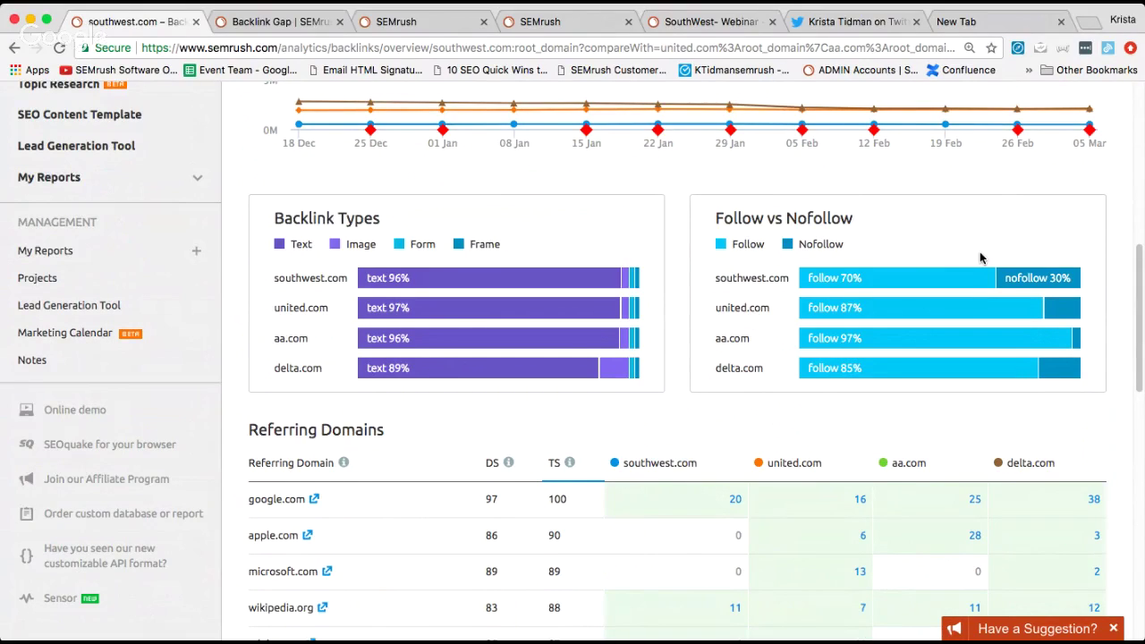
Examine the follow versus nofollow split and the backlink comparison of southwest.com with its three competitors
mouse_move(954, 285)
mouse_move(894, 277)
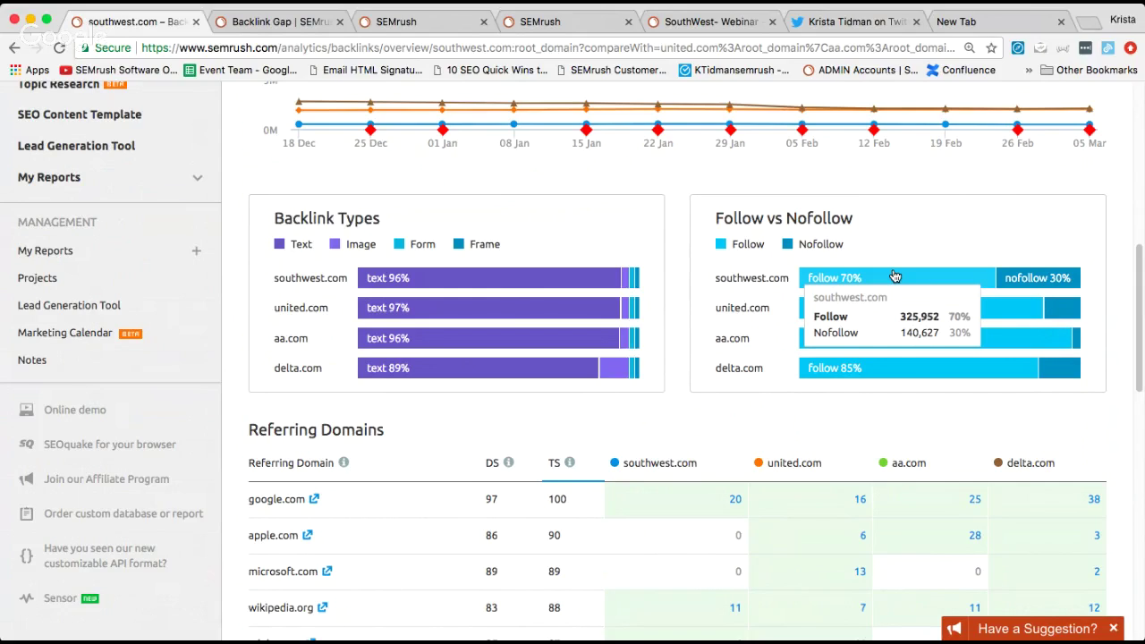
scroll(894, 277, "down", 1)
mouse_move(880, 320)
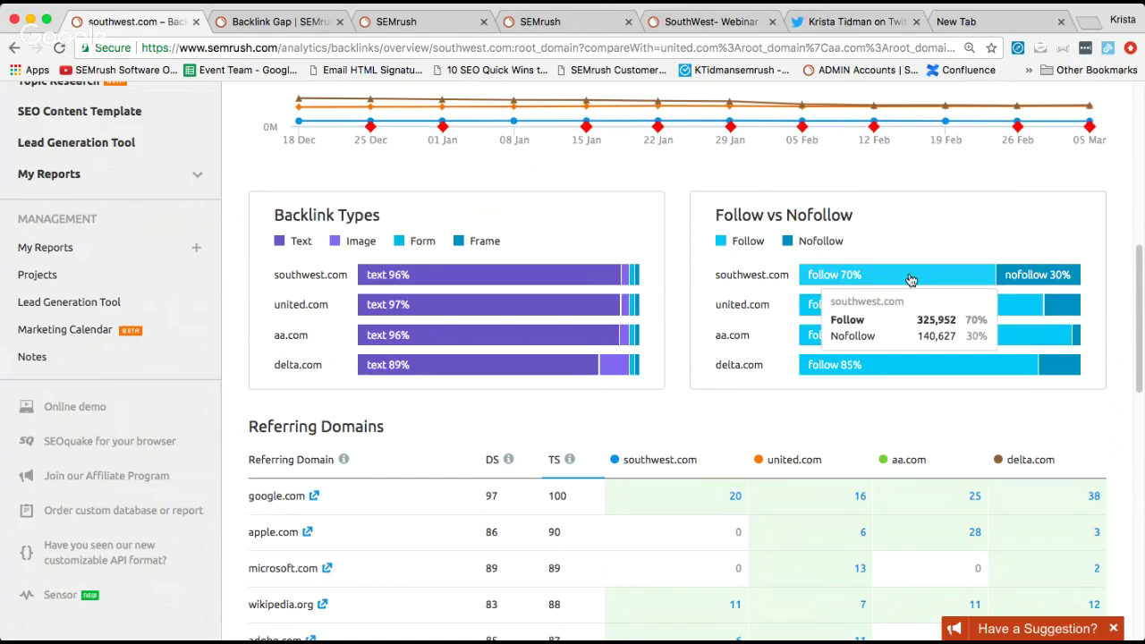
scroll(910, 280, "down", 1)
scroll(910, 280, "up", 5)
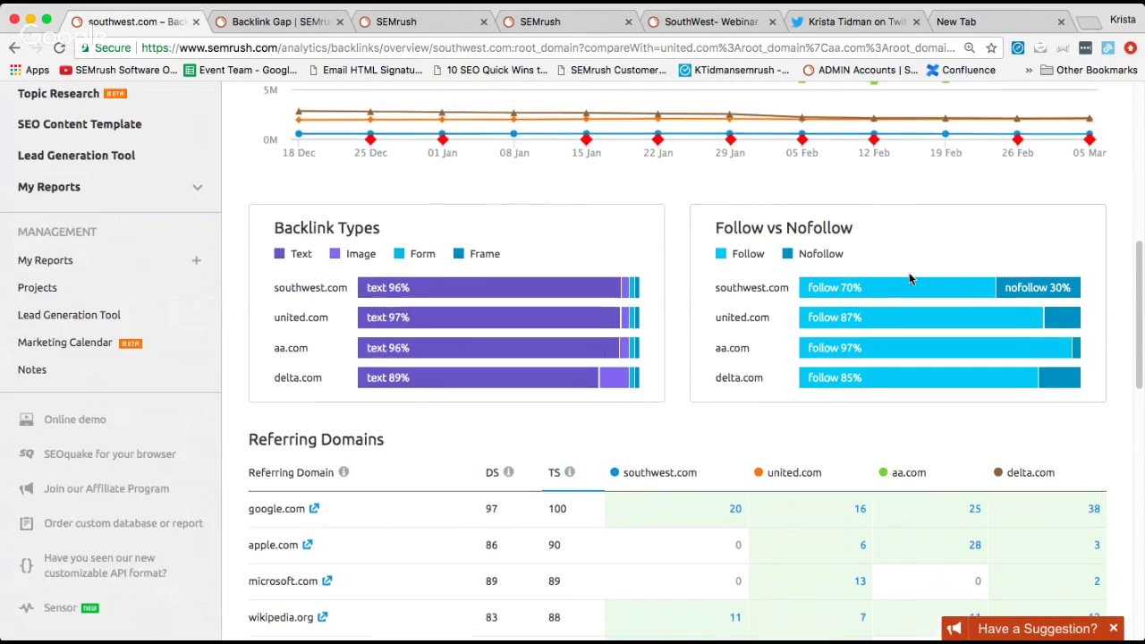
scroll(908, 279, "up", 2)
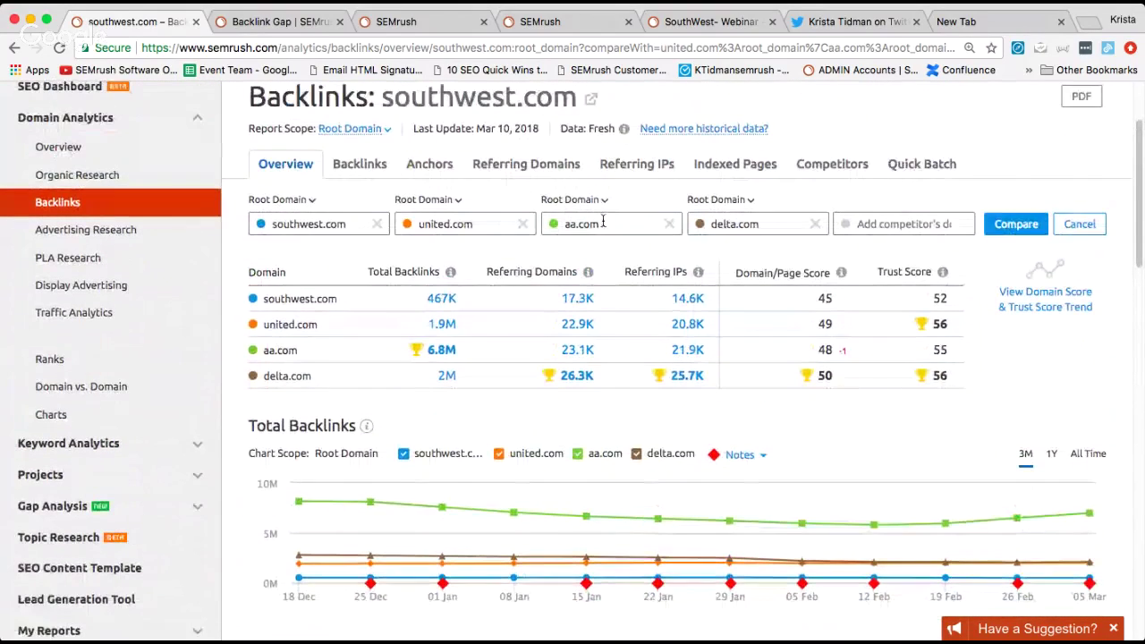
scroll(420, 251, "up", 1)
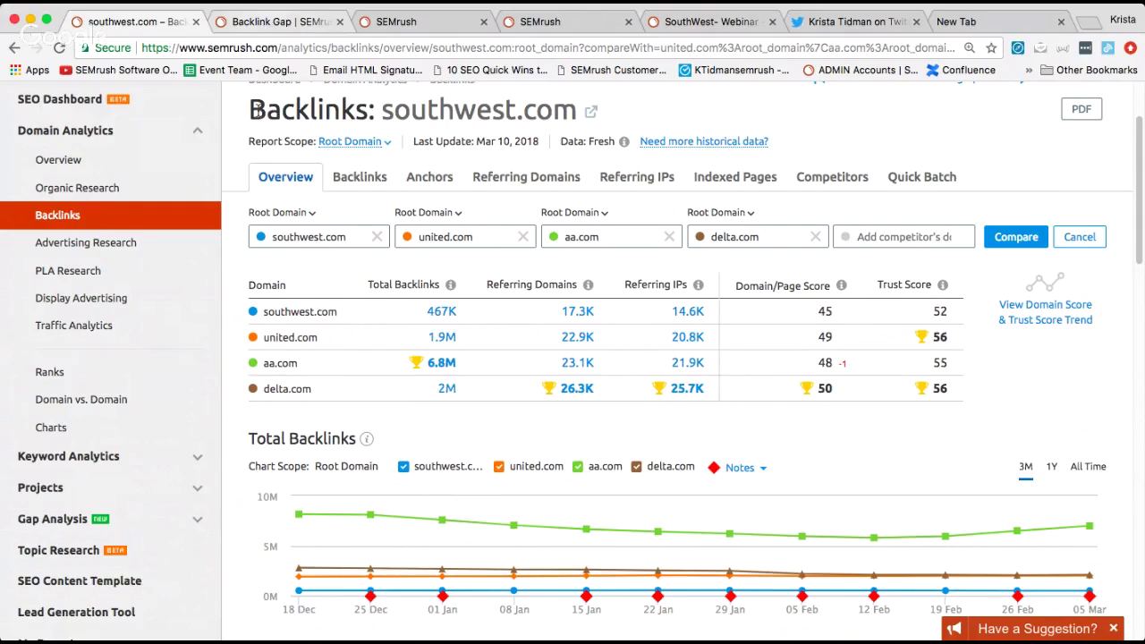
Run a Backlink Gap analysis of southwest.com against the competitor root domains united.com, aa.com and delta.com
left_click(52, 519)
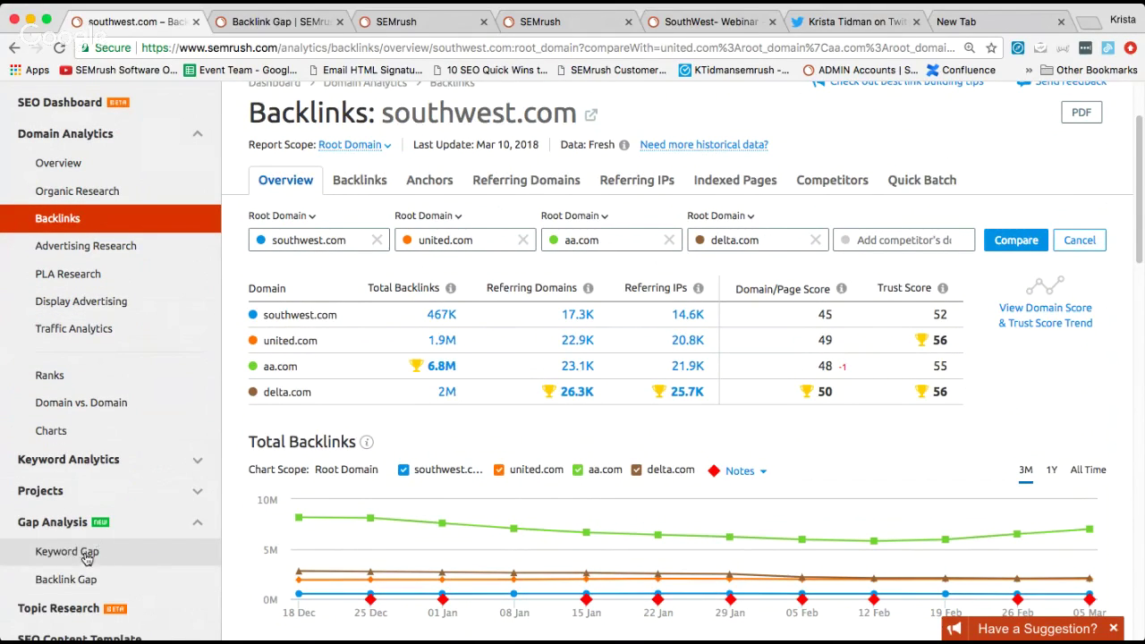
left_click(288, 24)
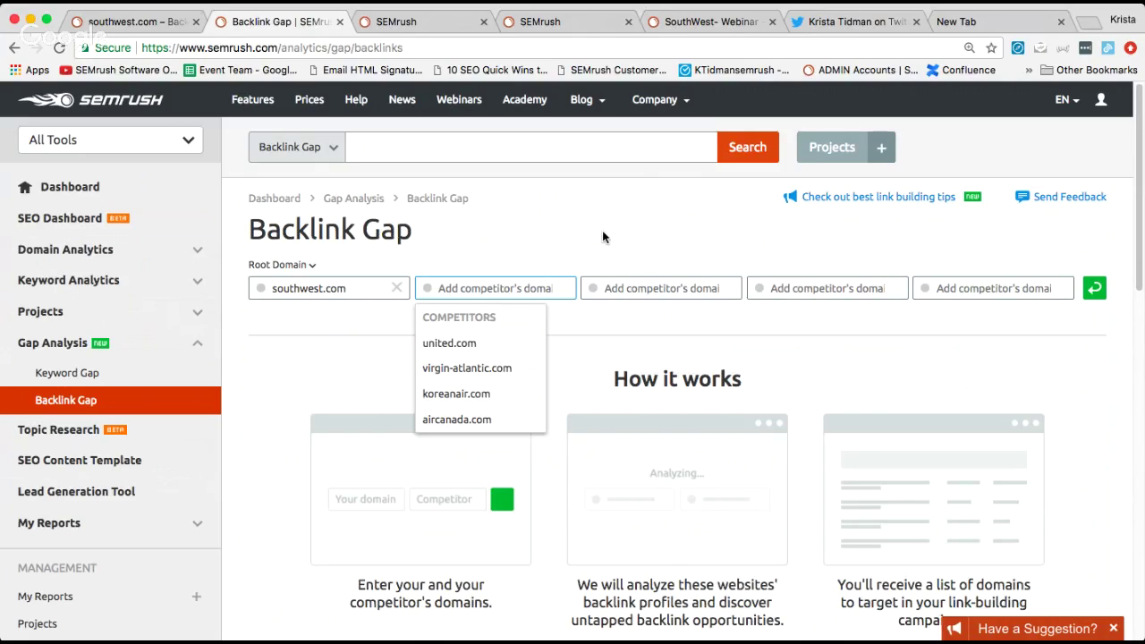
left_click(469, 343)
left_click(681, 287)
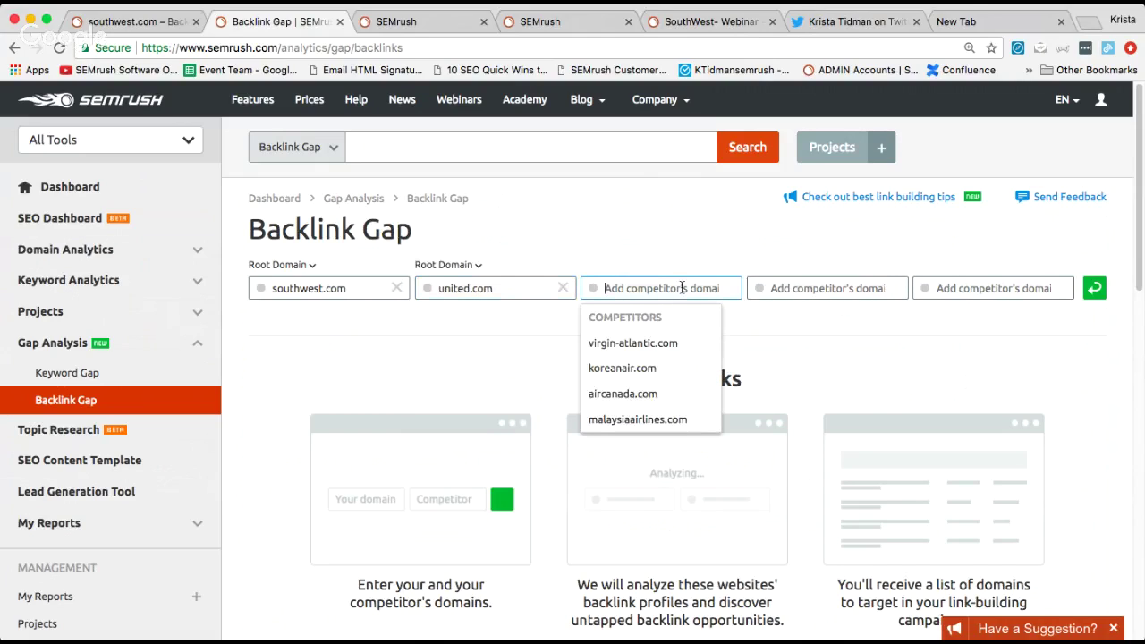
type("aa.com")
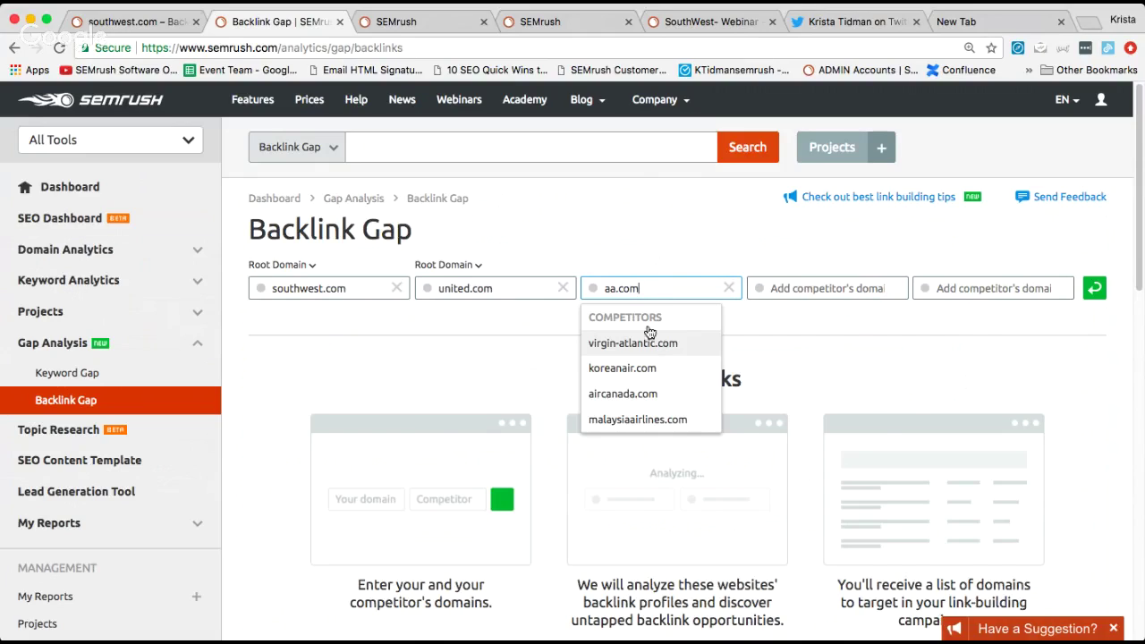
left_click(809, 288)
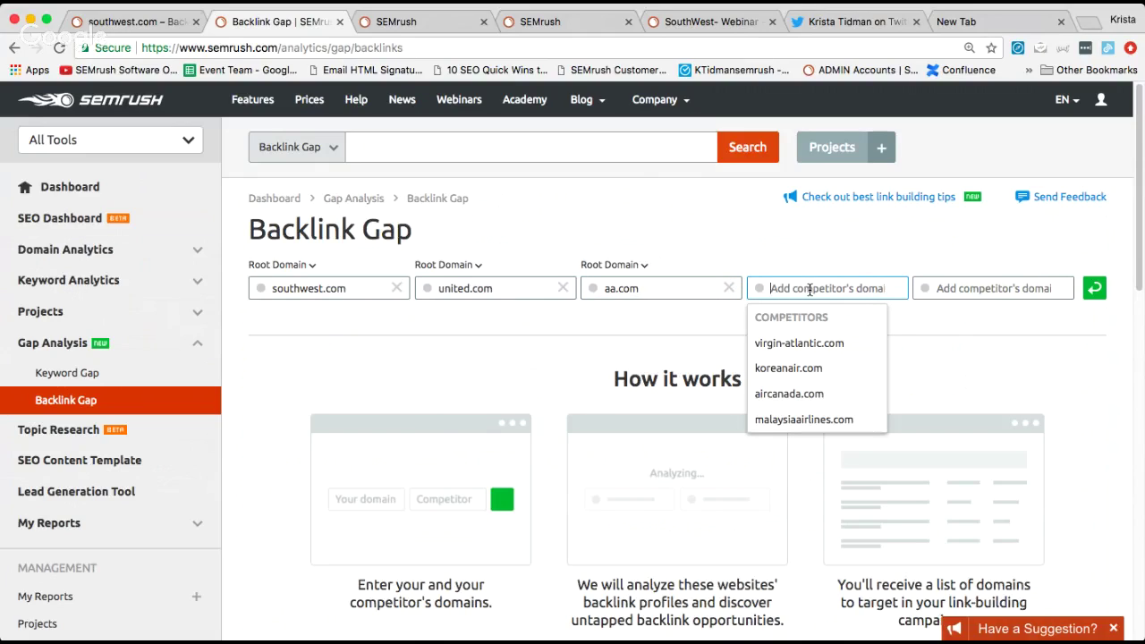
type("d")
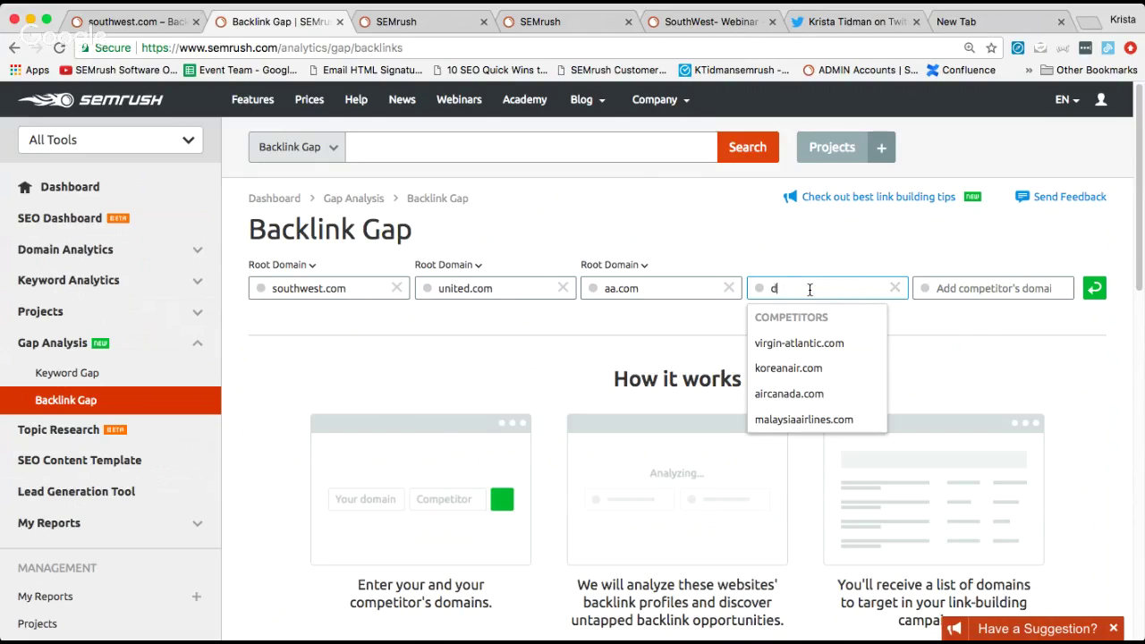
type("elta.com")
left_click(1093, 288)
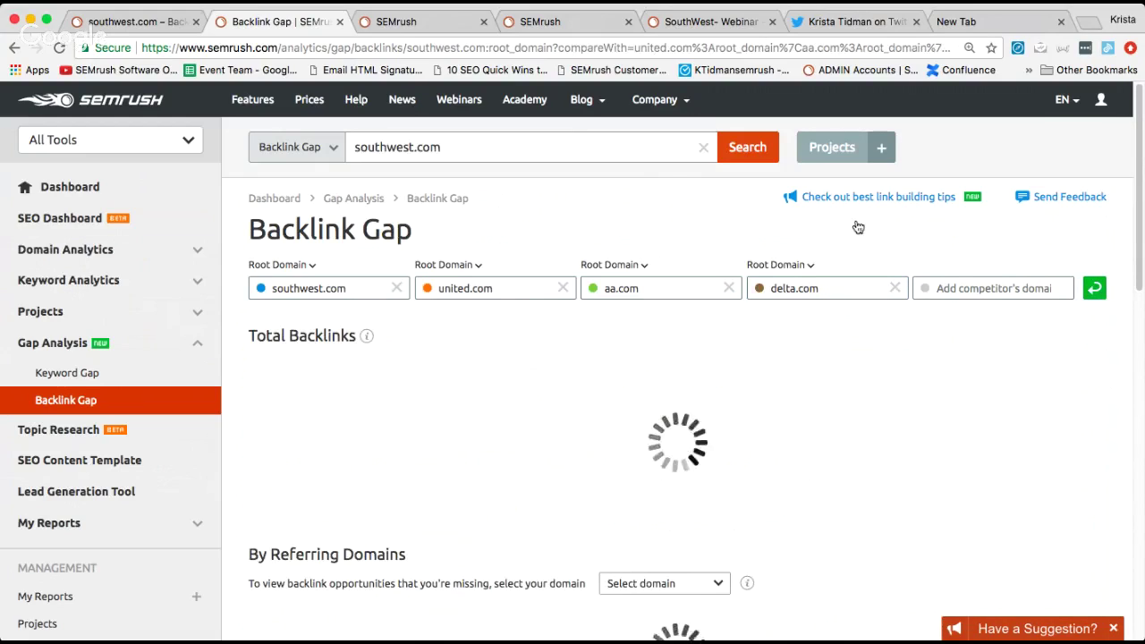
Examine the total backlinks chart and the referring domains table for the four compared airlines
scroll(467, 268, "down", 2)
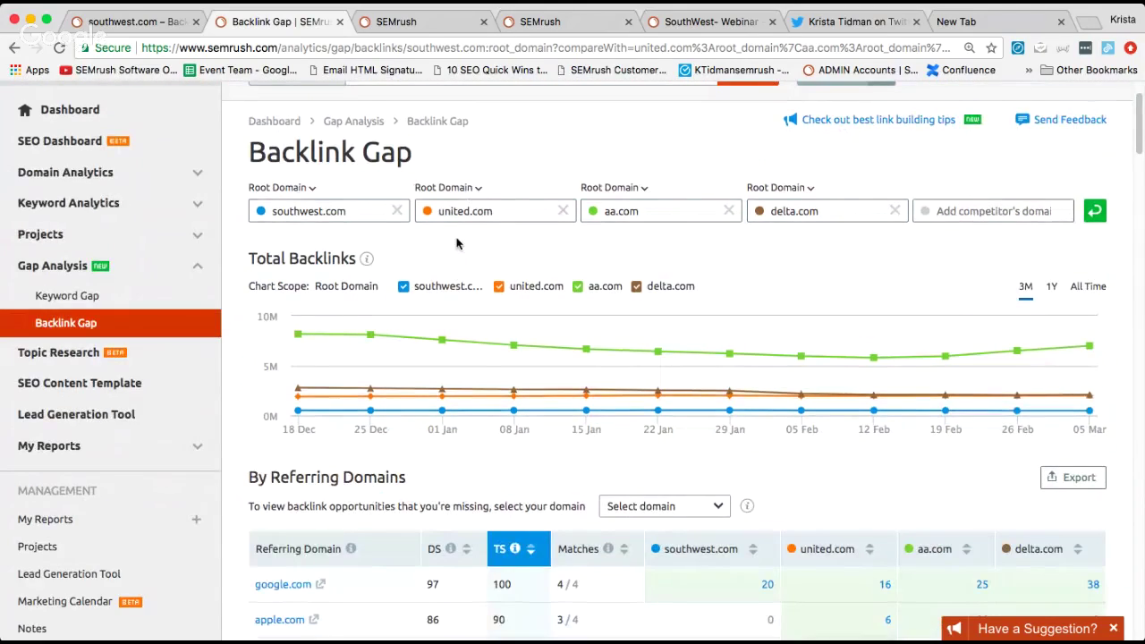
scroll(456, 244, "down", 4)
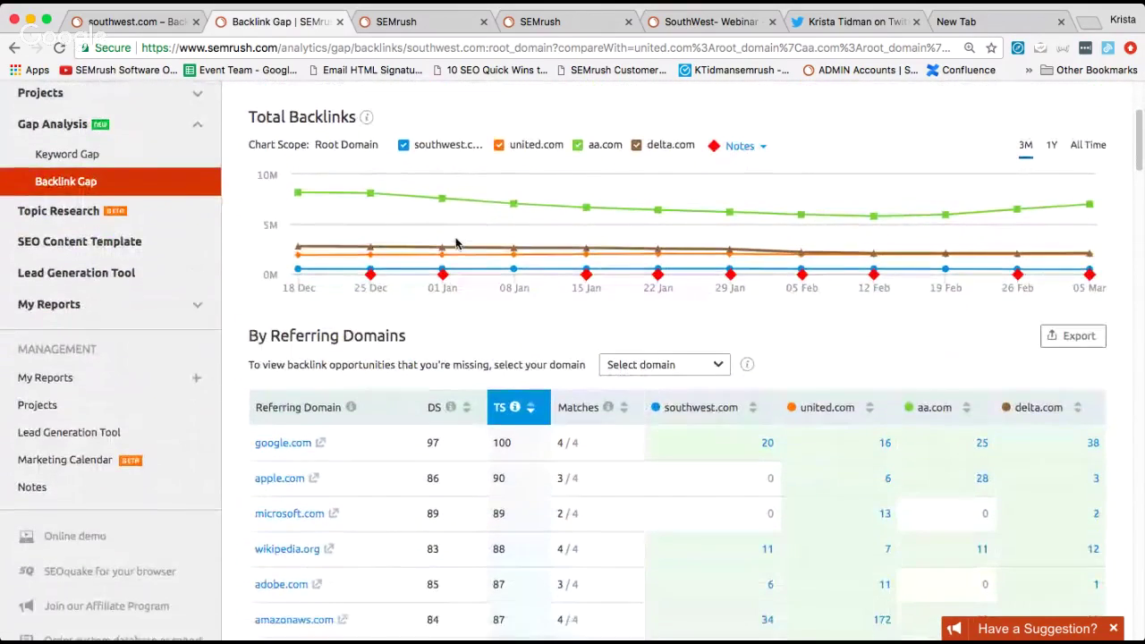
scroll(586, 280, "down", 2)
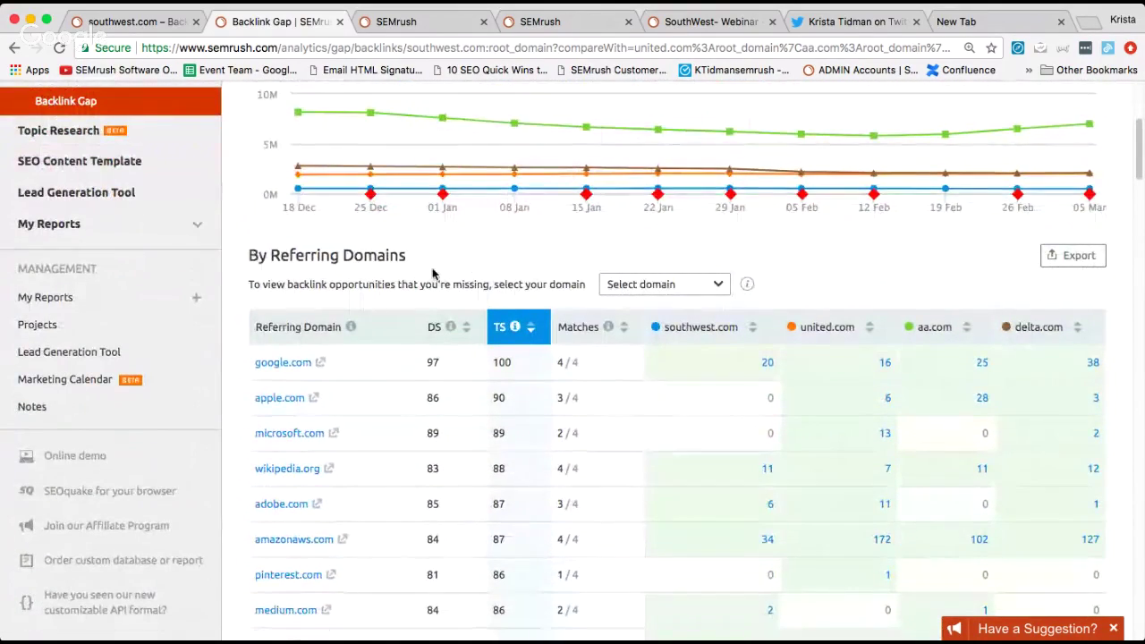
scroll(483, 259, "down", 1)
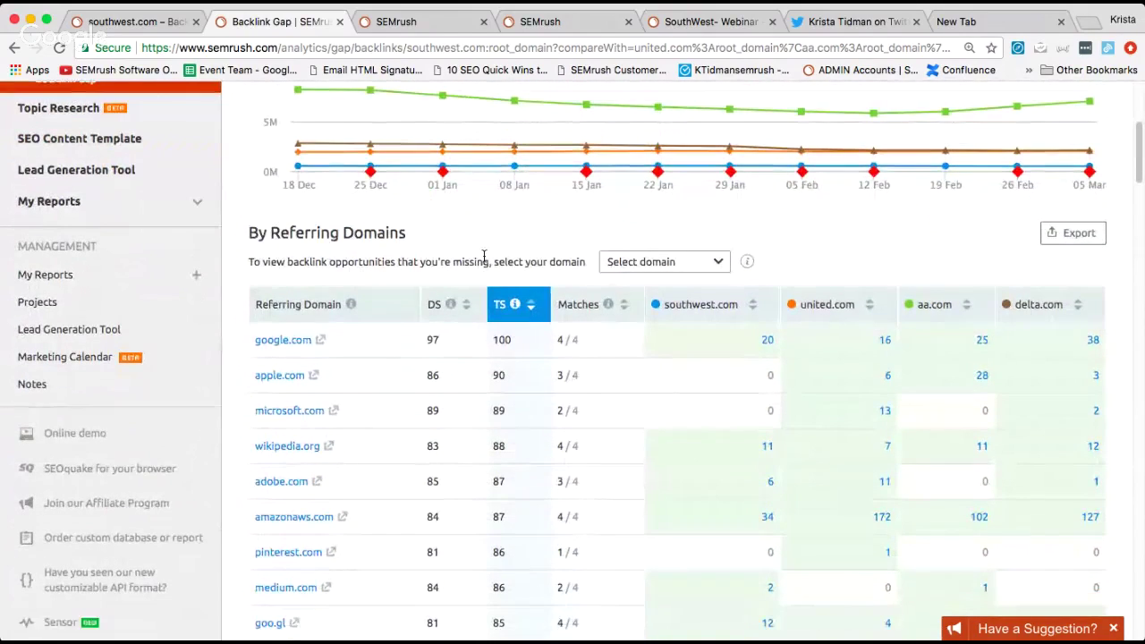
scroll(514, 308, "down", 2)
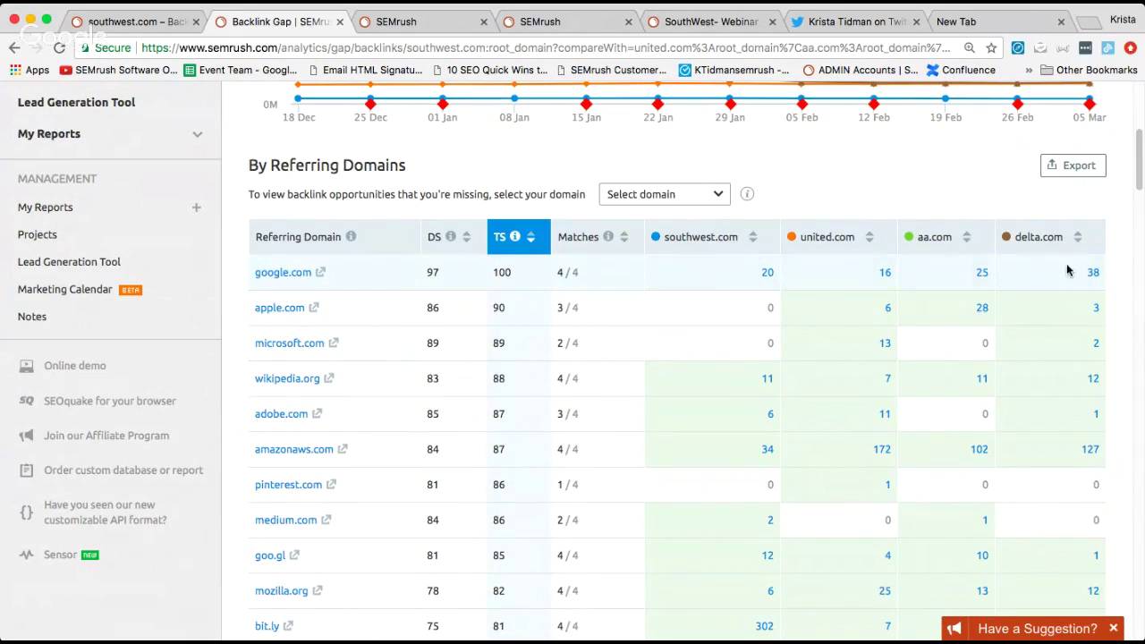
scroll(801, 319, "down", 3)
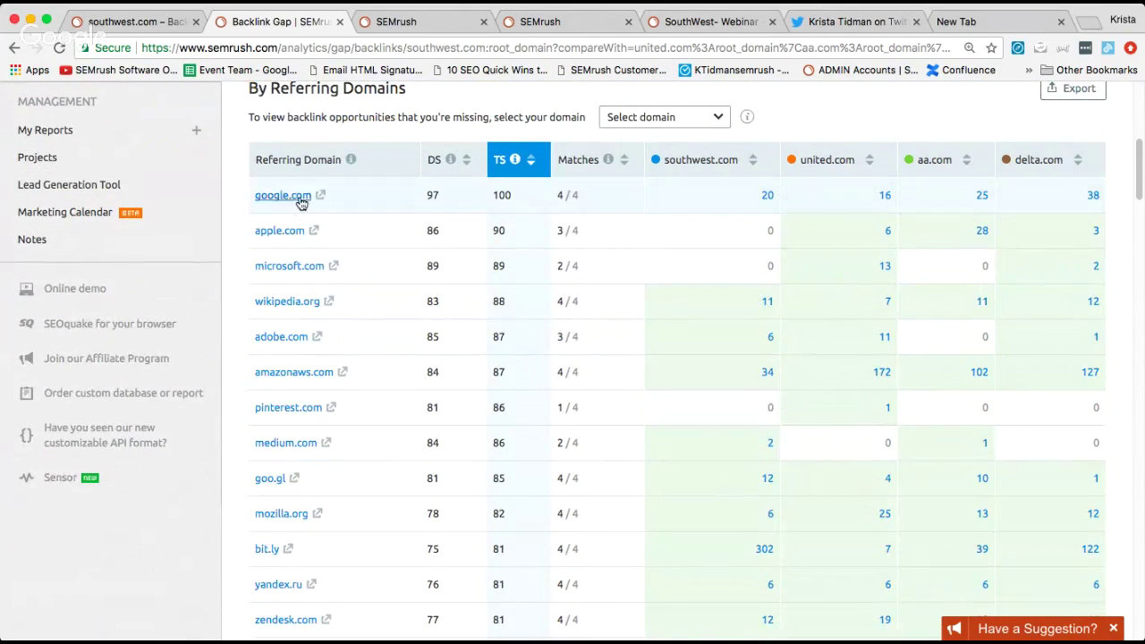
scroll(813, 219, "up", 1)
scroll(805, 217, "up", 2)
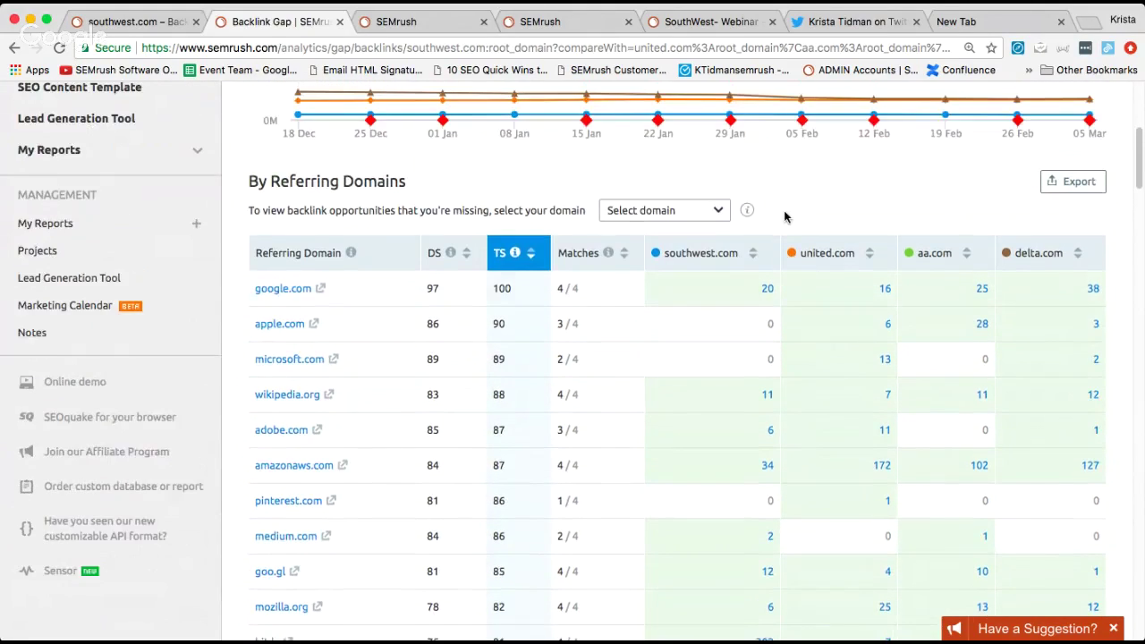
Filter the referring domains table to the backlink opportunities that southwest.com is missing
mouse_move(748, 220)
left_click(685, 219)
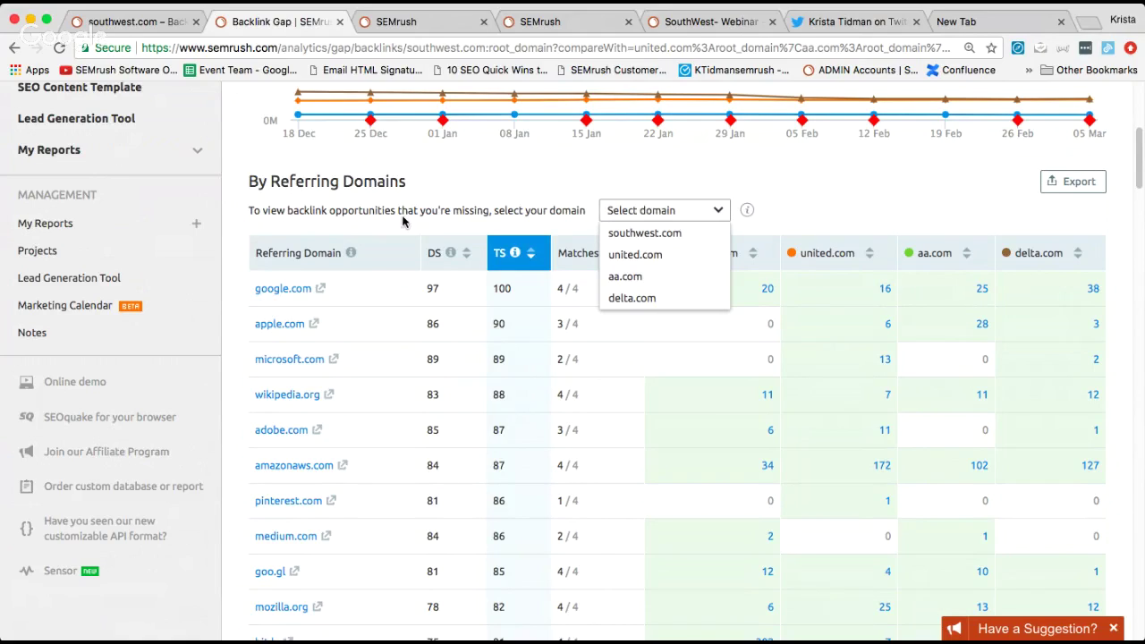
left_click(649, 235)
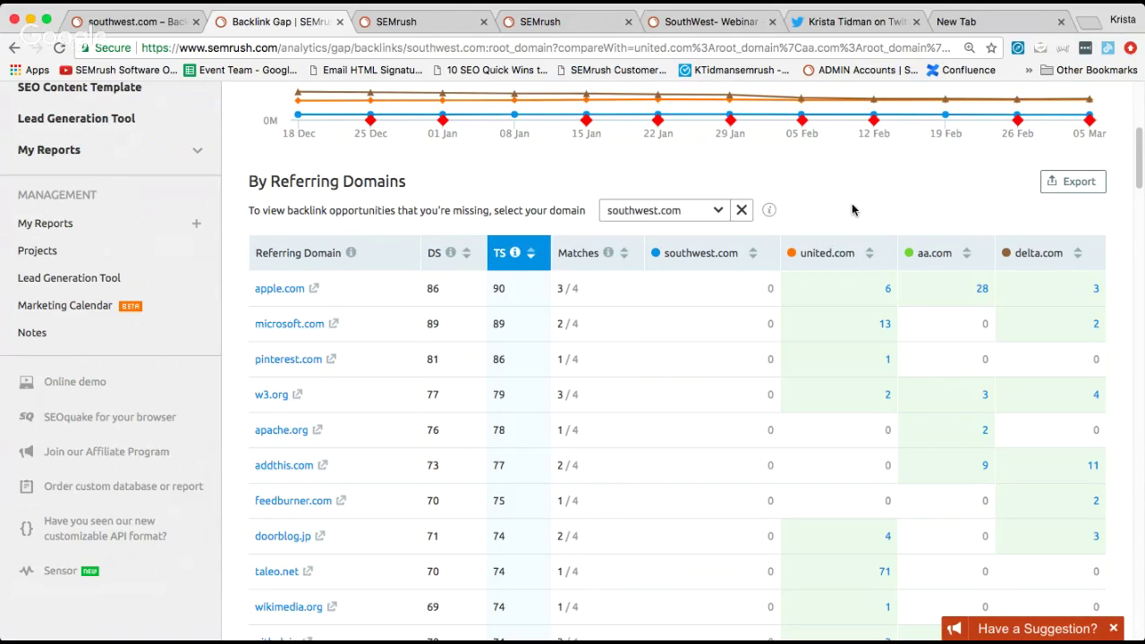
Sort the missed backlink opportunities by the number of matches among the compared domains
scroll(851, 211, "down", 1)
scroll(849, 212, "down", 1)
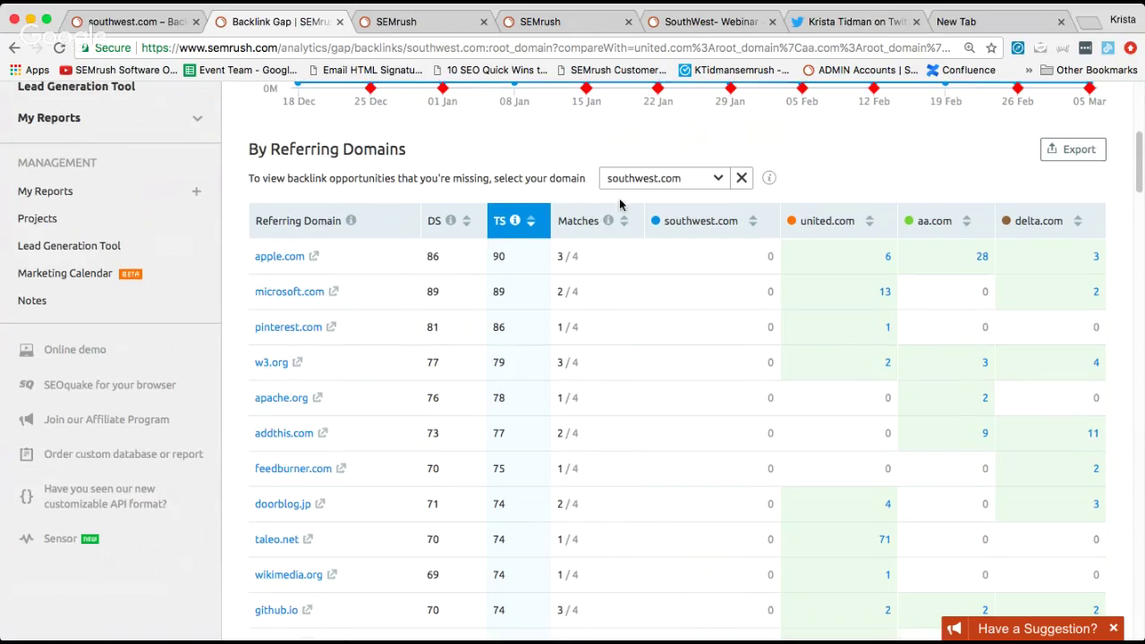
mouse_move(517, 223)
mouse_move(607, 223)
left_click(597, 223)
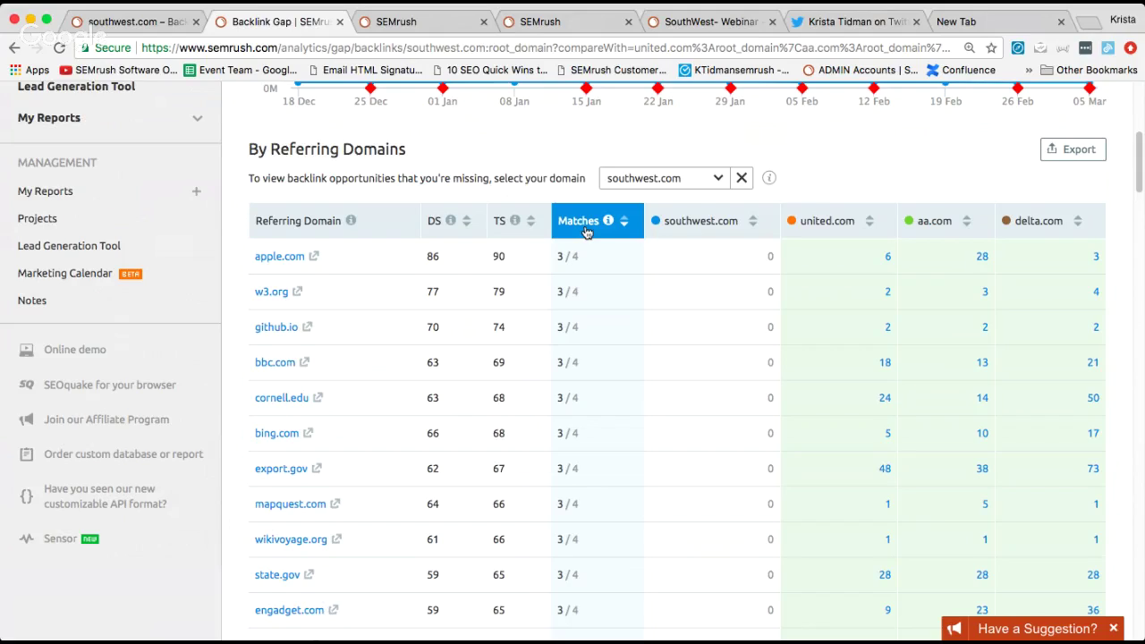
mouse_move(514, 224)
mouse_move(607, 229)
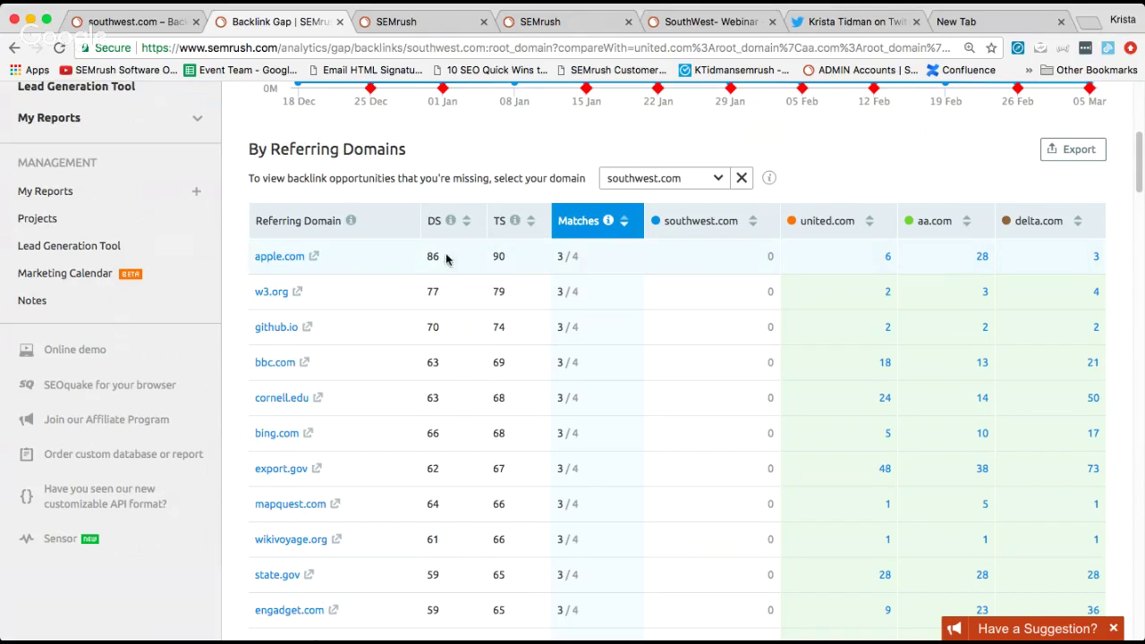
Review the sorted referring domains and compare how many backlinks each one gives to every competitor
scroll(501, 268, "down", 1)
scroll(685, 298, "down", 5)
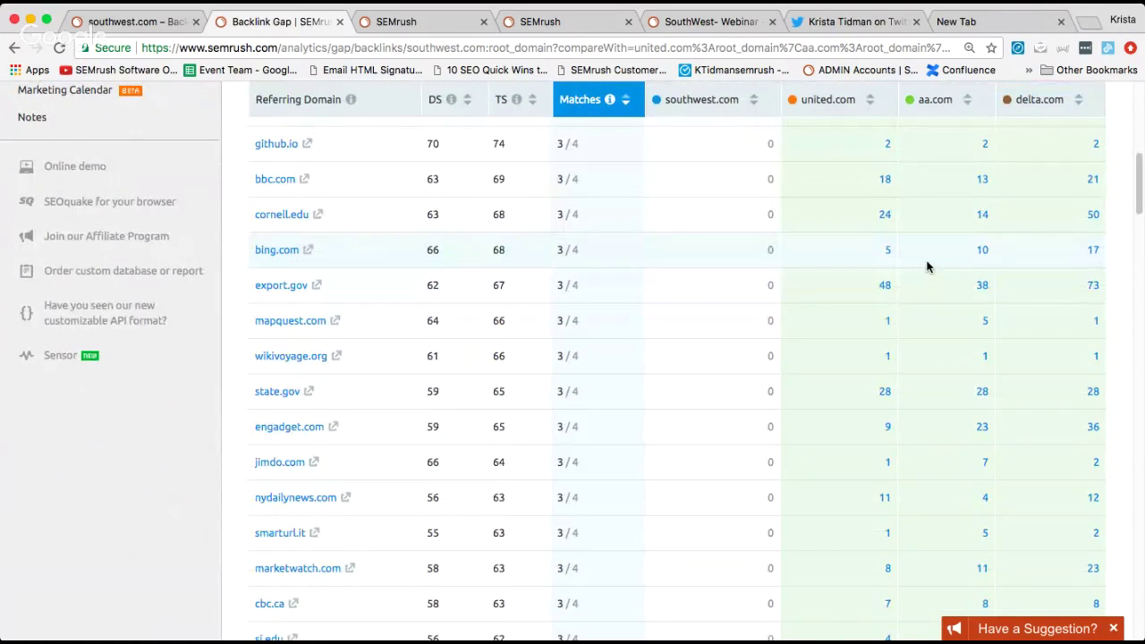
scroll(894, 259, "up", 2)
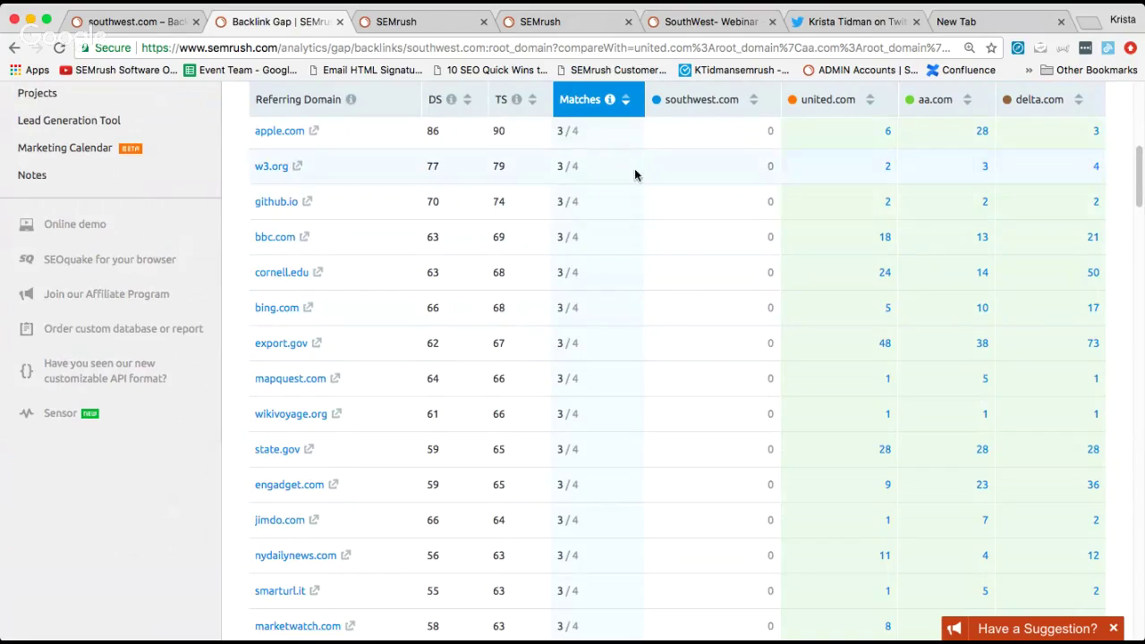
scroll(797, 235, "up", 1)
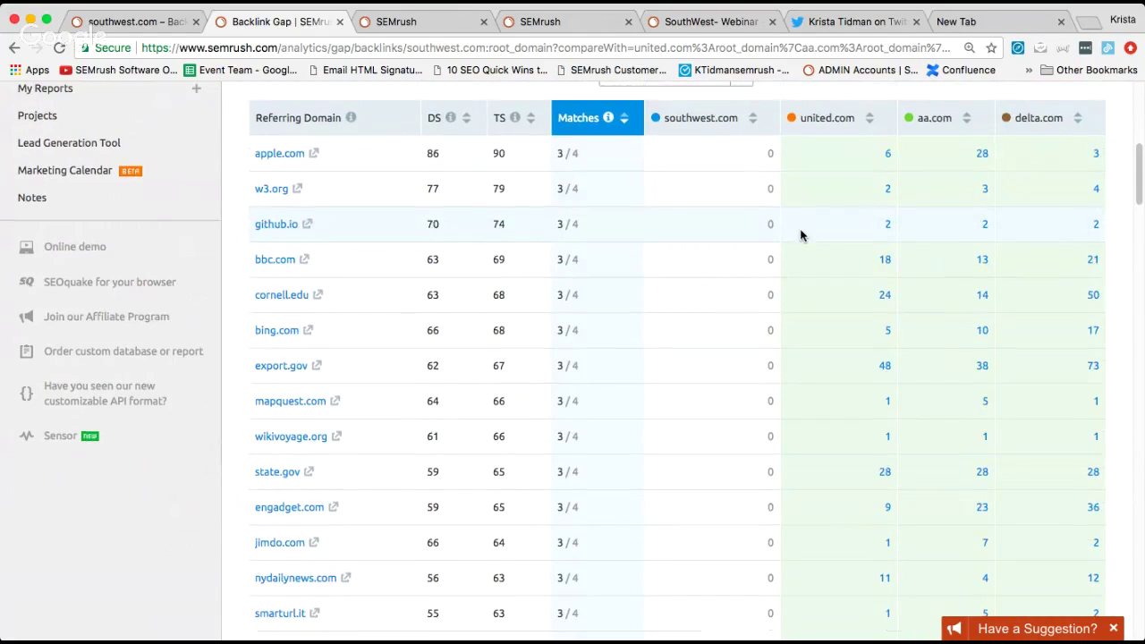
scroll(801, 235, "up", 3)
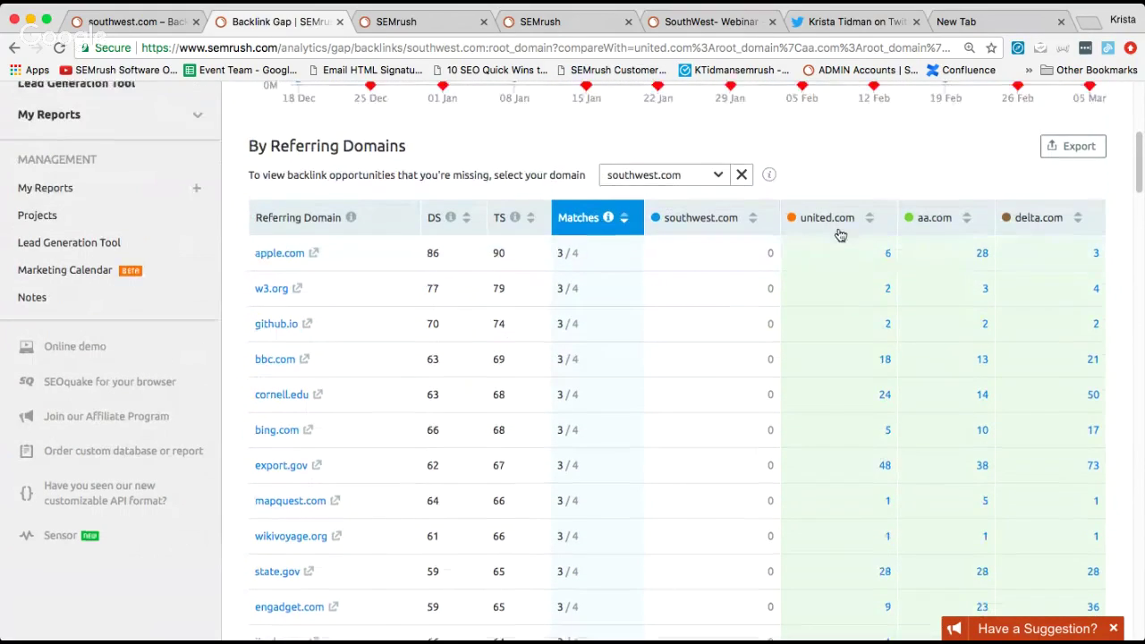
scroll(850, 214, "up", 1)
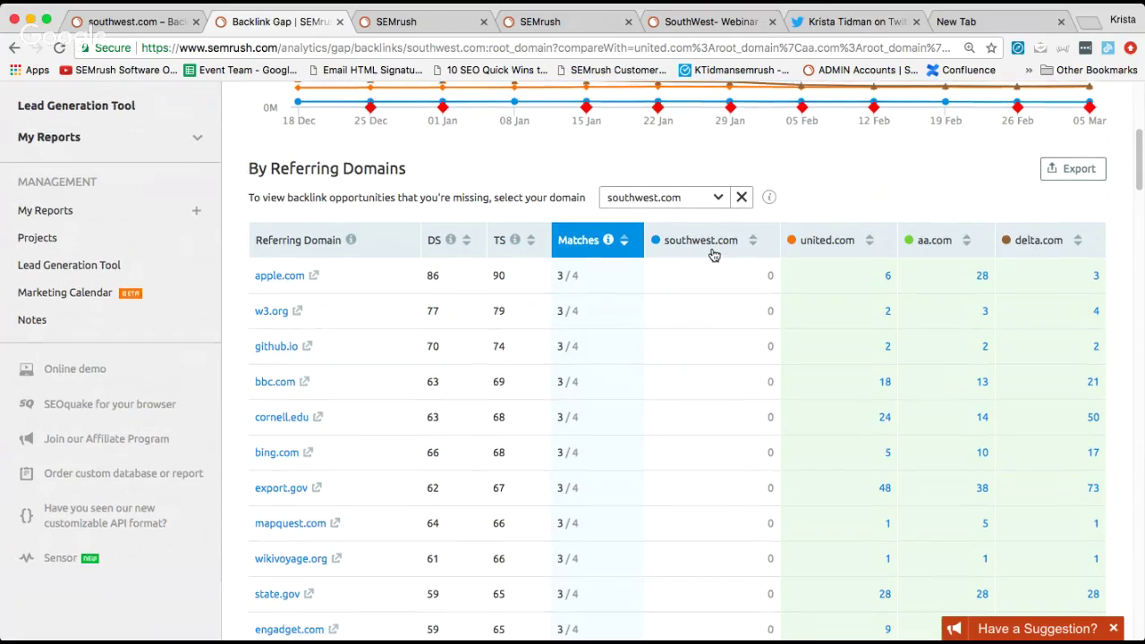
scroll(712, 256, "up", 1)
scroll(901, 273, "up", 3)
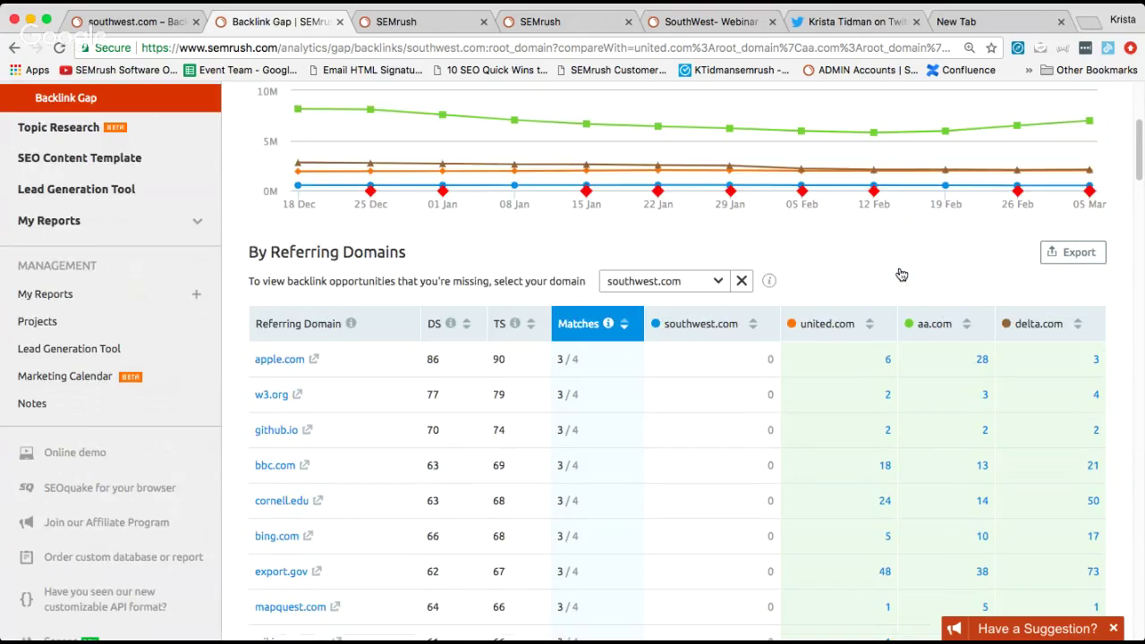
scroll(861, 258, "down", 5)
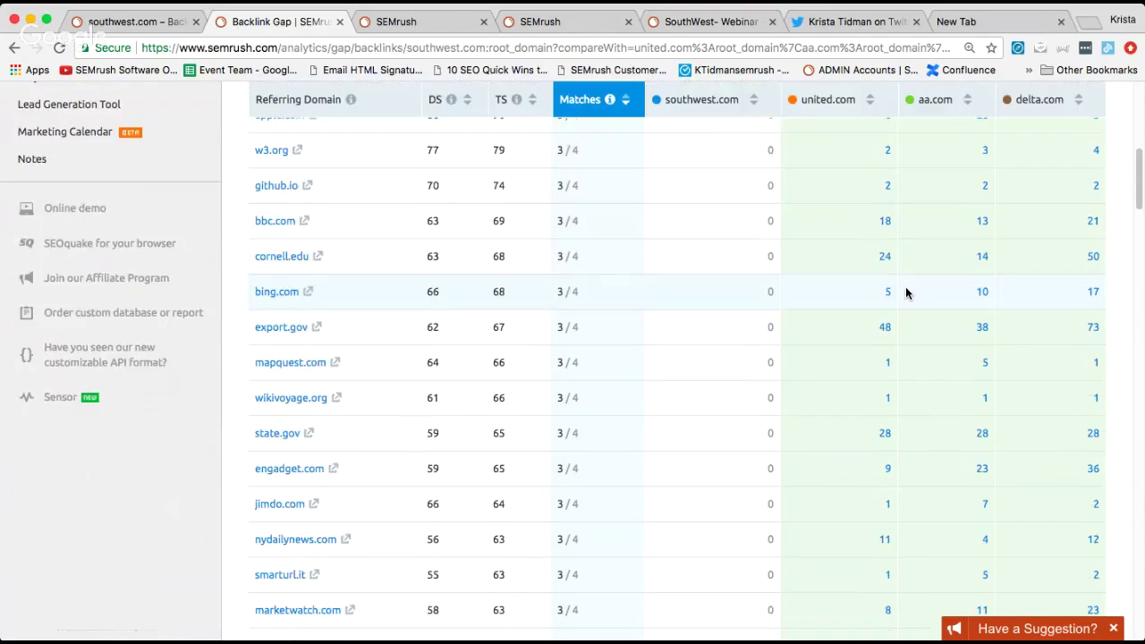
scroll(656, 248, "up", 3)
scroll(662, 253, "up", 5)
scroll(664, 255, "down", 1)
scroll(677, 253, "up", 1)
scroll(336, 156, "up", 2)
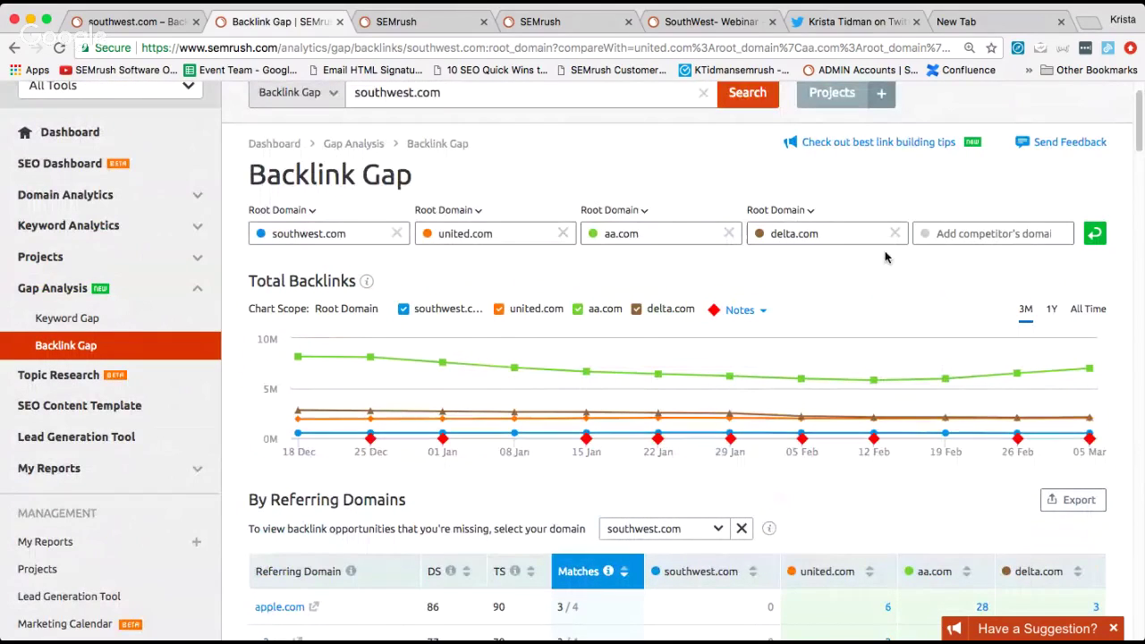
View the scope options offered for the compared domains and return to the referring domains table
left_click(296, 213)
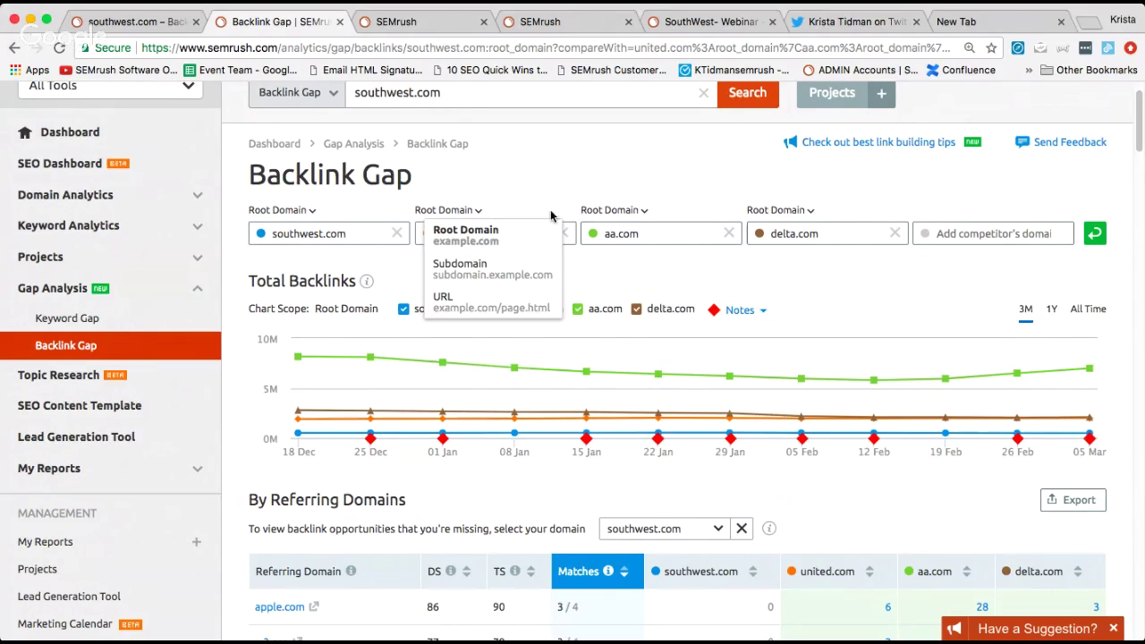
scroll(554, 178, "down", 3)
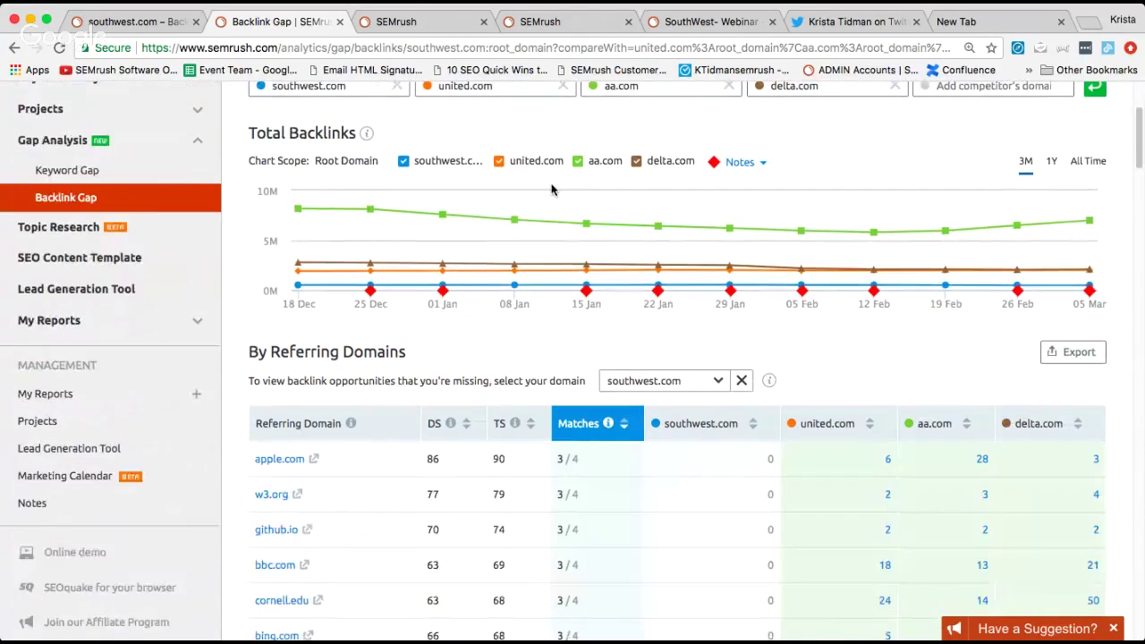
scroll(551, 189, "down", 2)
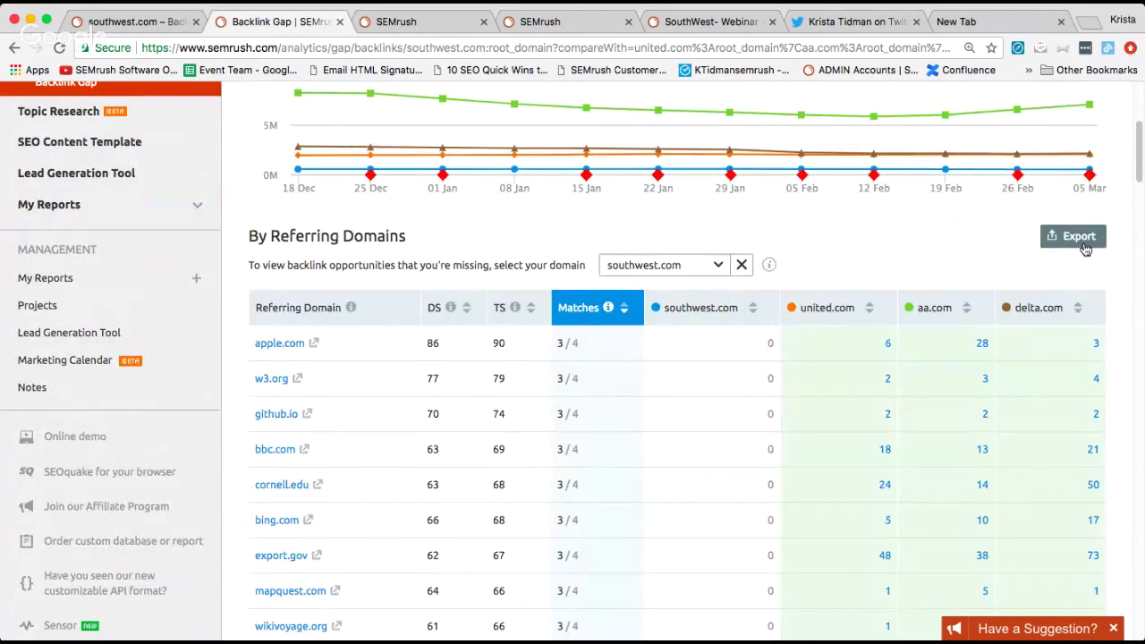
Examine the total backlinks trend of the compared domains, including the January 1, 2018 values, alongside the referring domains table
scroll(486, 217, "down", 1)
scroll(468, 214, "up", 1)
scroll(473, 215, "up", 3)
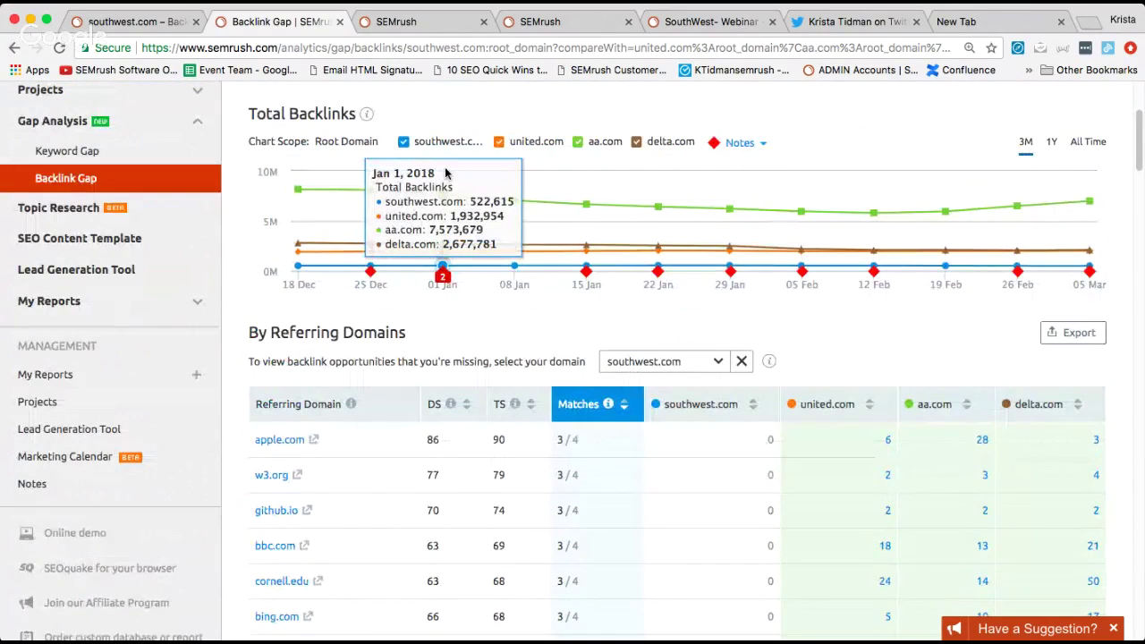
scroll(445, 277, "down", 1)
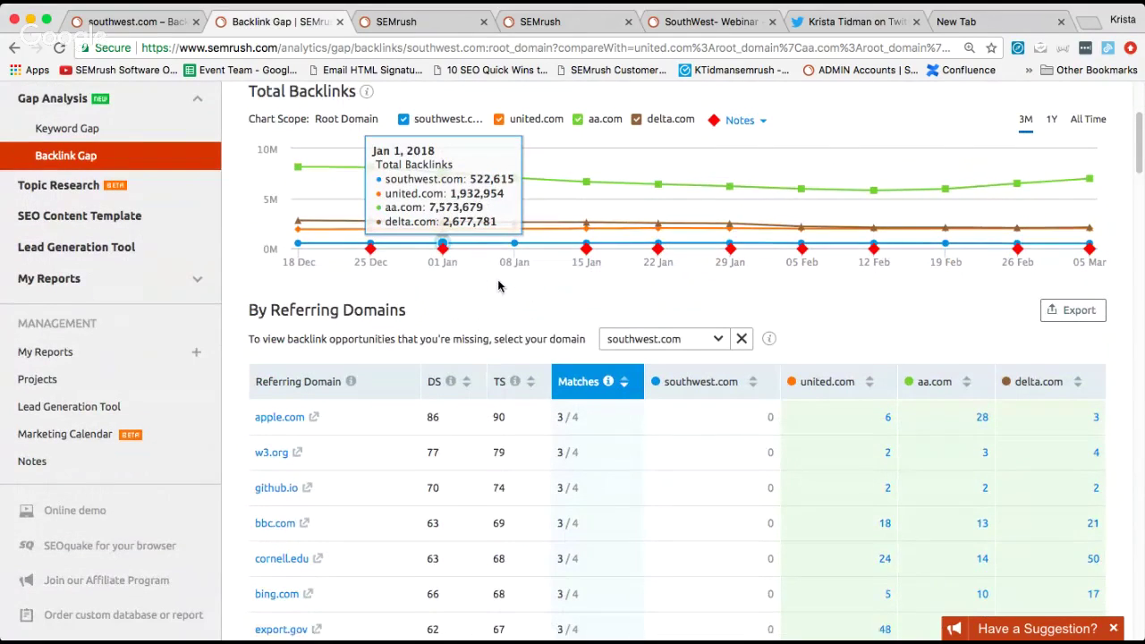
scroll(501, 284, "down", 1)
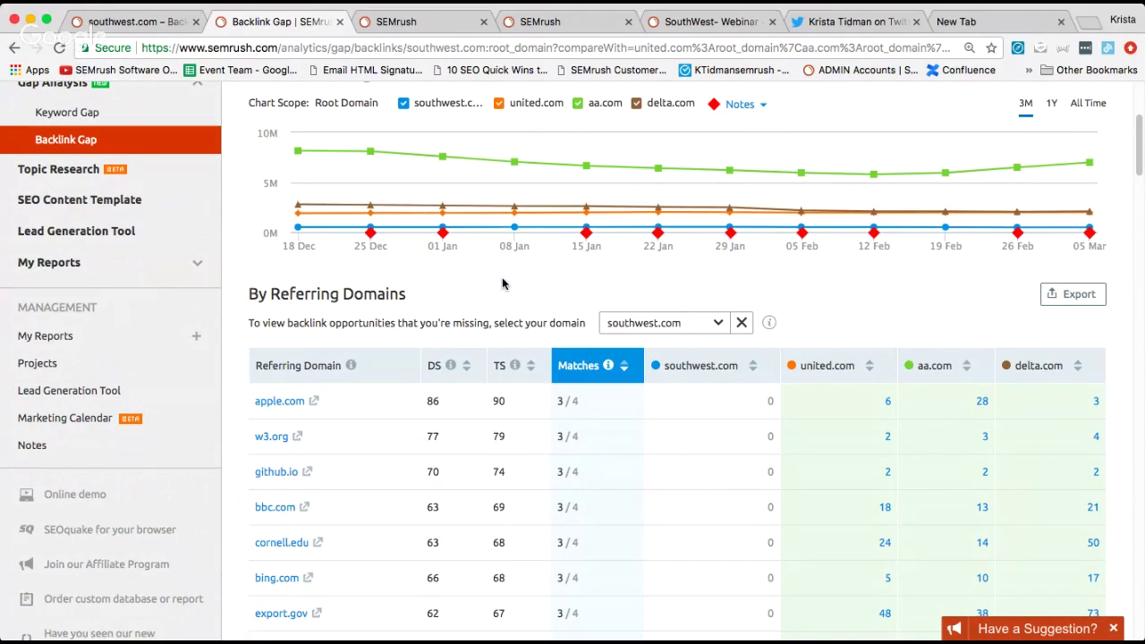
mouse_move(441, 228)
scroll(439, 214, "up", 3)
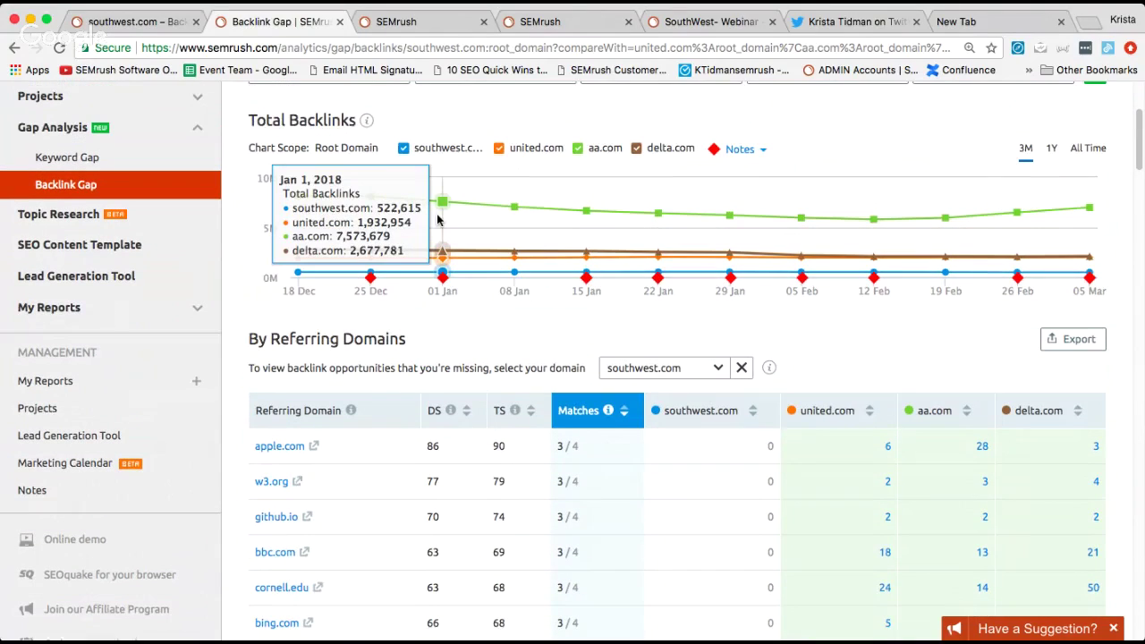
scroll(437, 219, "up", 1)
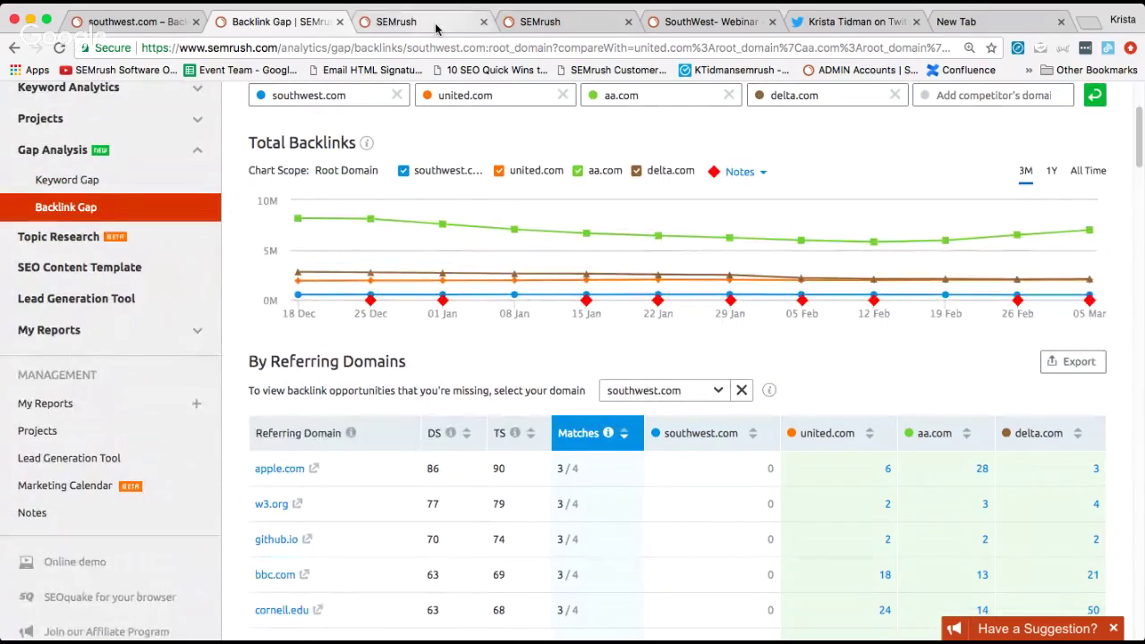
Open the dashboard of the SouthWest - Set Up project from the projects list
left_click(436, 27)
left_click(303, 21)
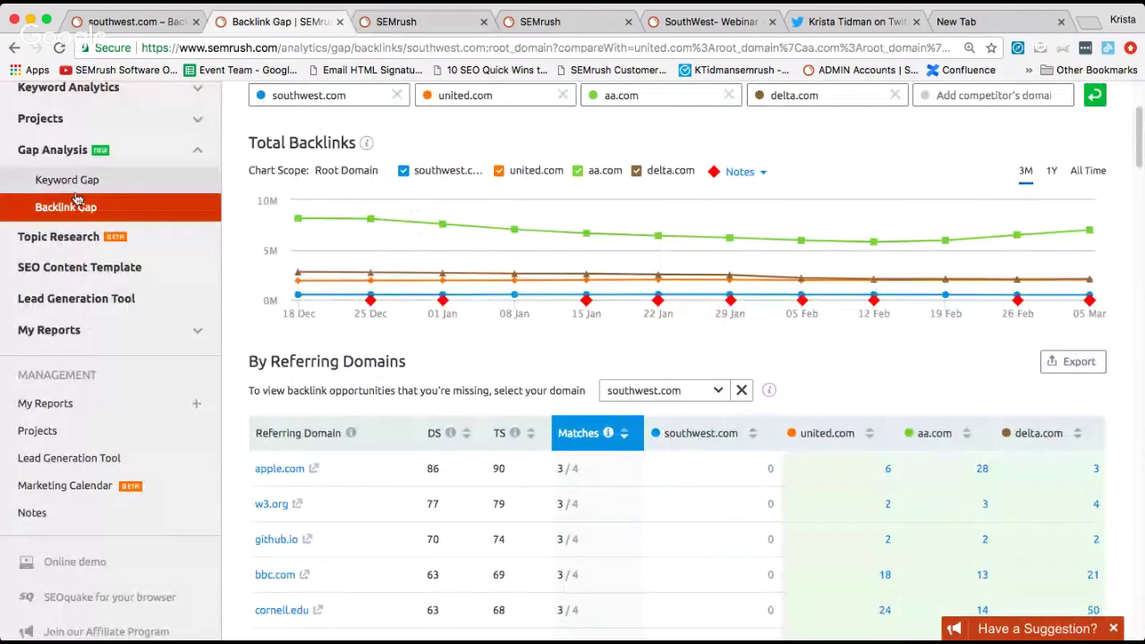
left_click(90, 120)
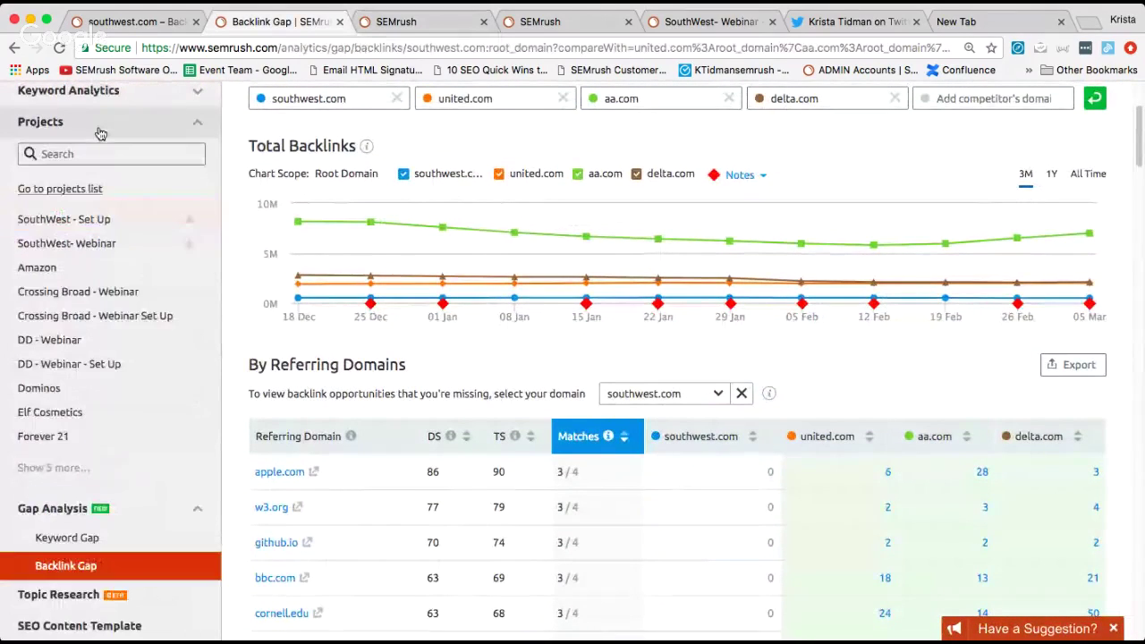
left_click(99, 219)
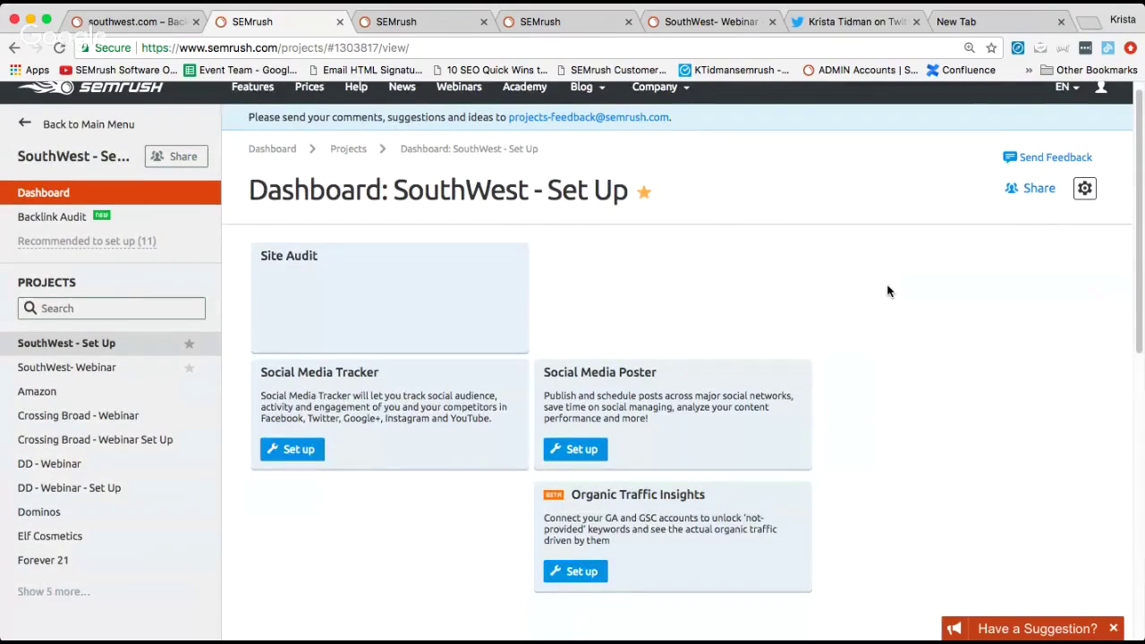
Start setting up the Link Building tool for the SouthWest - Set Up project
scroll(888, 290, "down", 1)
scroll(693, 240, "down", 1)
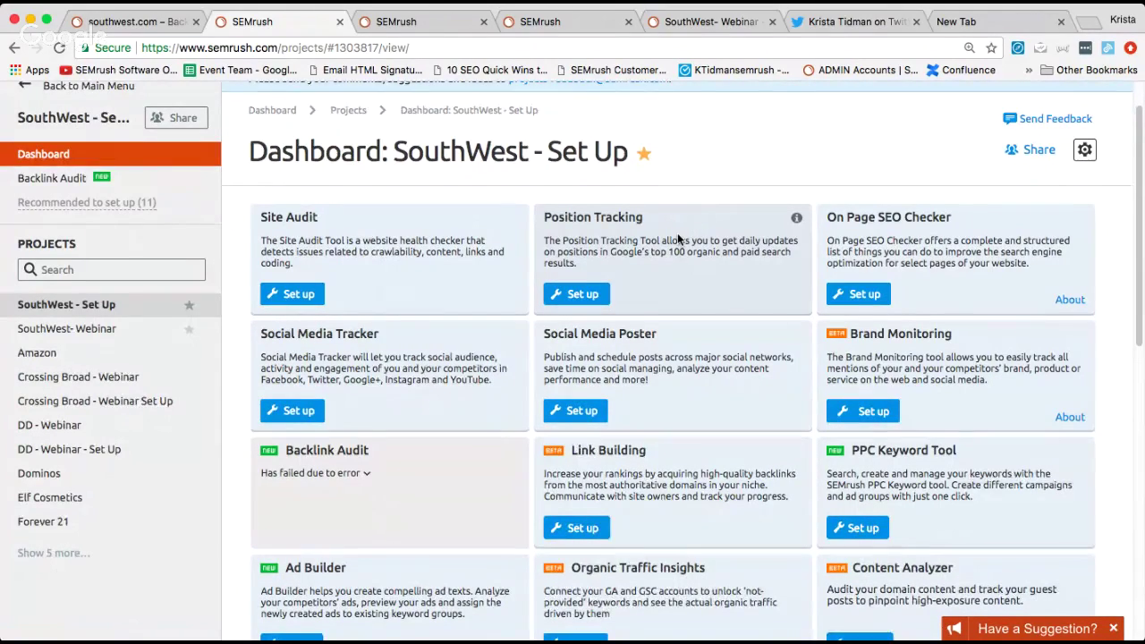
scroll(678, 239, "down", 1)
scroll(678, 238, "down", 1)
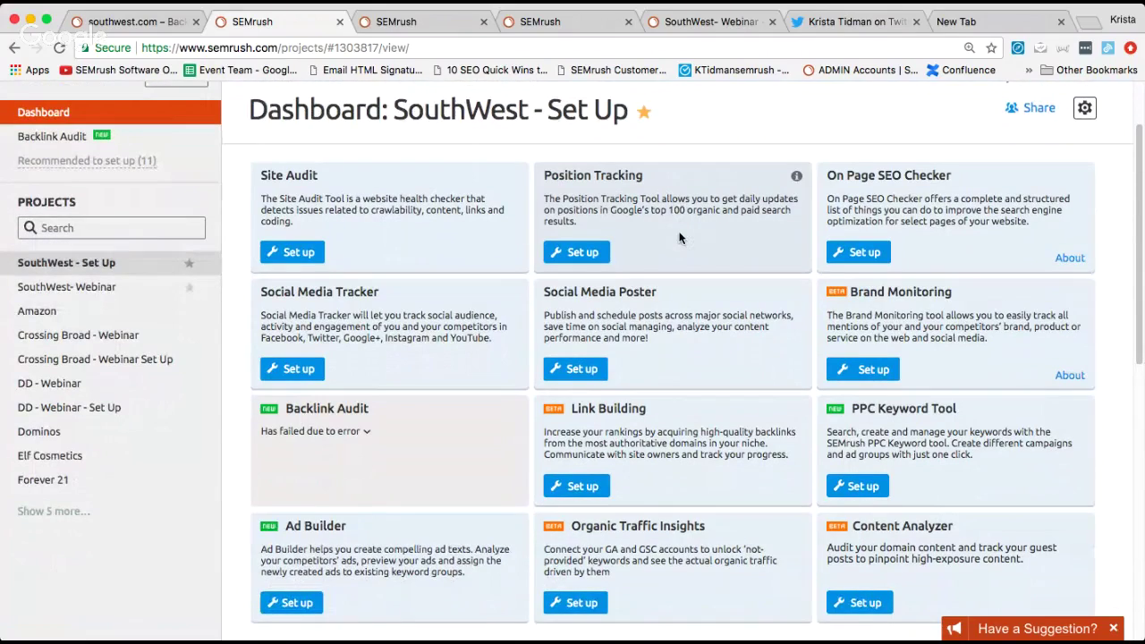
scroll(614, 401, "down", 1)
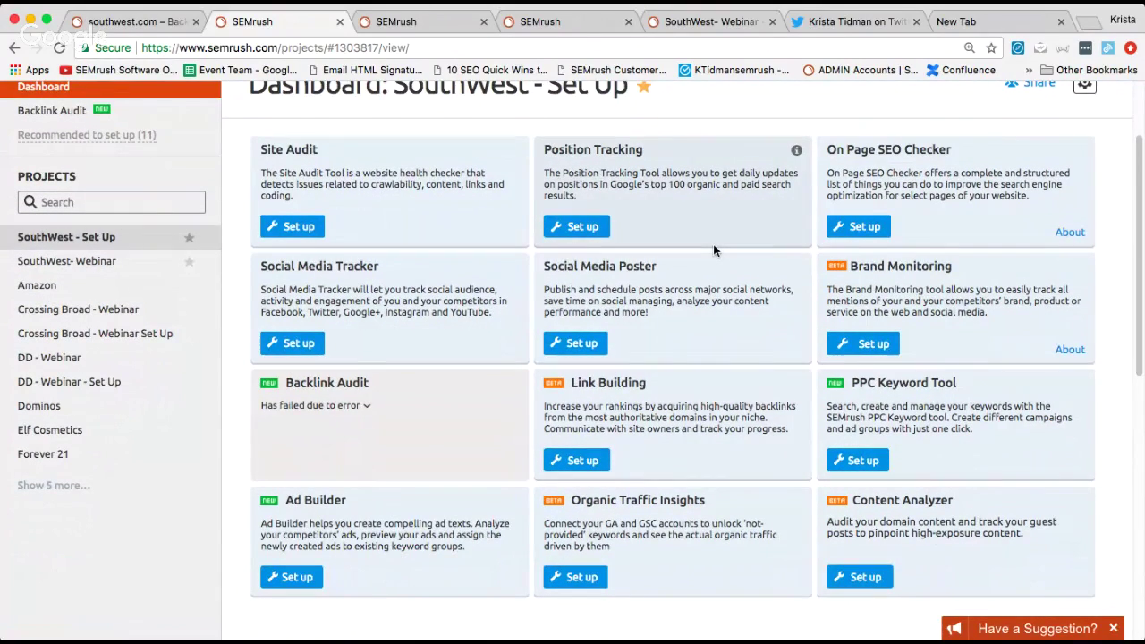
left_click(572, 460)
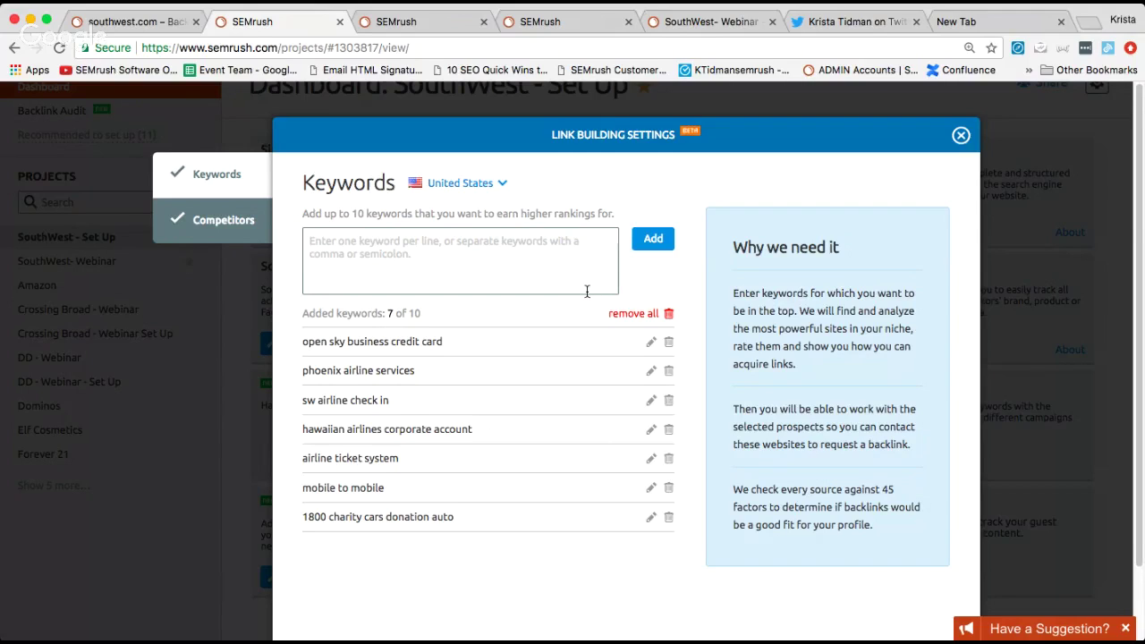
Switch to the browser tab with the prepared Link Building keyword list and add the keyword "southwest airlines"
left_click(426, 29)
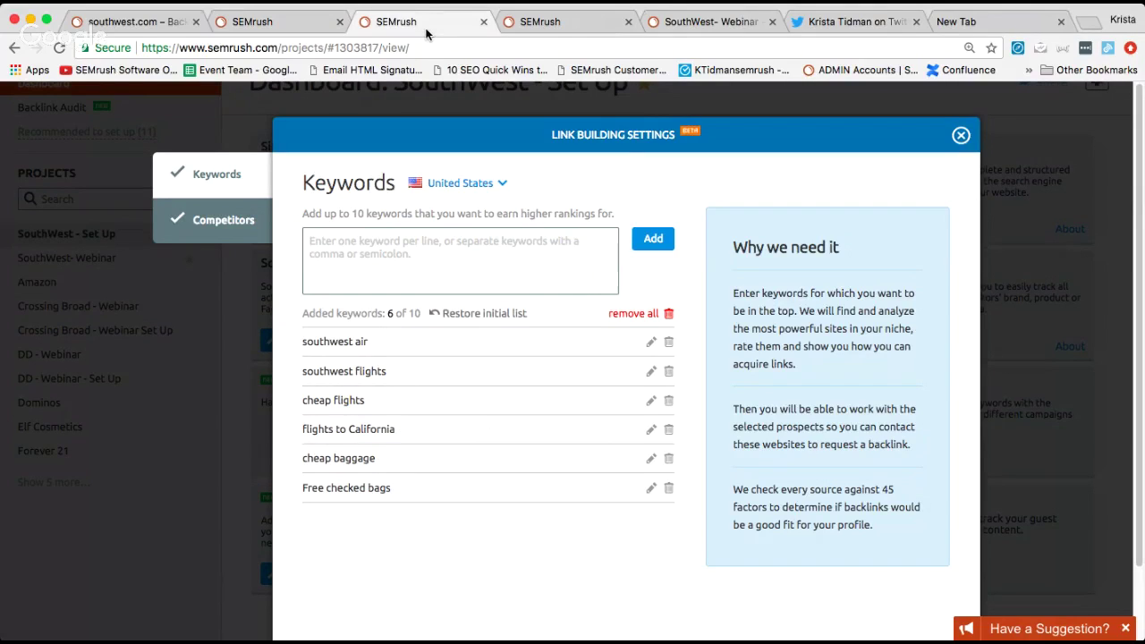
left_click(436, 269)
type("sou")
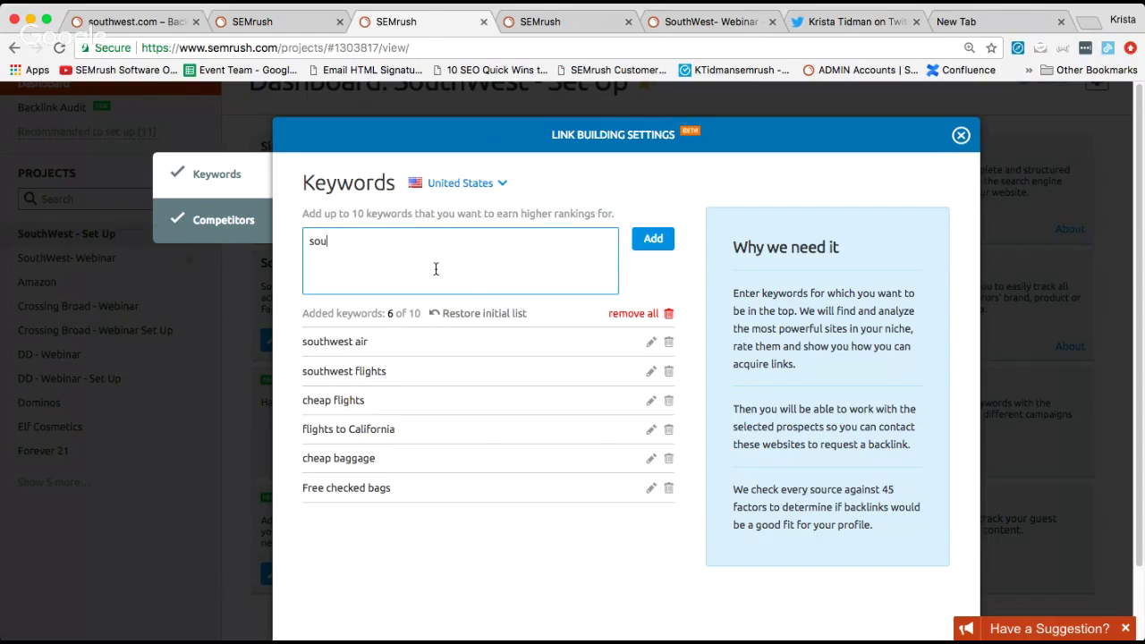
type("thwest airlines")
left_click(661, 241)
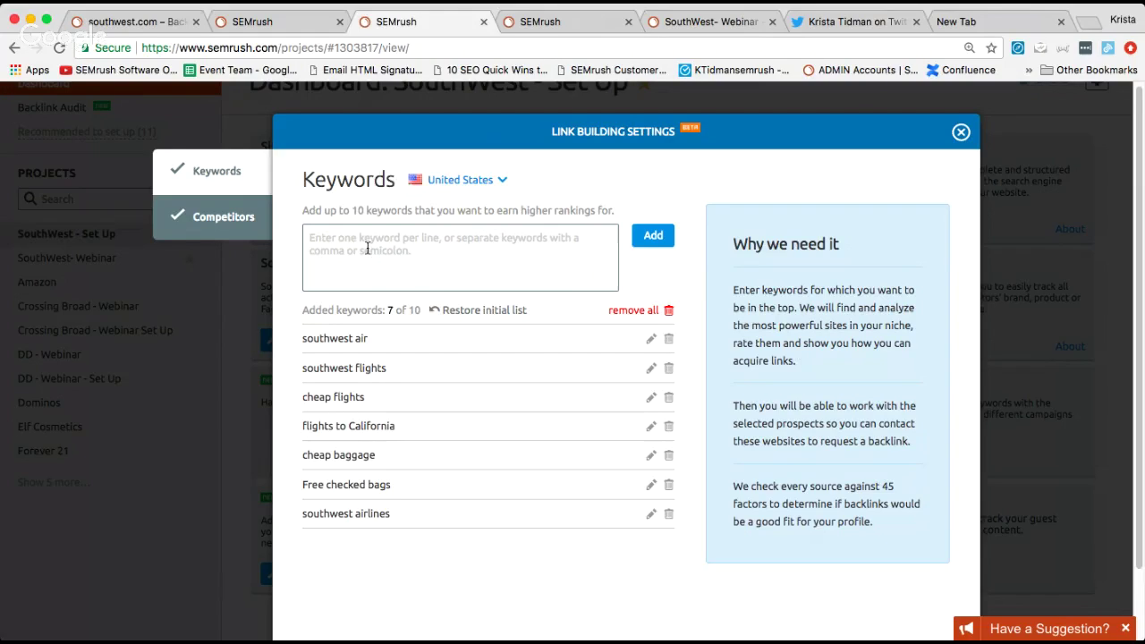
Remove flights.com, farecompare.com, skyscanner.com, onetravel.com and airfarewatchdog.com from the Link Building competitors list
left_click(223, 228)
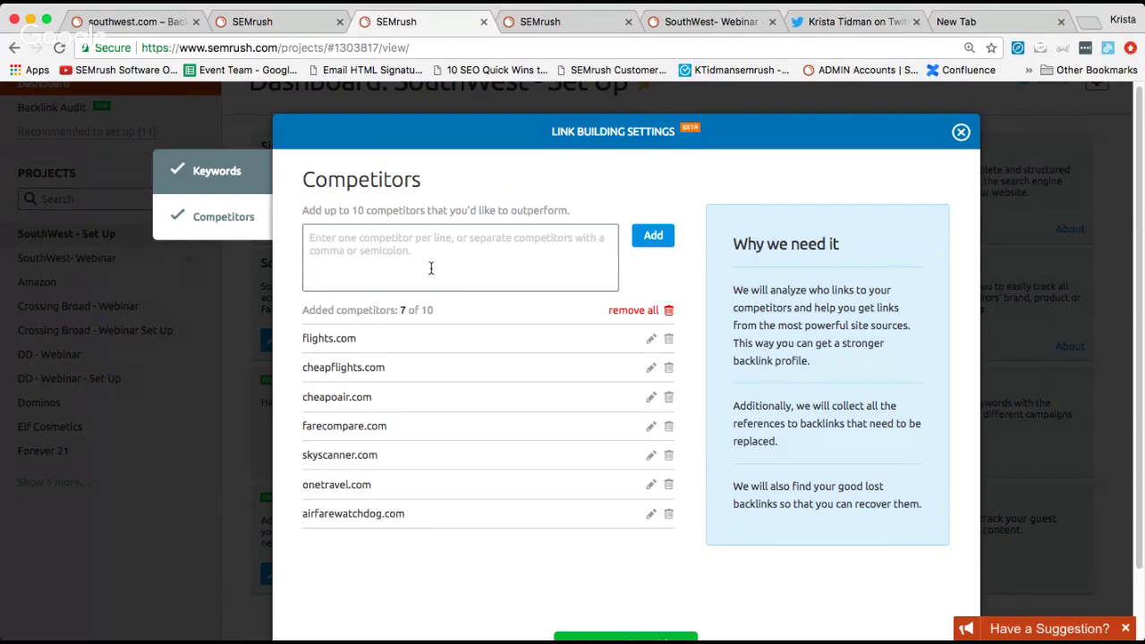
left_click(669, 337)
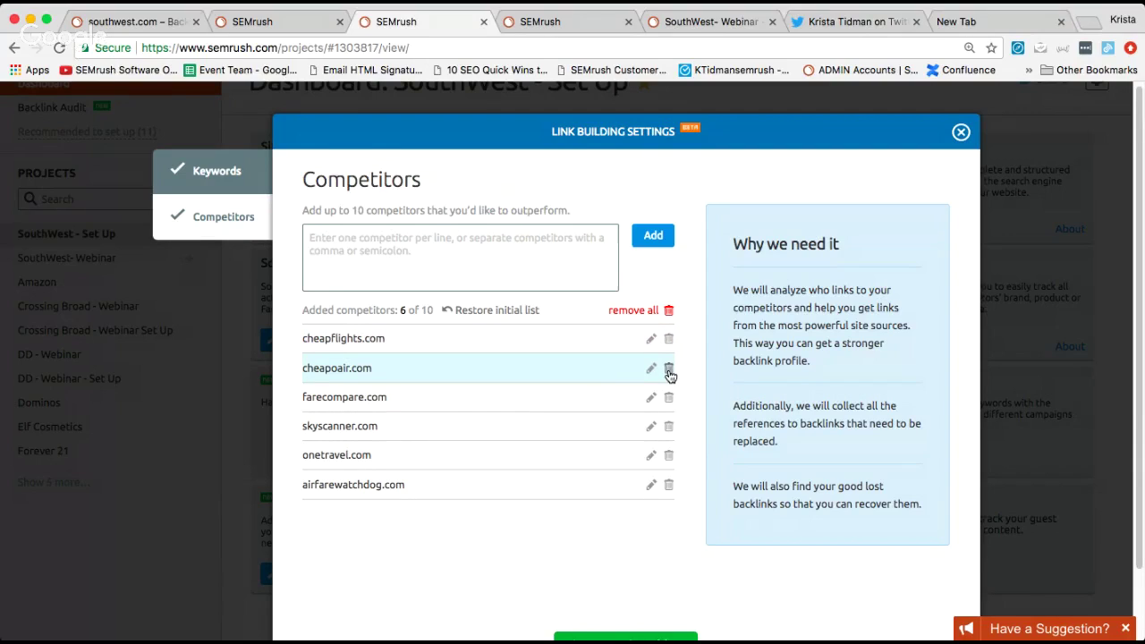
left_click(668, 398)
left_click(668, 400)
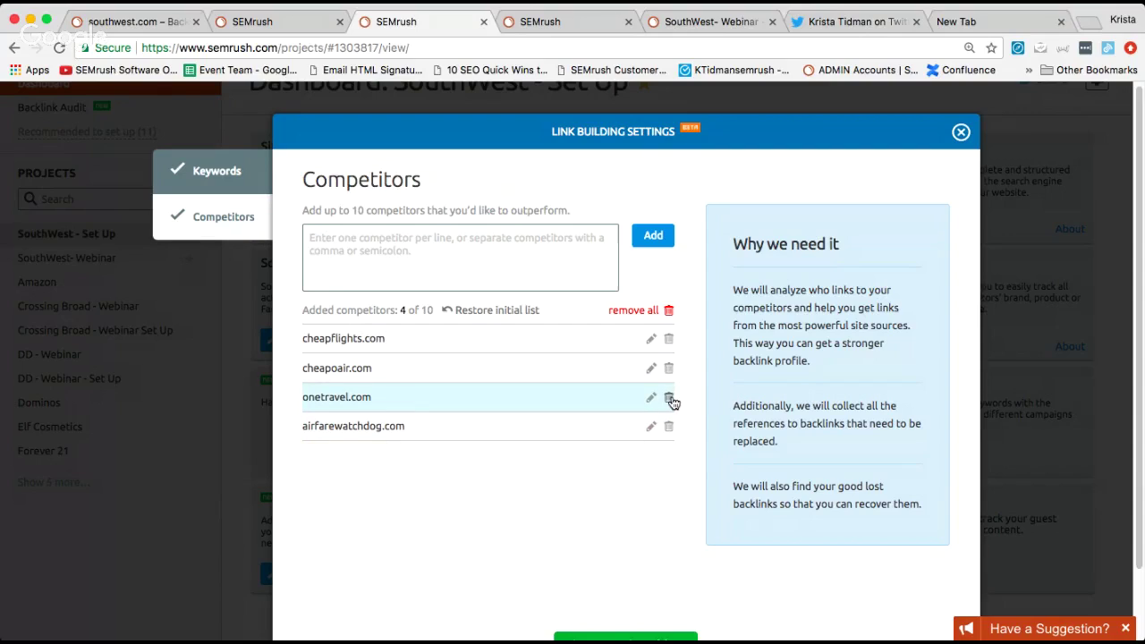
left_click(669, 399)
left_click(669, 427)
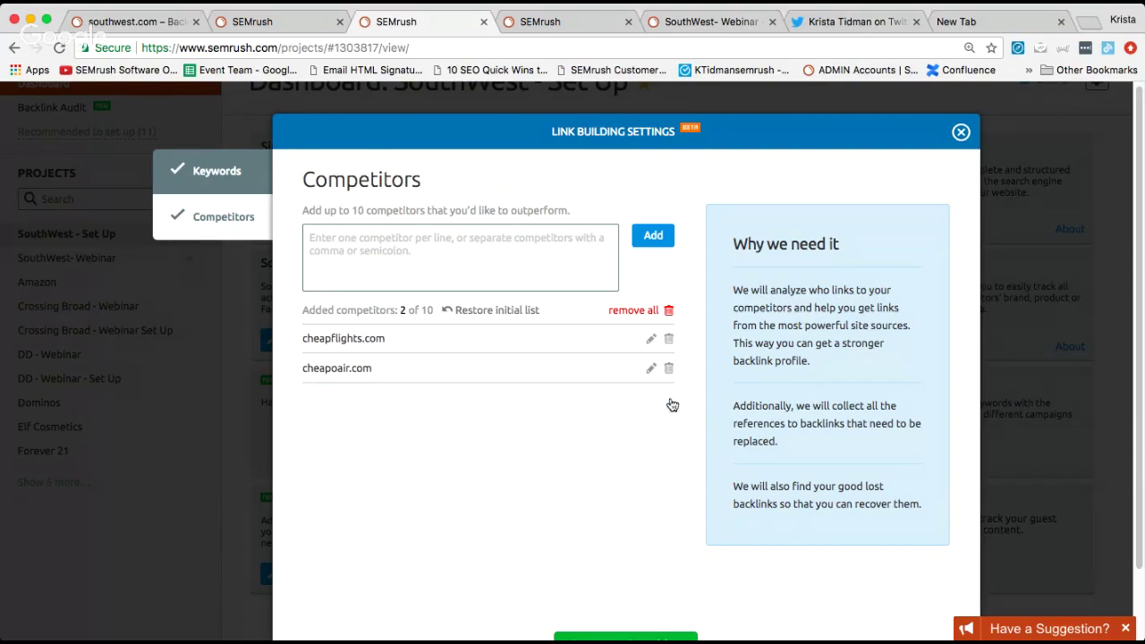
Add aa.com, delta.com and united.com as competitors and start the link building campaign
left_click(466, 247)
type("aa.com ")
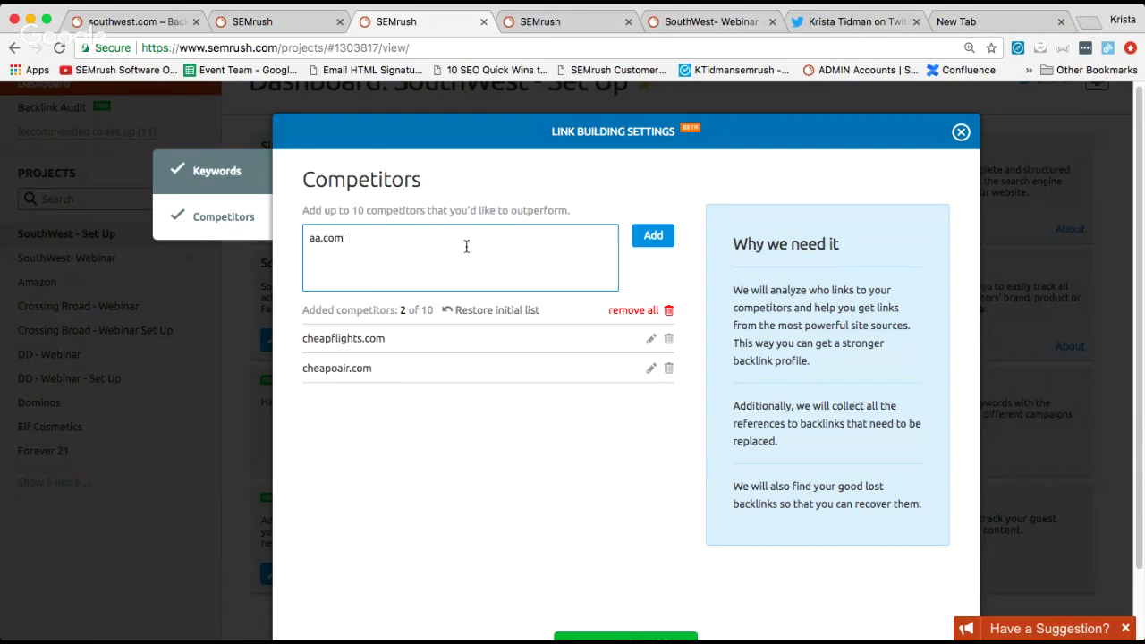
type("delta.com")
key("Return")
type("united.co")
key("BackSpace")
key("BackSpace")
key("BackSpace")
type(".com")
left_click(672, 235)
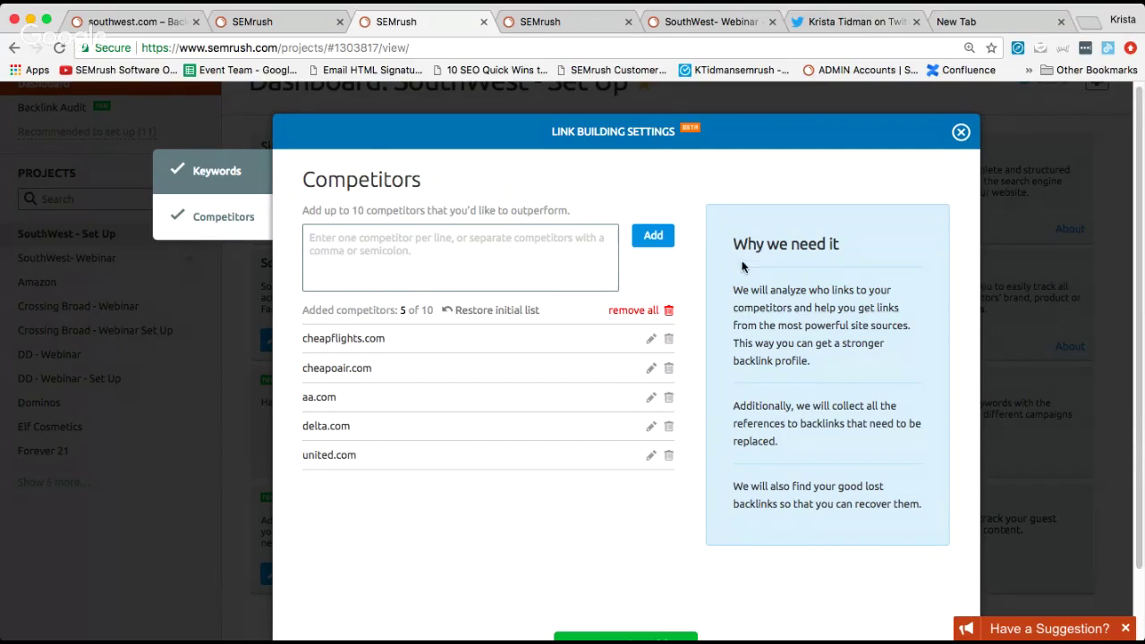
scroll(740, 362, "down", 3)
left_click(626, 565)
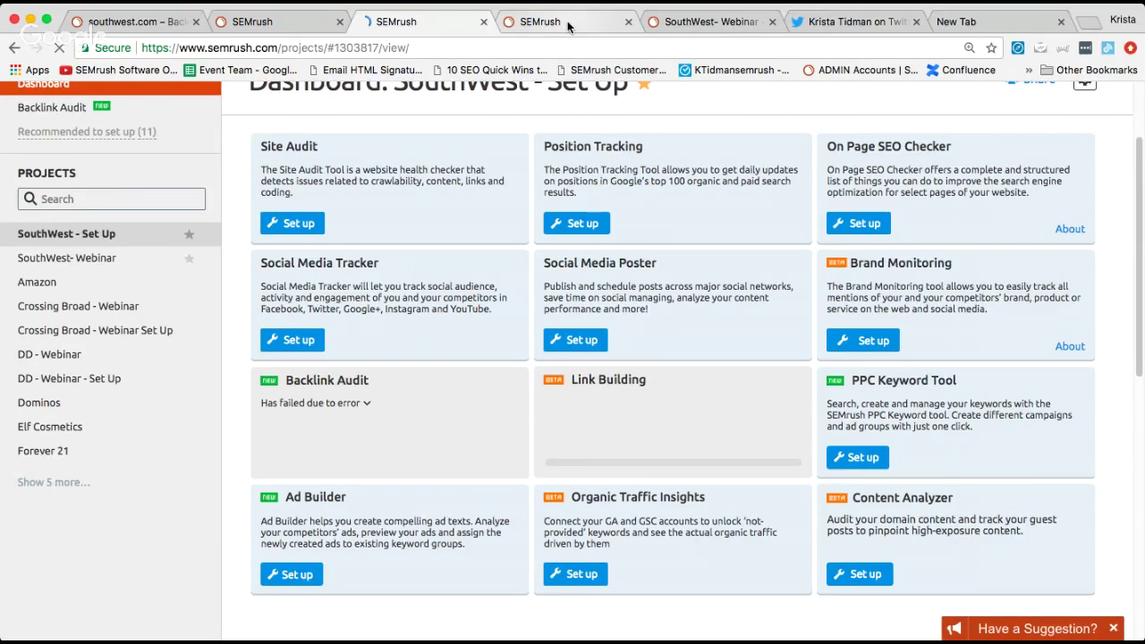
Switch to the SouthWest- Webinar project in its browser tab and open its Link Building campaign
left_click(567, 25)
scroll(608, 417, "down", 1)
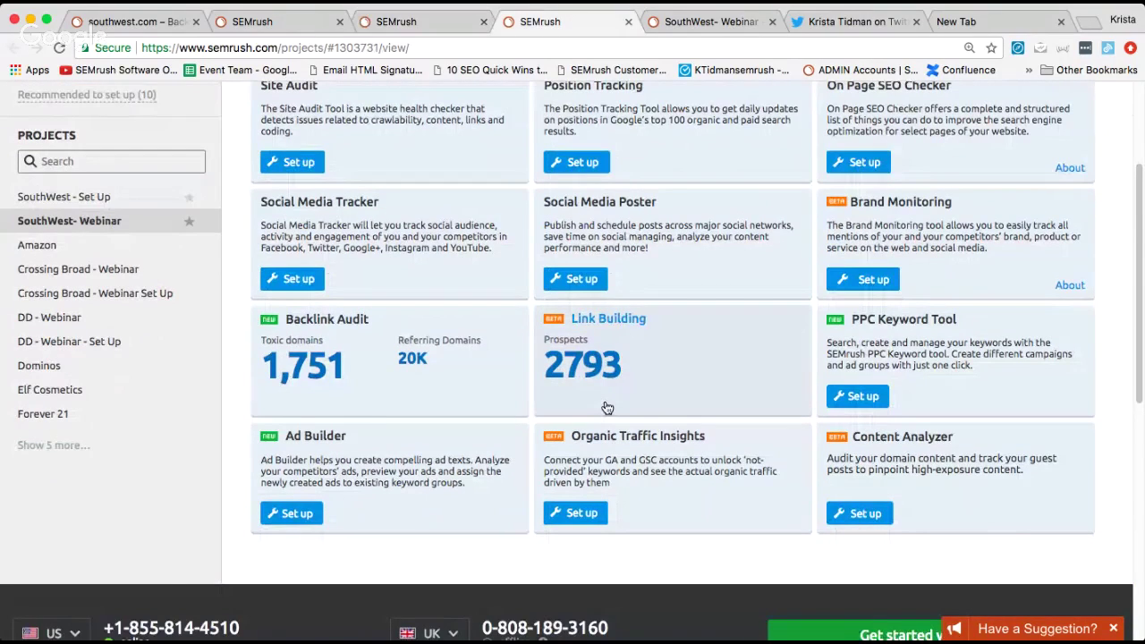
scroll(607, 407, "up", 3)
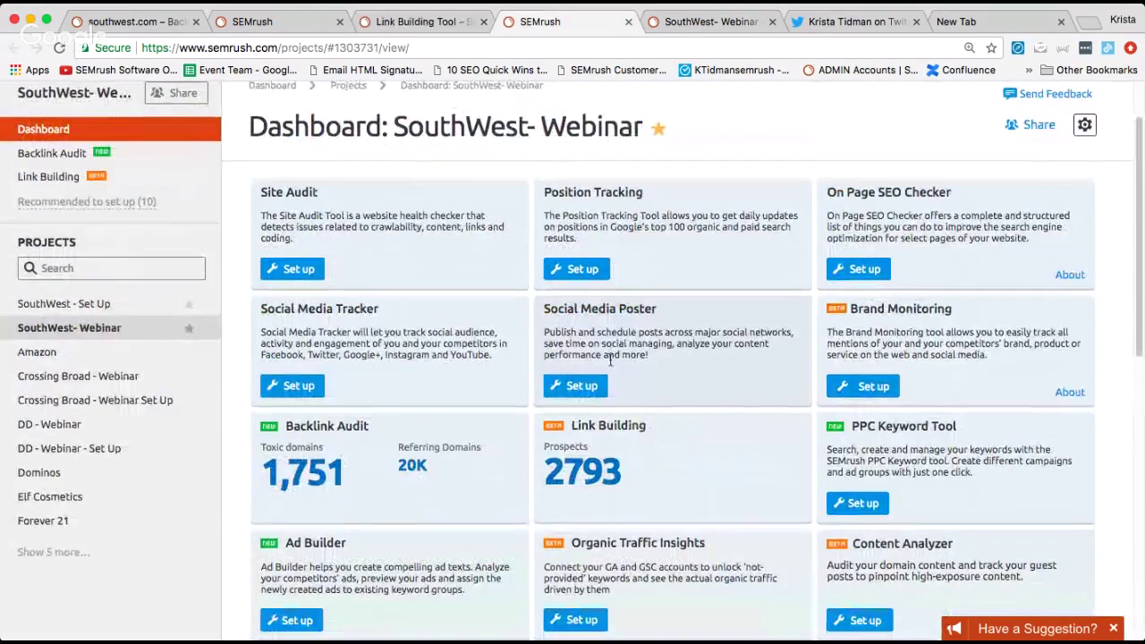
left_click(599, 466)
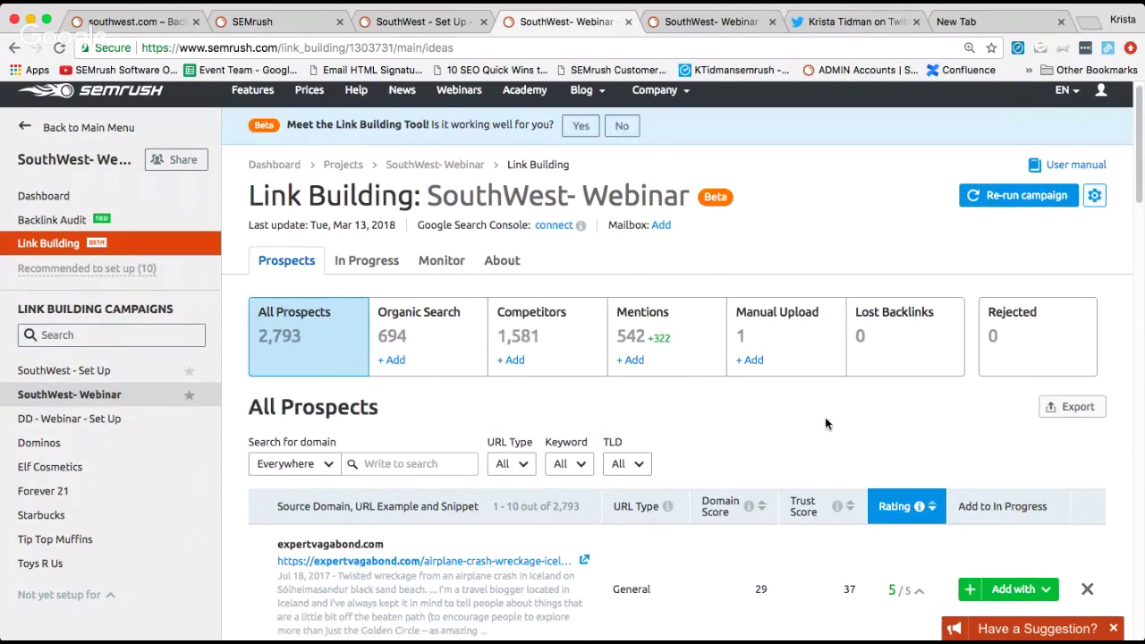
Review the campaign's prospect categories and the domain quality, relevance and health details of the expertvagabond.com prospect
scroll(823, 421, "down", 3)
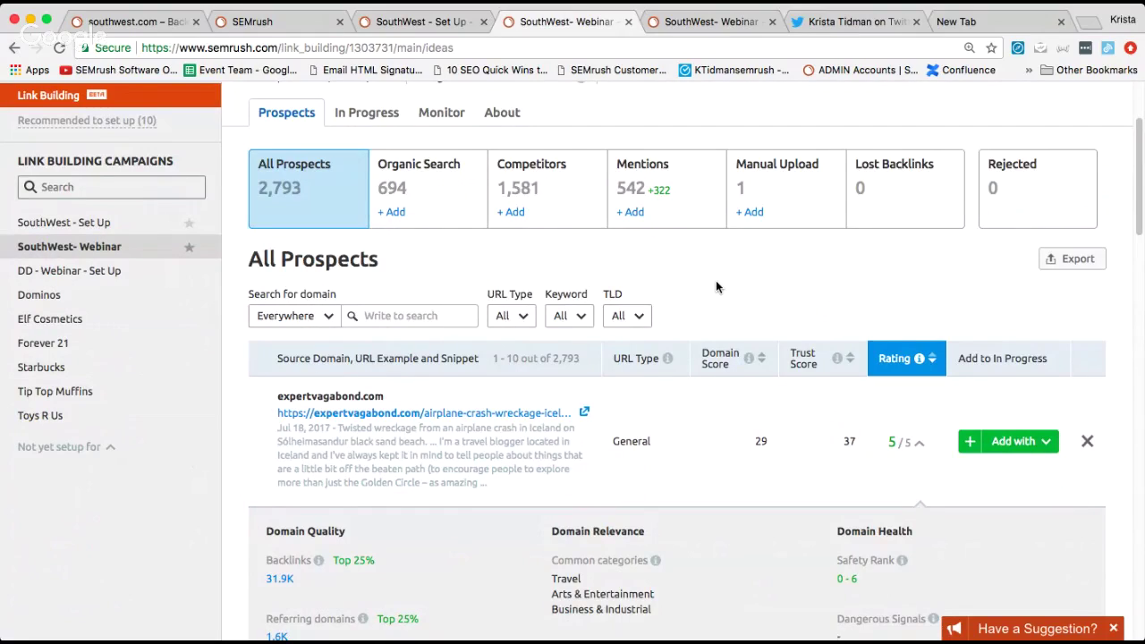
scroll(719, 286, "up", 1)
scroll(720, 286, "up", 1)
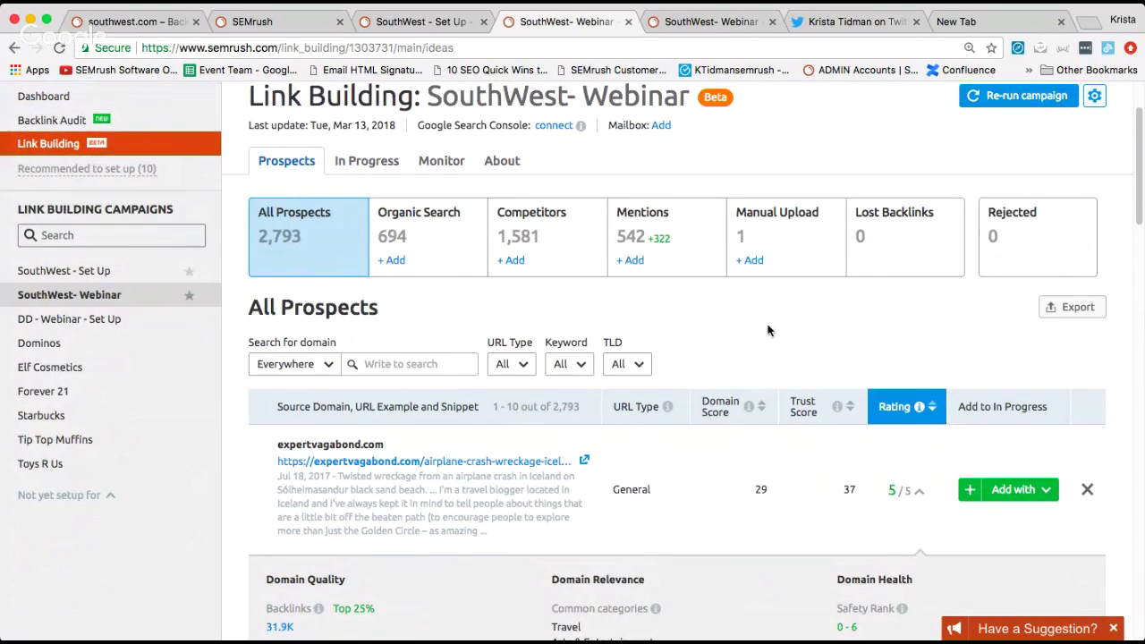
scroll(767, 322, "up", 1)
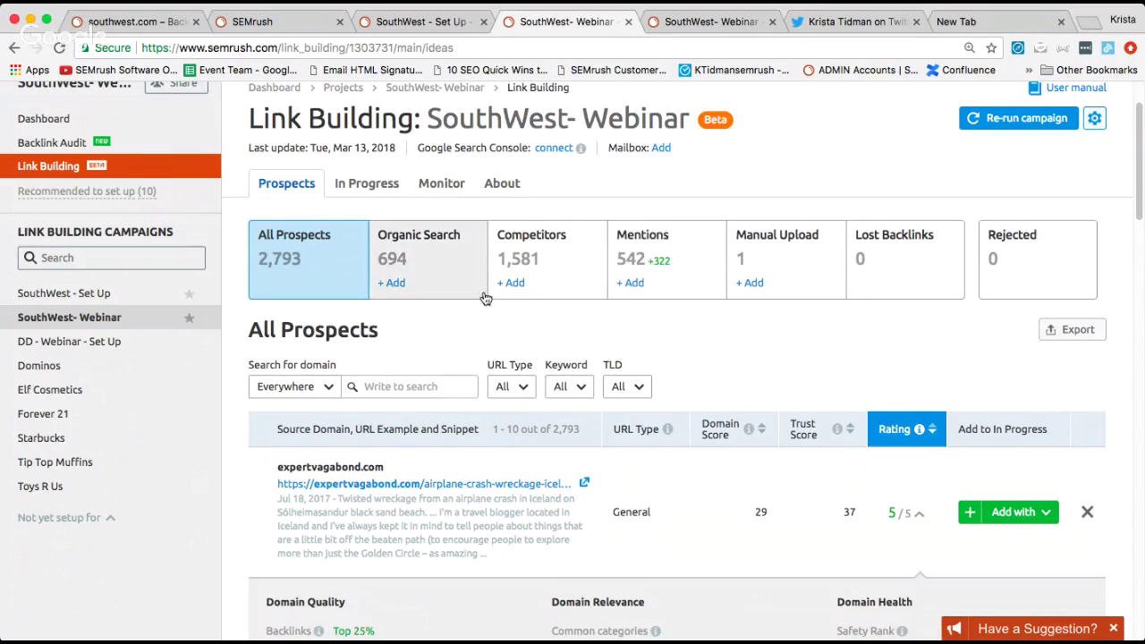
scroll(631, 325, "down", 3)
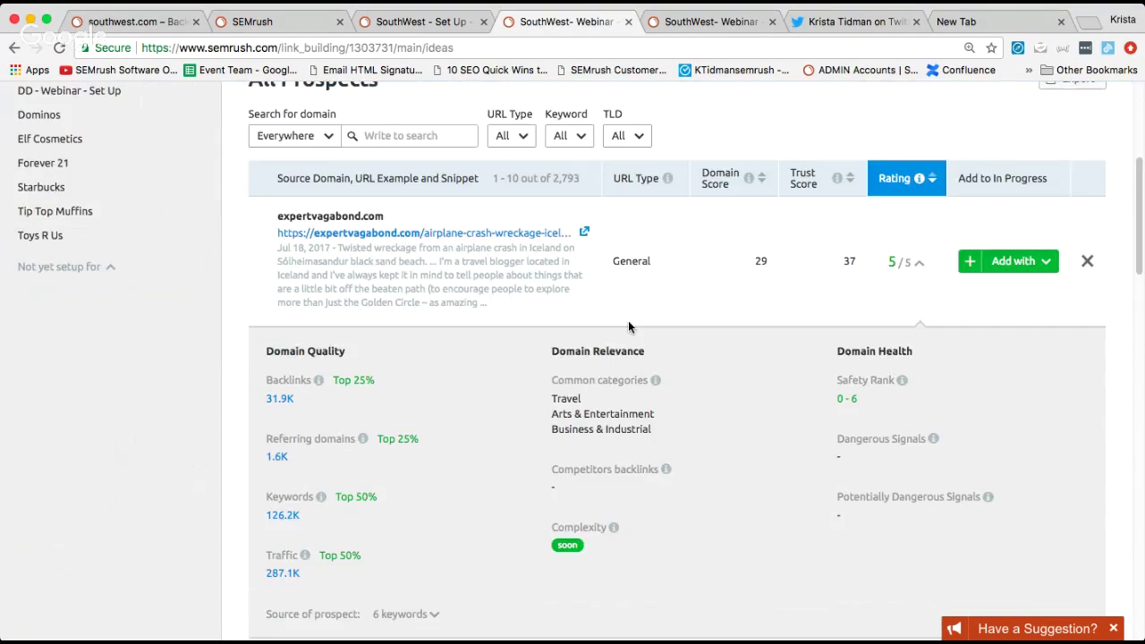
scroll(684, 365, "up", 2)
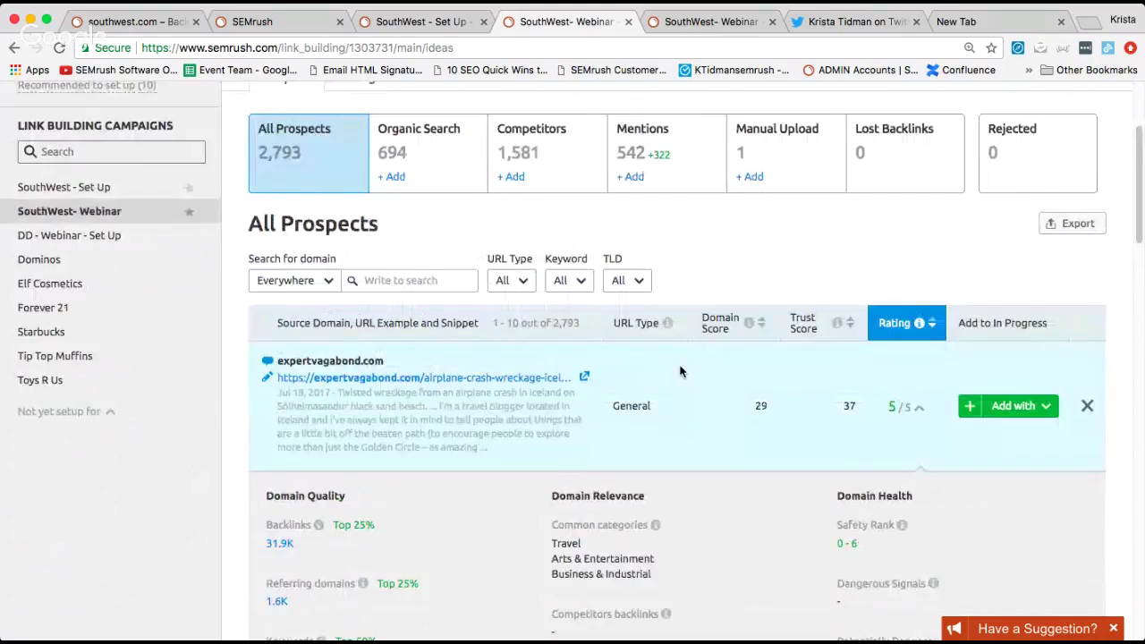
scroll(680, 371, "up", 3)
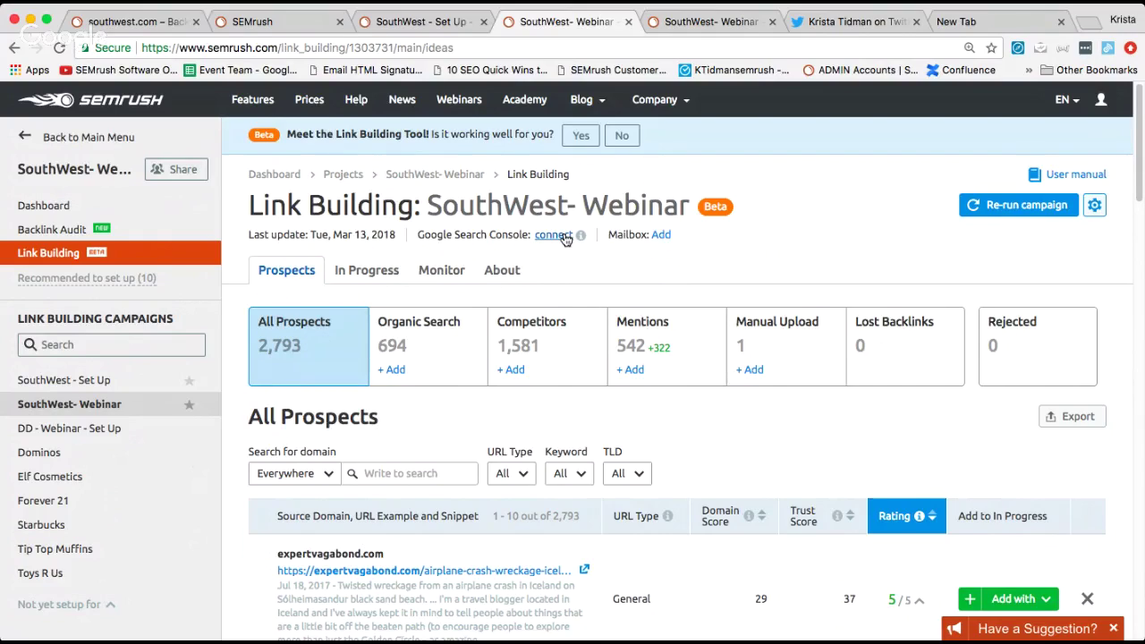
scroll(531, 267, "down", 1)
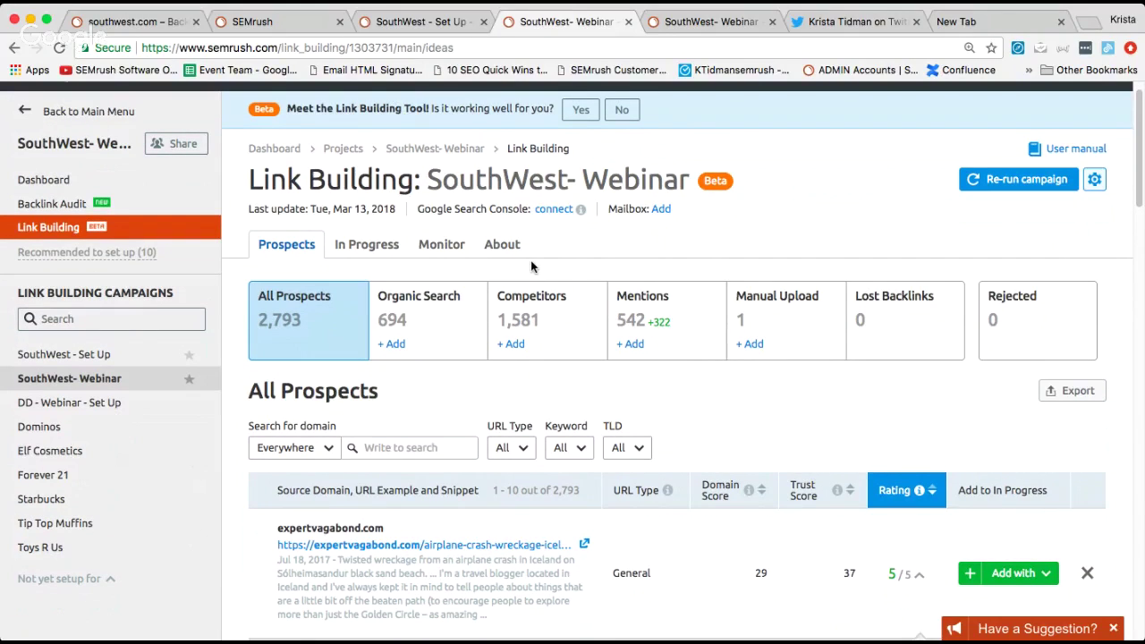
scroll(554, 250, "down", 2)
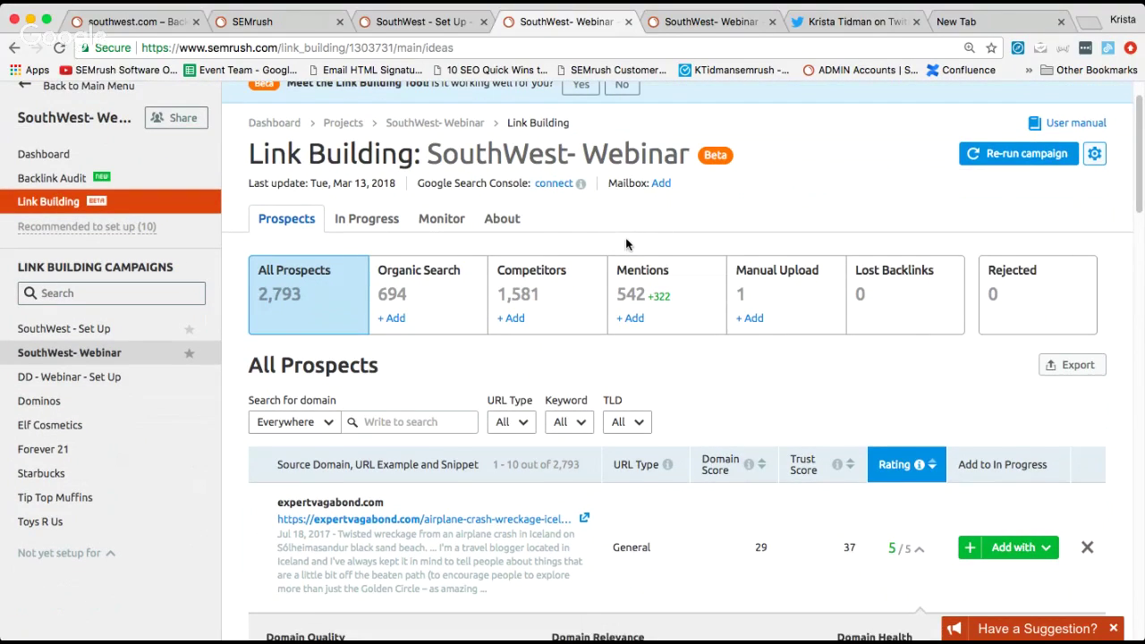
scroll(573, 308, "down", 5)
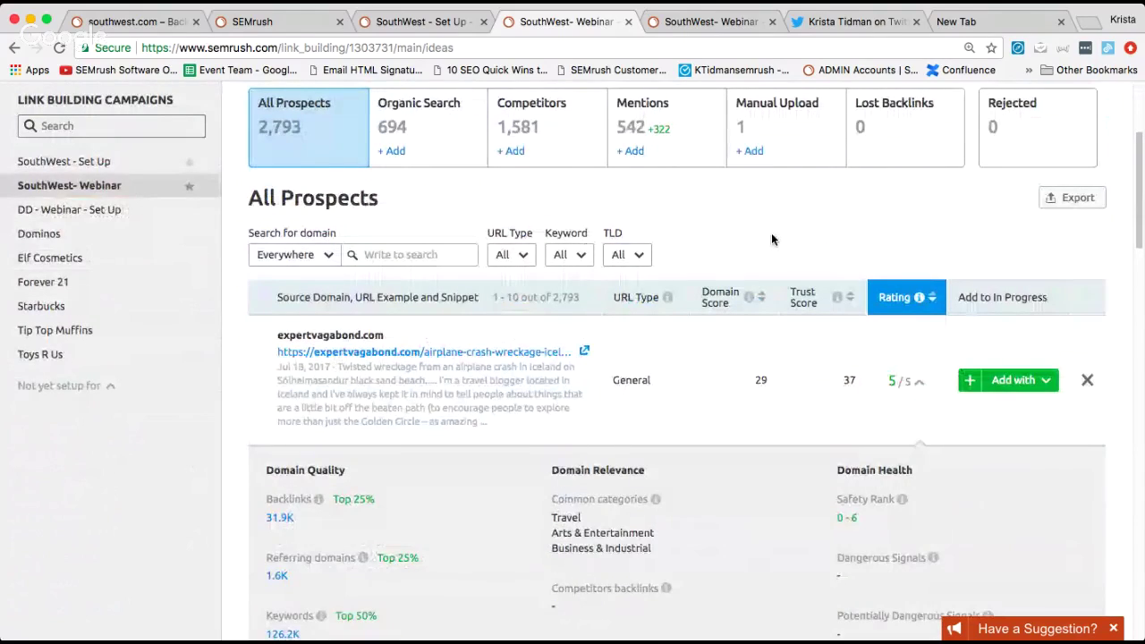
scroll(773, 240, "down", 4)
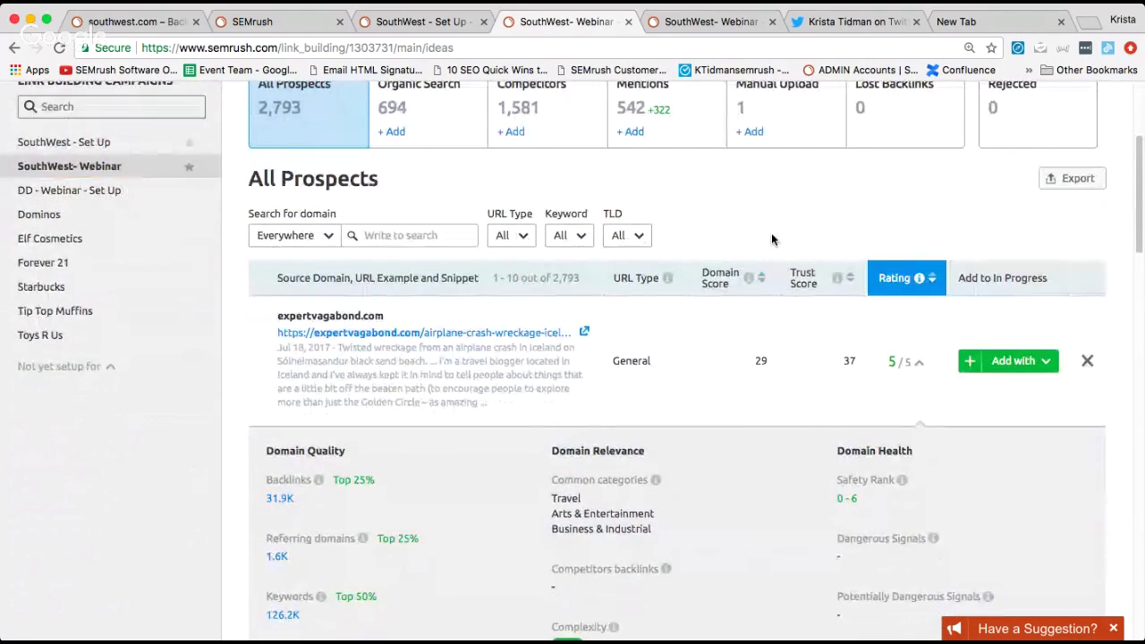
Read the explanation of how the prospect Rating is calculated in the All Prospects table
scroll(703, 332, "down", 1)
mouse_move(919, 177)
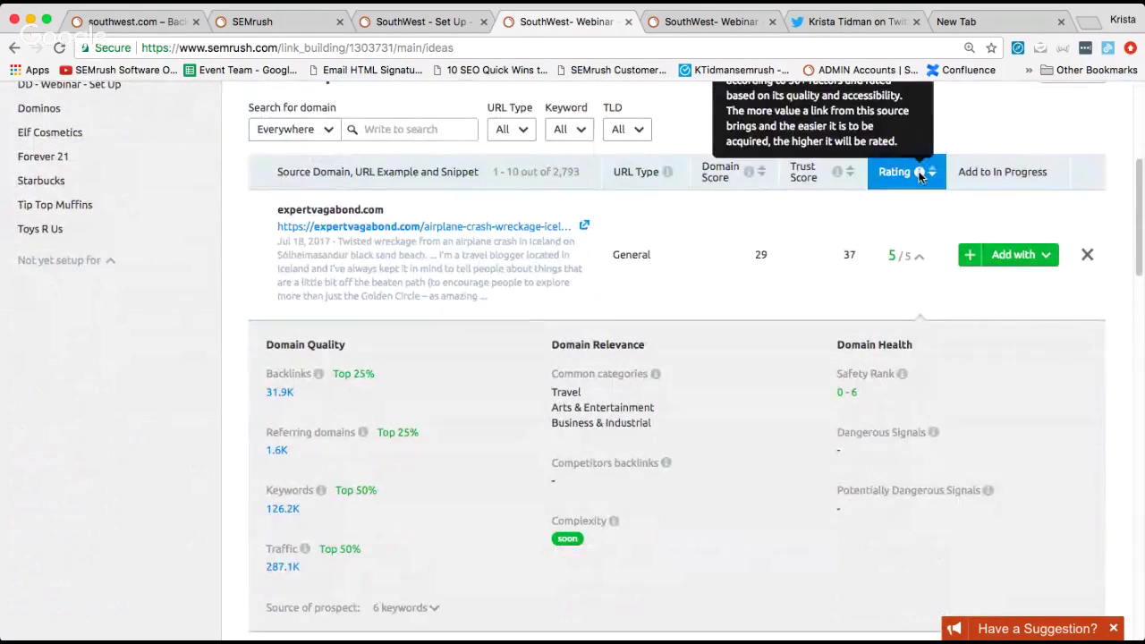
scroll(903, 206, "up", 1)
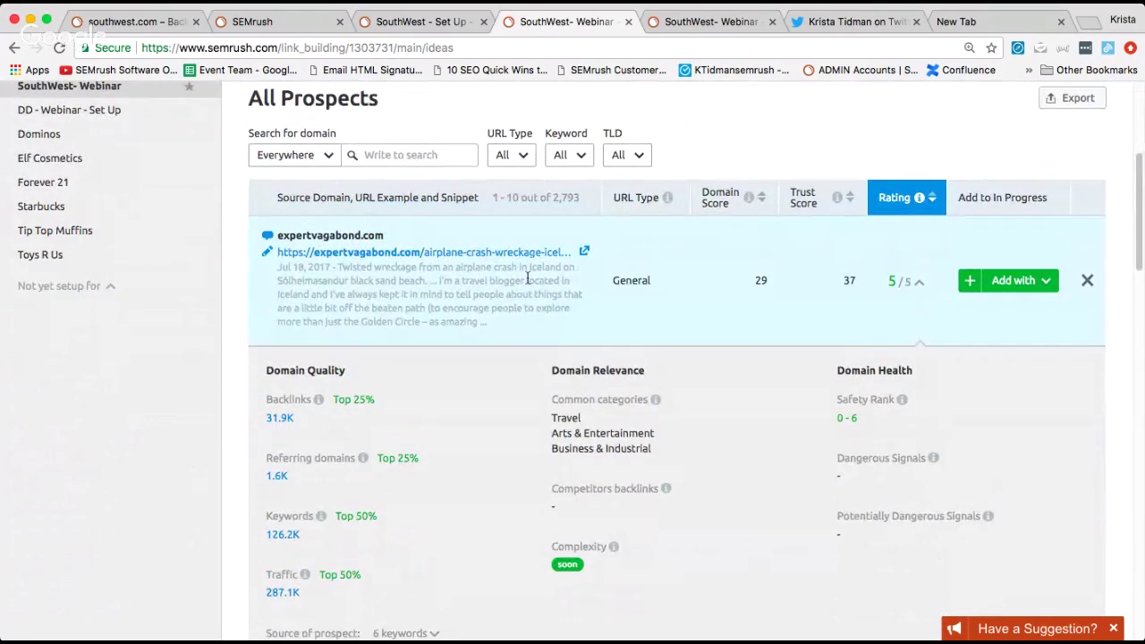
scroll(916, 200, "down", 1)
scroll(916, 208, "up", 1)
mouse_move(916, 208)
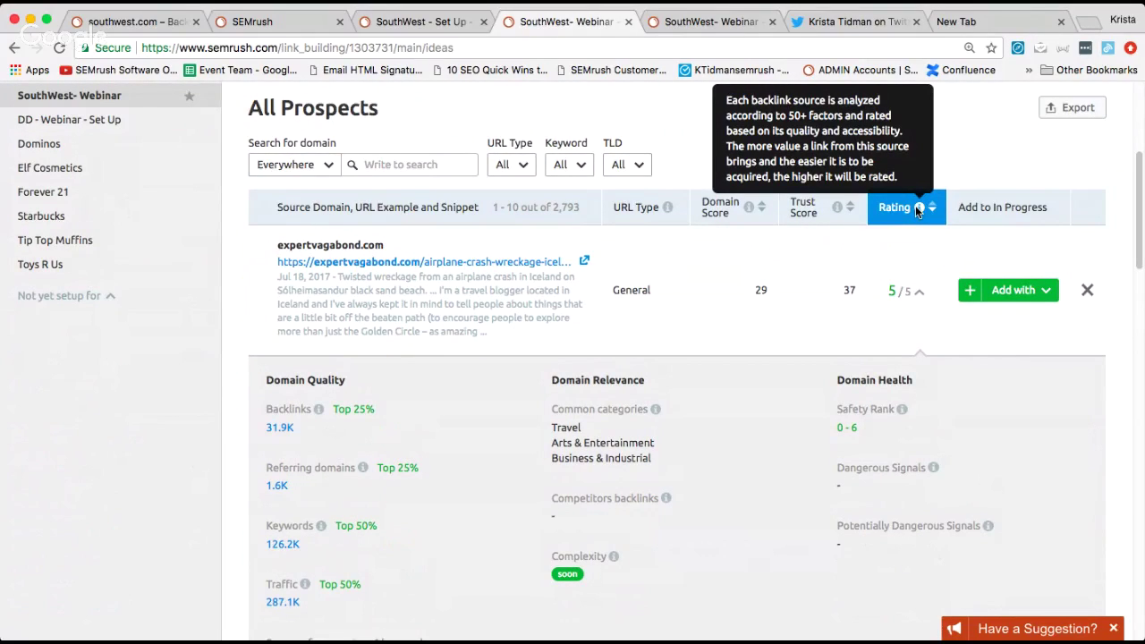
scroll(811, 256, "up", 3)
Examine expertvagabond.com's domain details and the keywords listed as its source of prospect, and collapse the keyword list
scroll(818, 252, "down", 6)
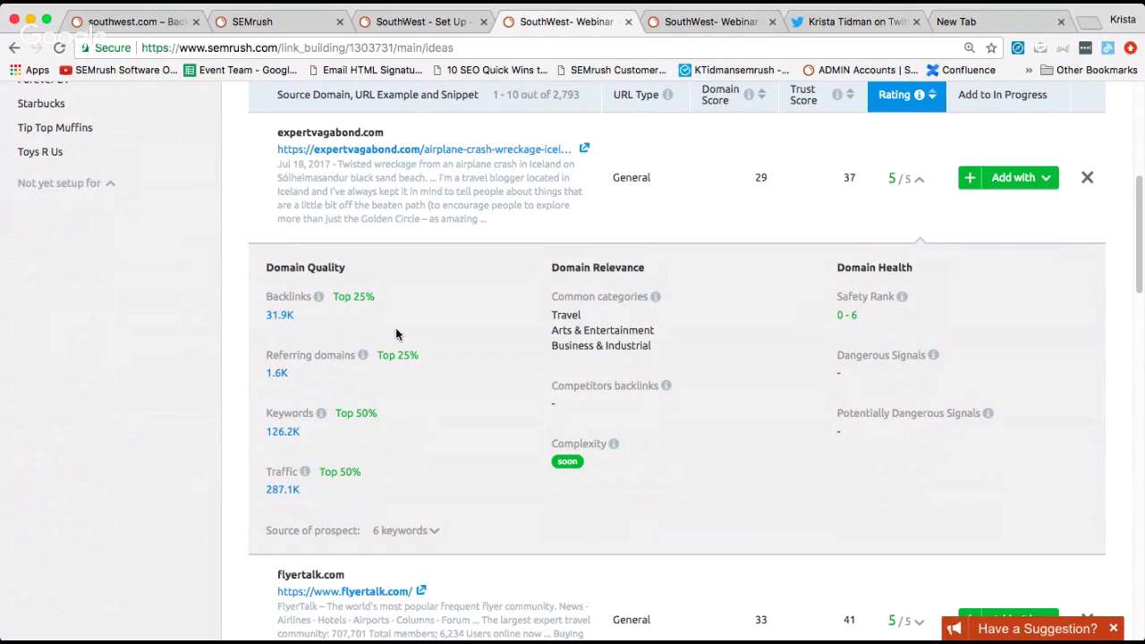
scroll(442, 345, "down", 1)
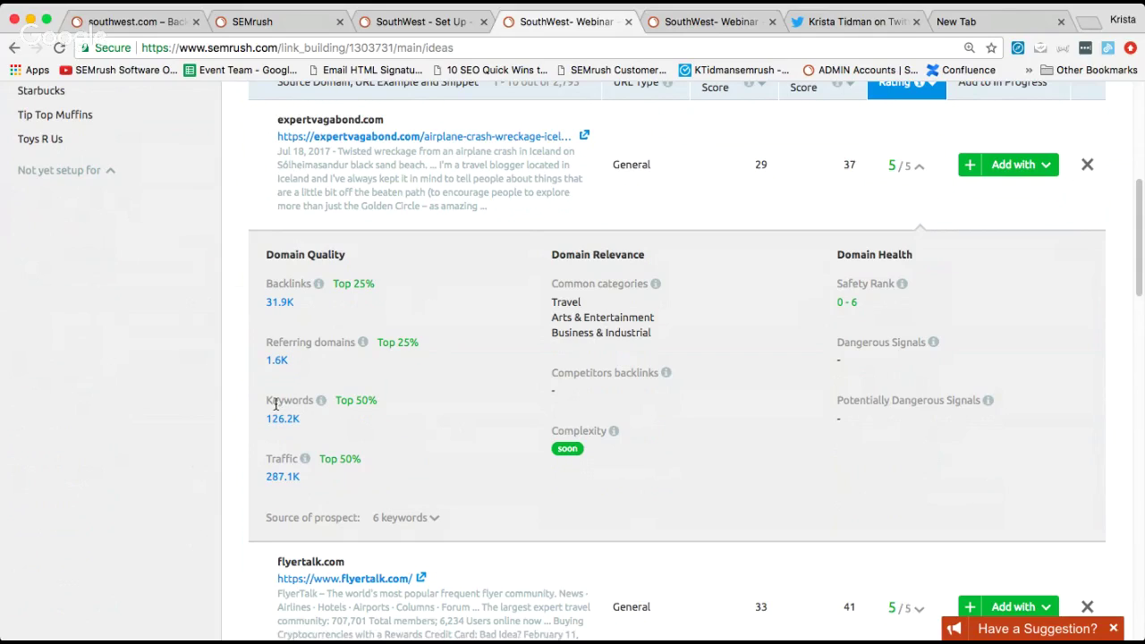
scroll(437, 460, "up", 1)
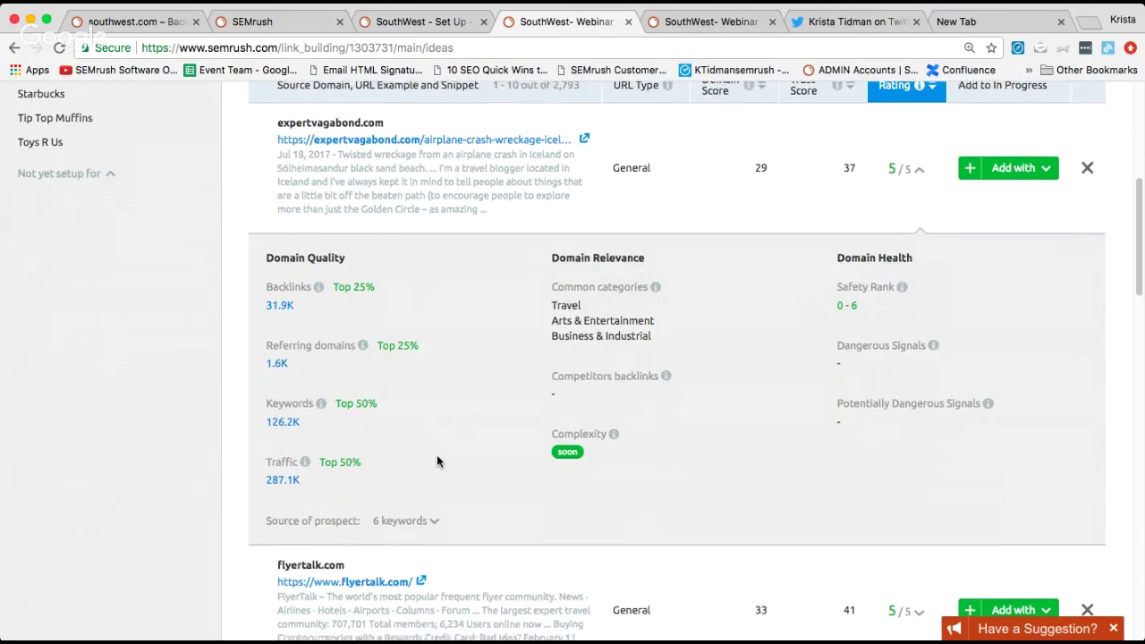
scroll(436, 458, "down", 1)
scroll(436, 458, "down", 1)
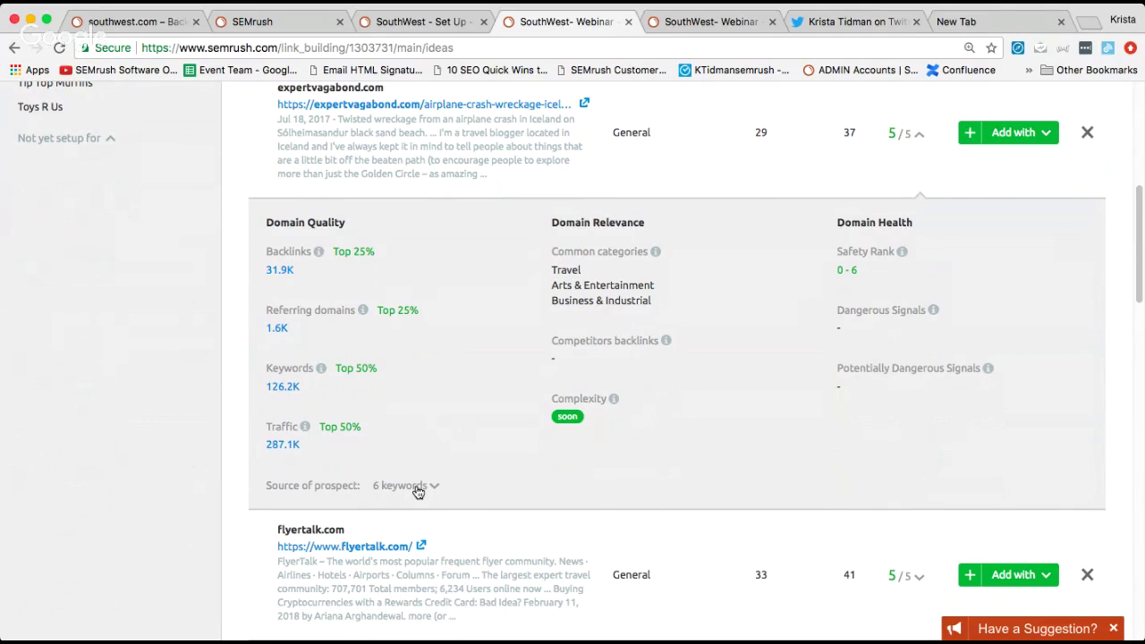
left_click(414, 485)
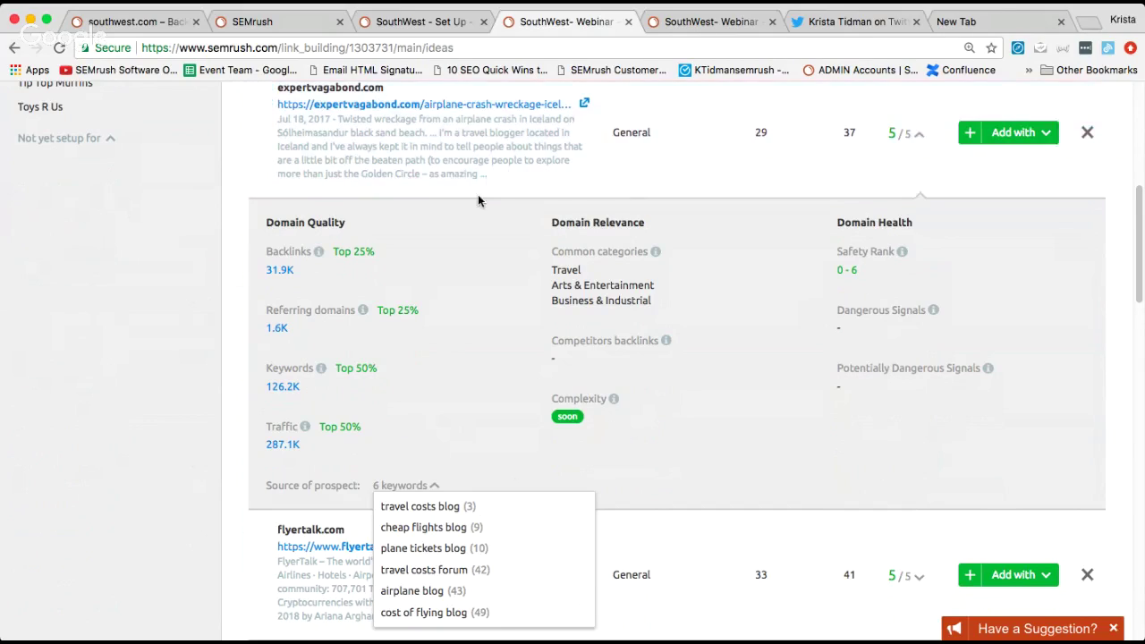
scroll(524, 357, "up", 1)
scroll(528, 360, "down", 2)
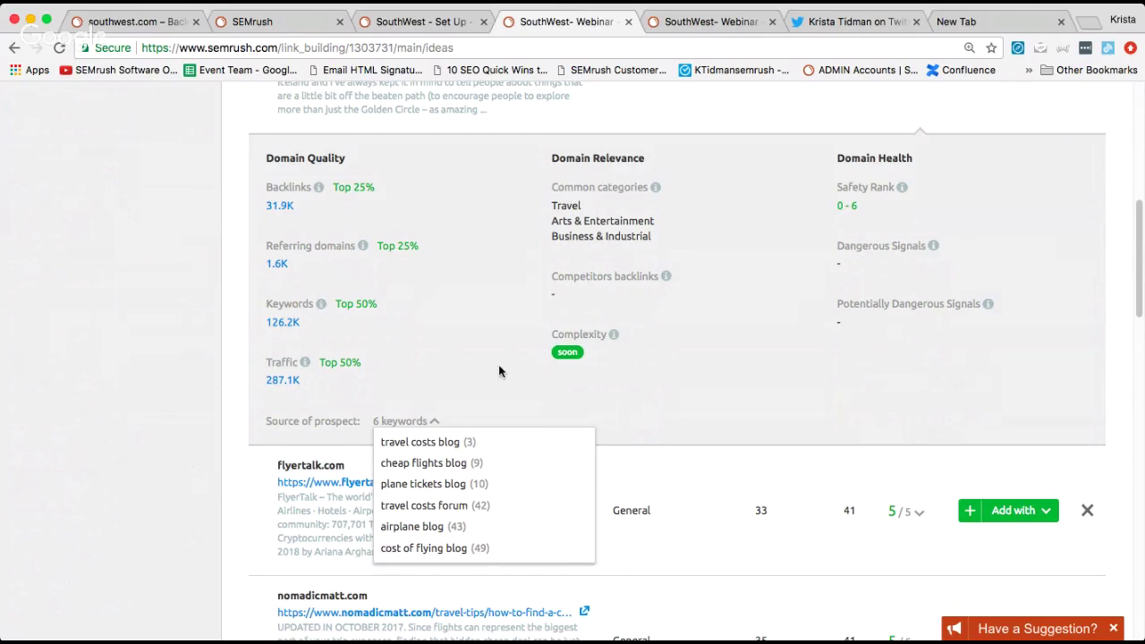
scroll(535, 418, "down", 1)
scroll(535, 419, "up", 2)
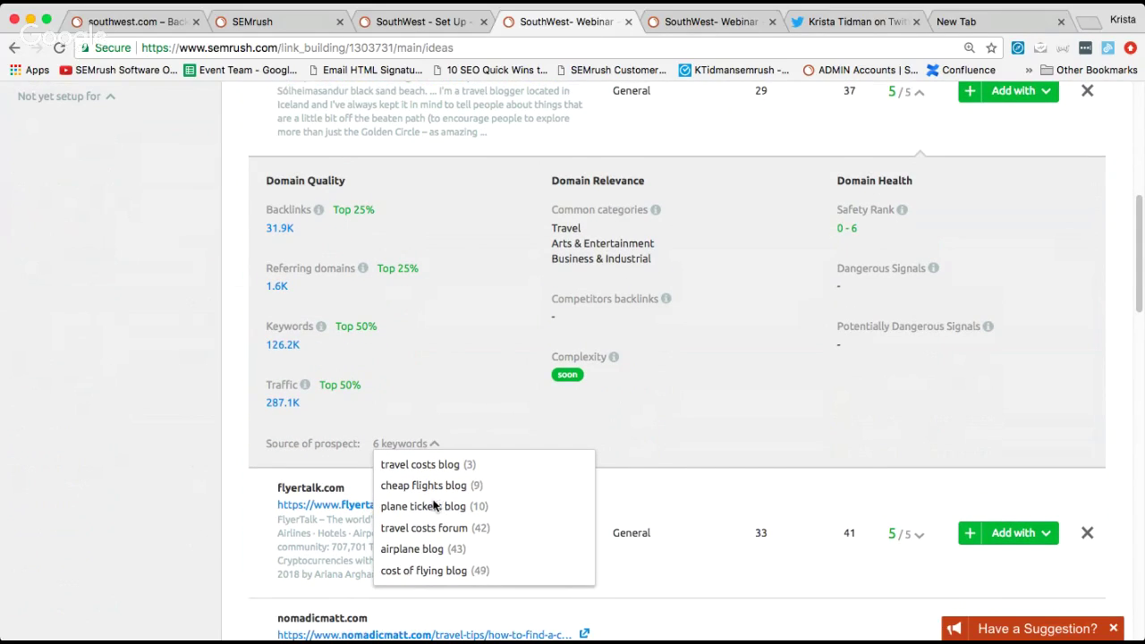
scroll(458, 409, "up", 2)
scroll(453, 411, "up", 1)
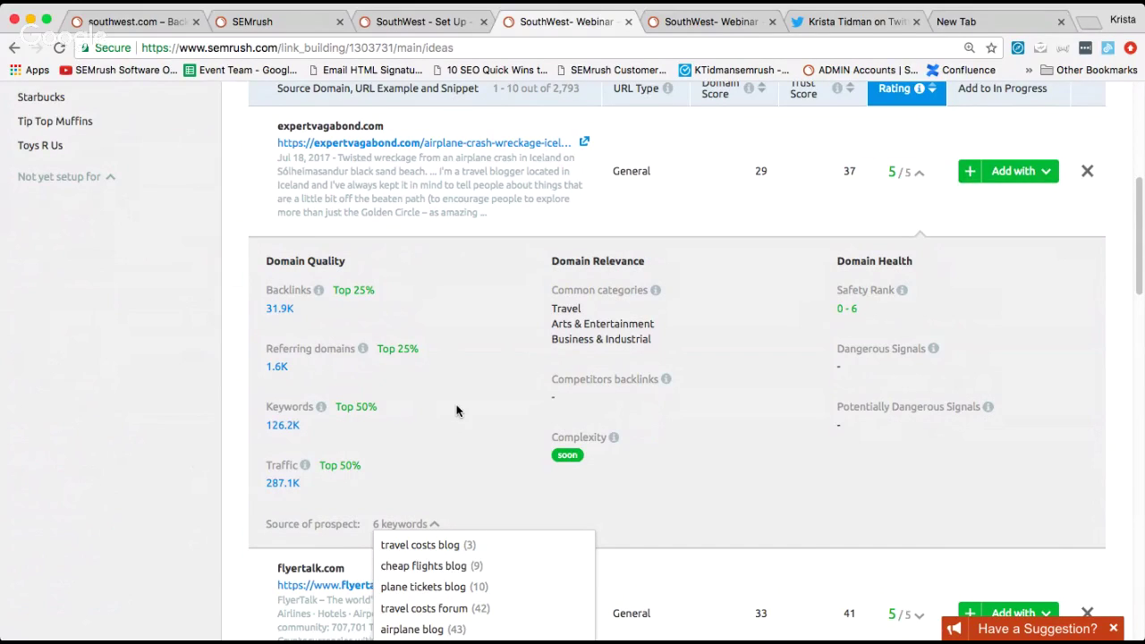
scroll(437, 396, "down", 2)
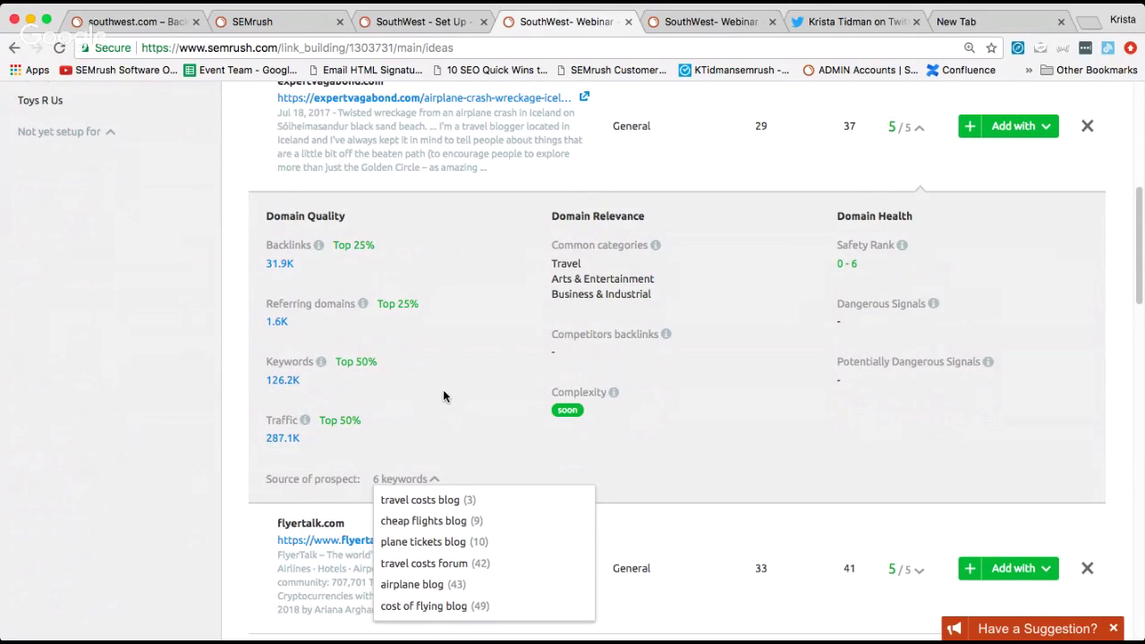
scroll(438, 396, "down", 3)
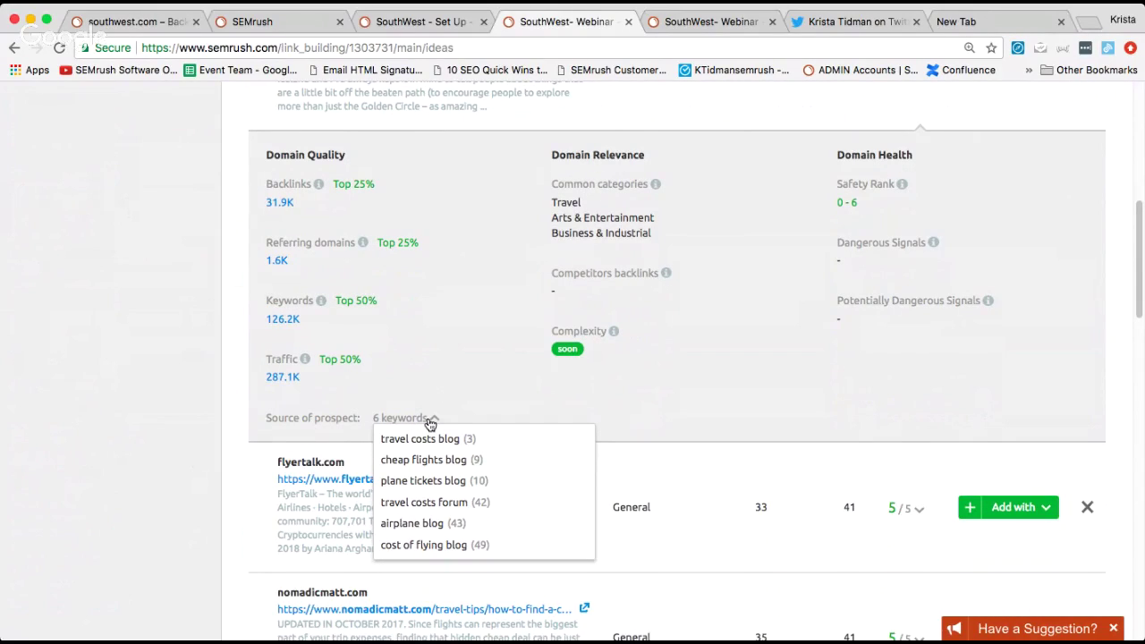
left_click(430, 423)
Check the search scope options and search all prospects everywhere for "cheap b"
scroll(721, 274, "up", 3)
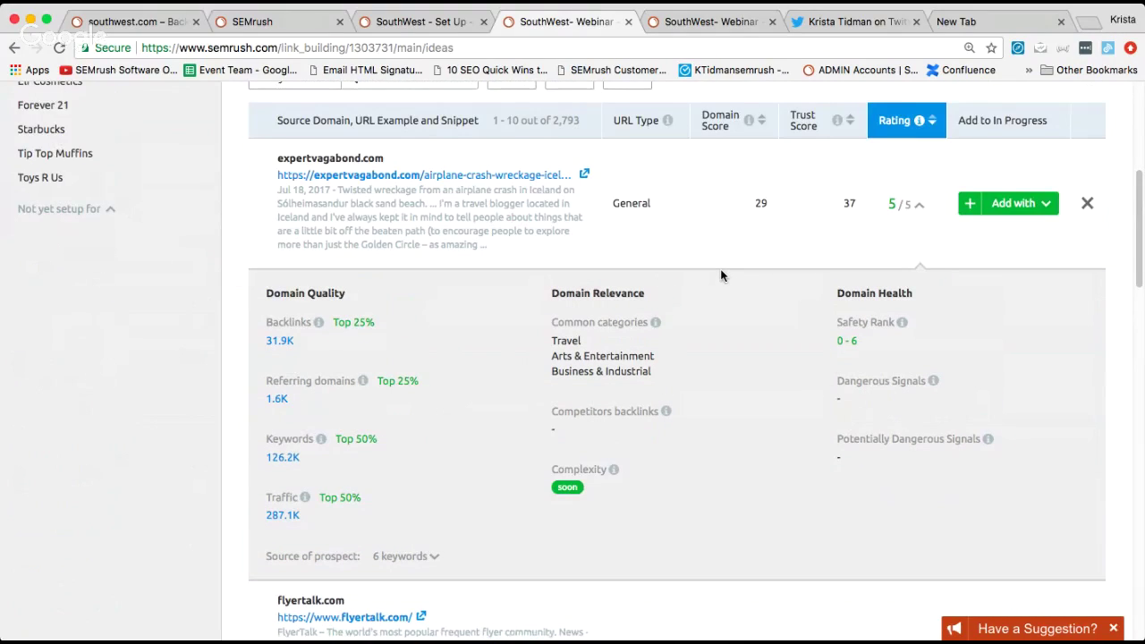
scroll(721, 275, "up", 3)
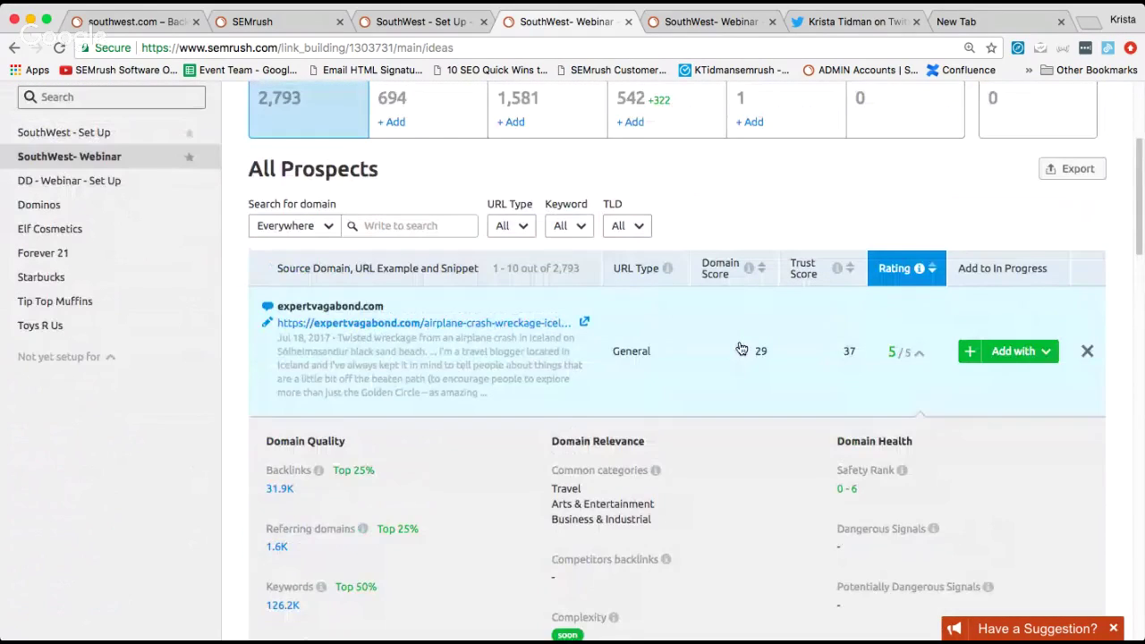
scroll(572, 304, "up", 2)
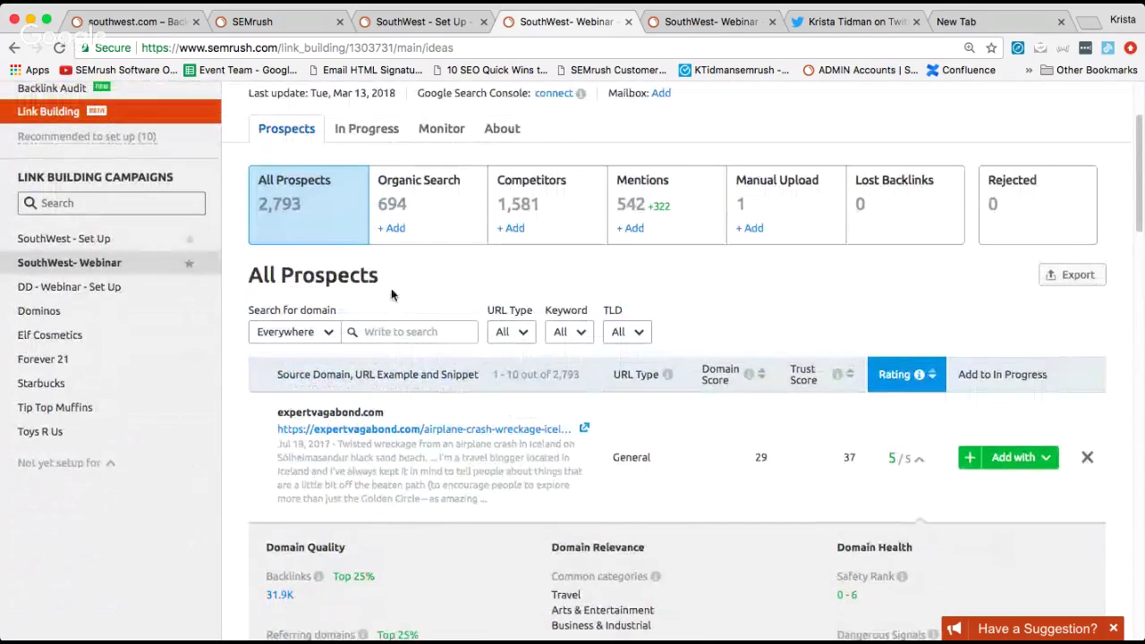
left_click(392, 334)
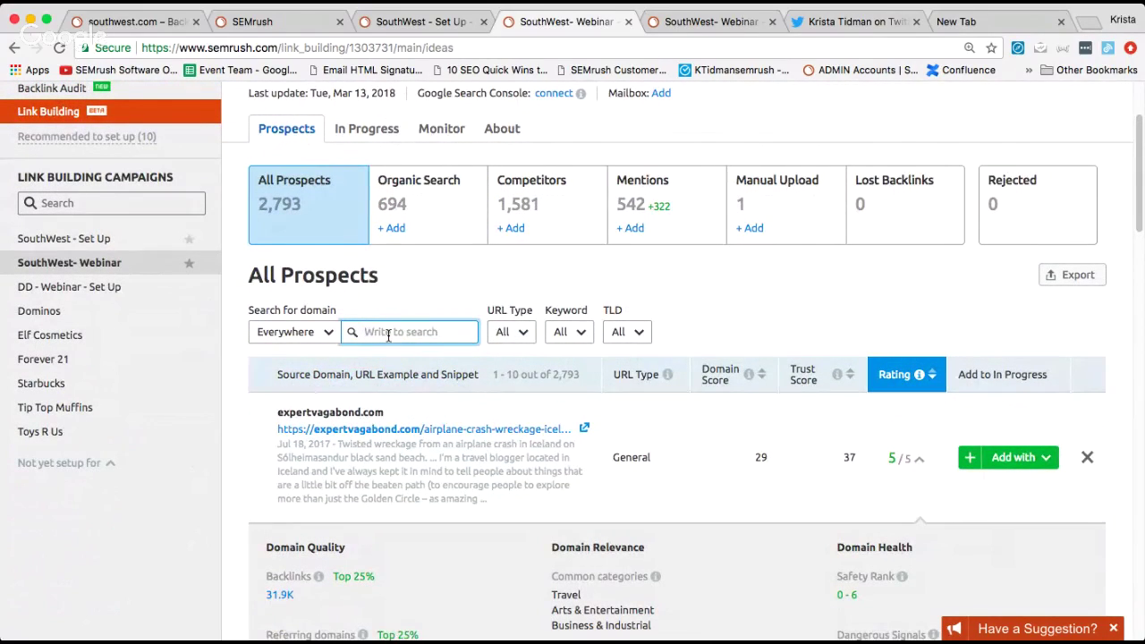
left_click(291, 332)
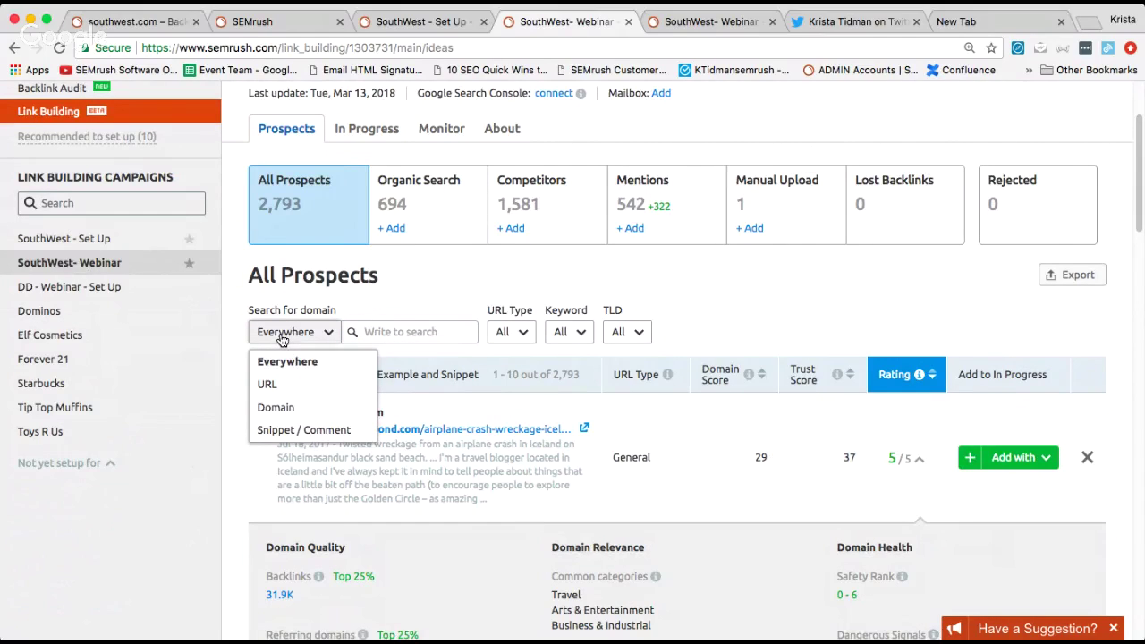
left_click(414, 332)
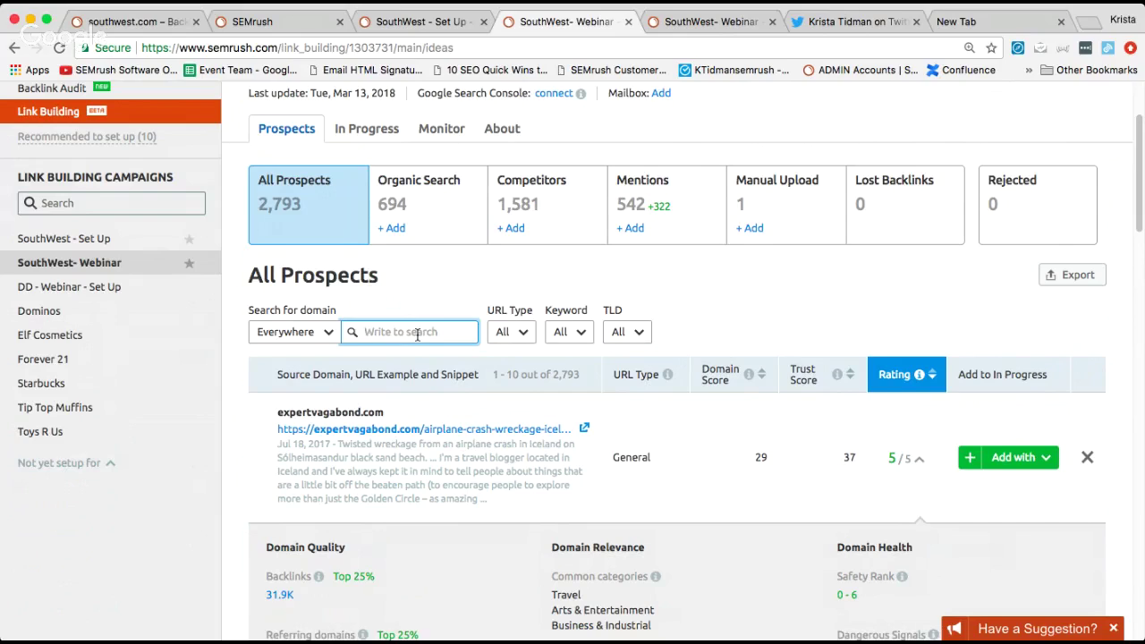
type("cheap")
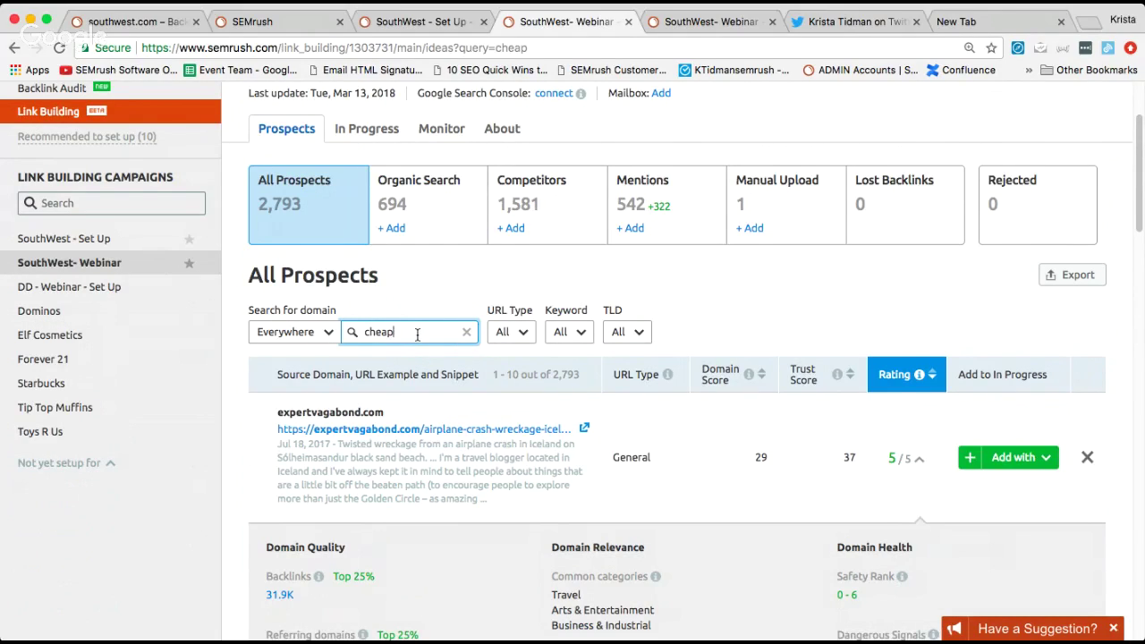
type(" b")
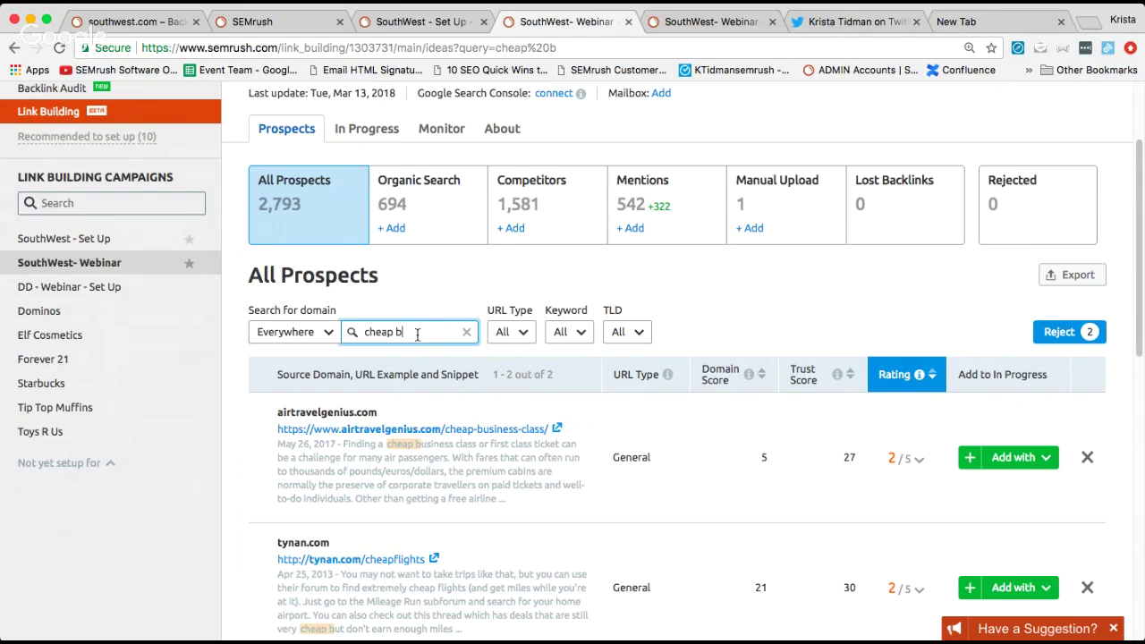
Clear the domain search text to list all prospects again
key("BackSpace")
key("BackSpace")
key("BackSpace")
key("BackSpace")
key("BackSpace")
key("BackSpace")
key("BackSpace")
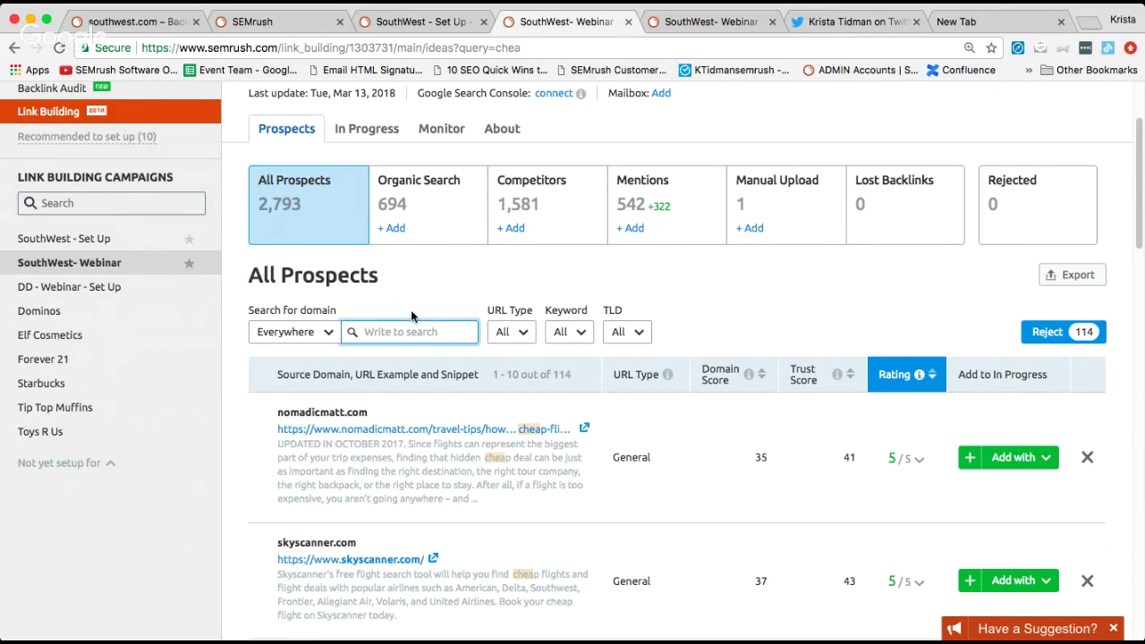
scroll(421, 305, "down", 1)
scroll(436, 302, "up", 1)
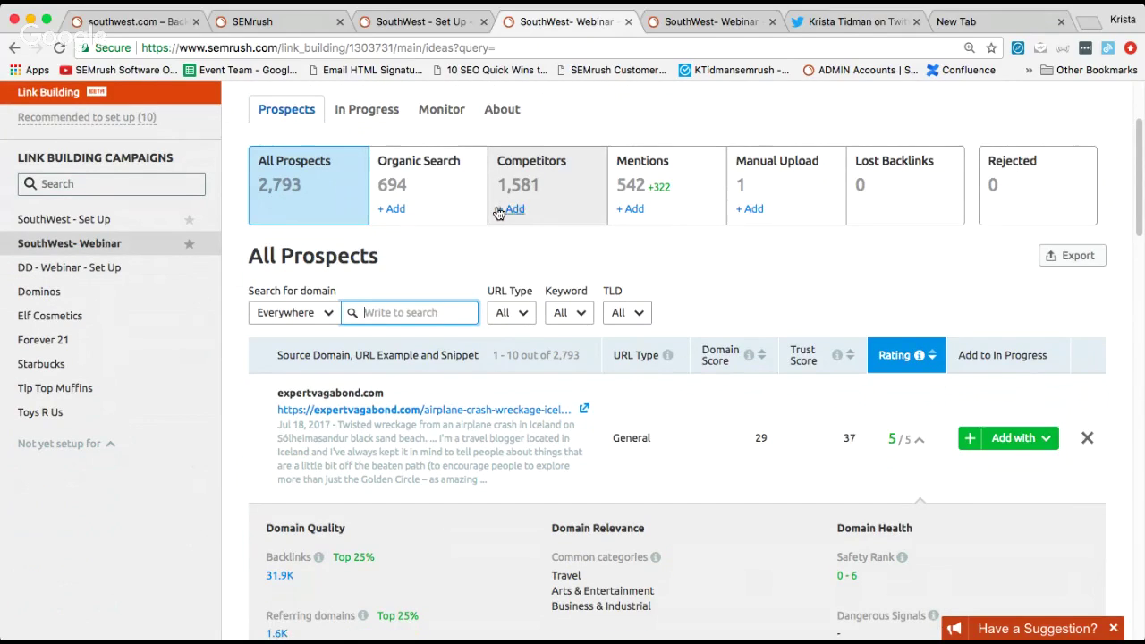
Show only the Organic Search prospects and look through their list
scroll(497, 211, "up", 2)
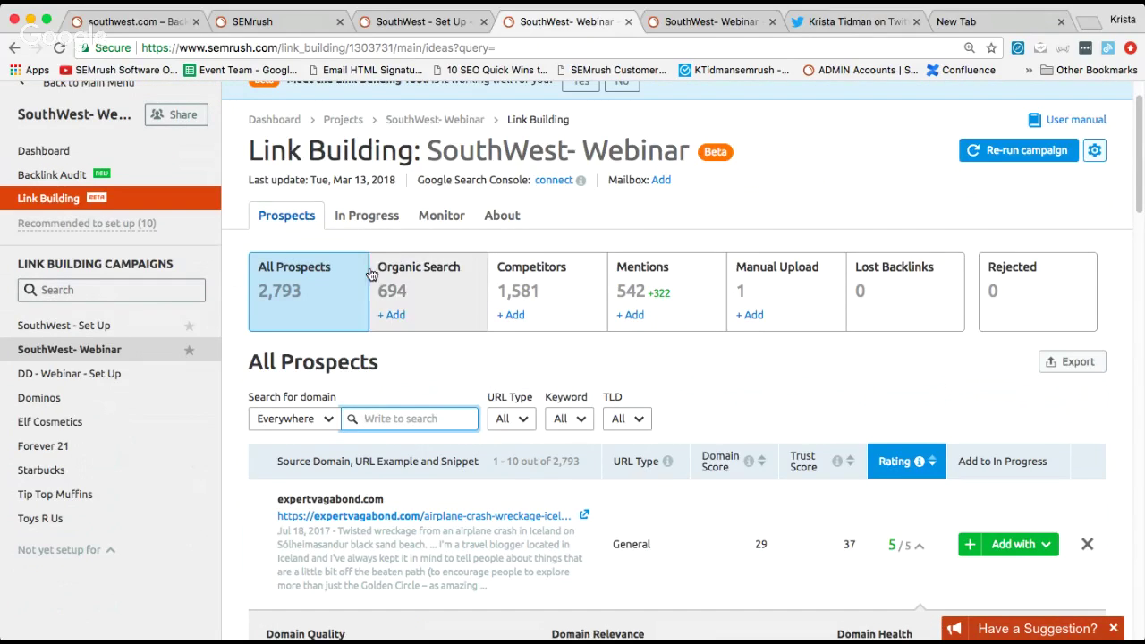
left_click(464, 291)
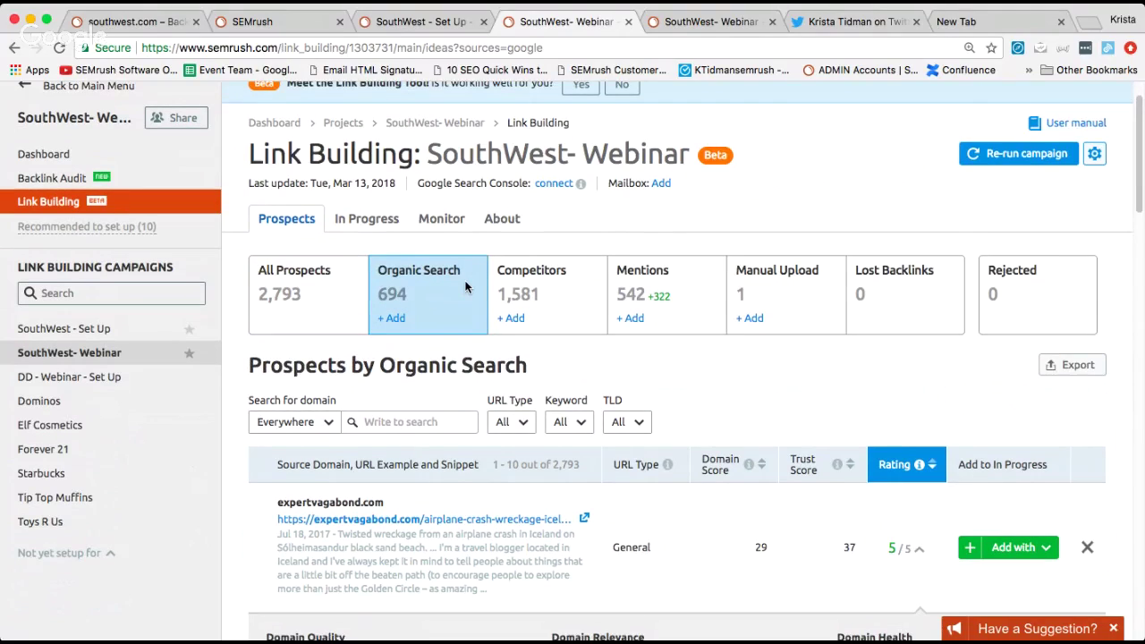
scroll(461, 284, "down", 1)
scroll(459, 282, "down", 3)
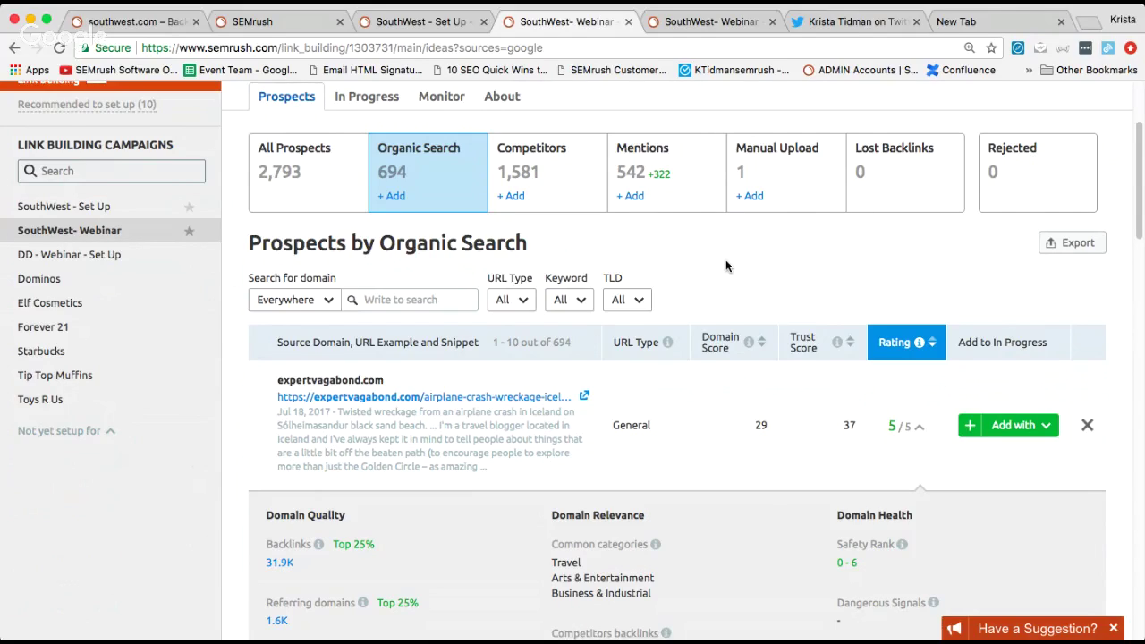
scroll(438, 179, "up", 1)
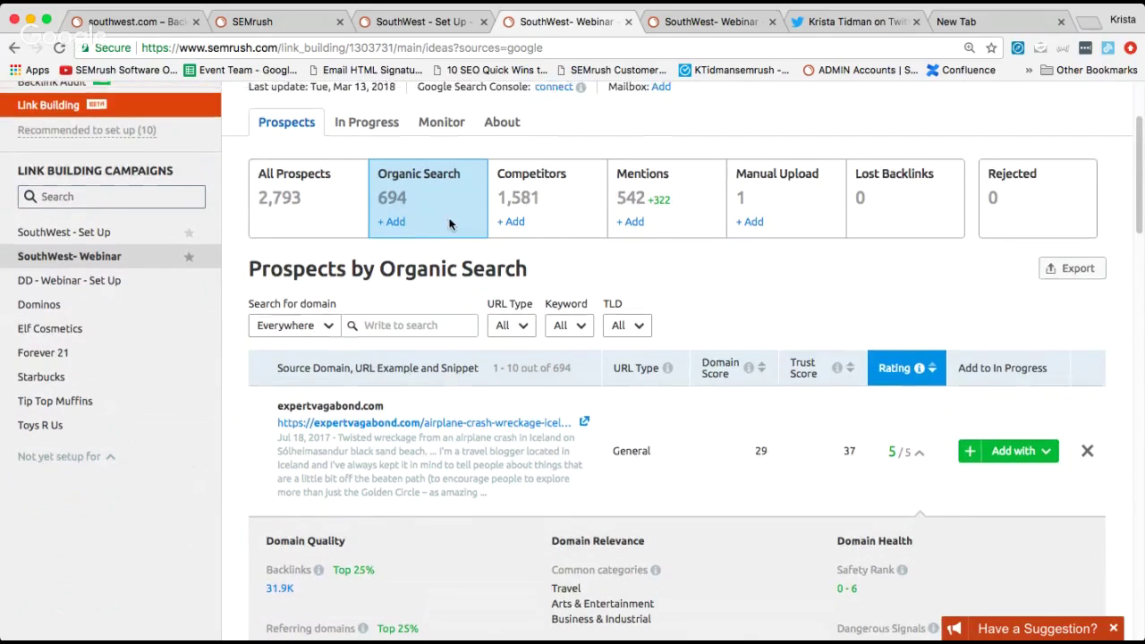
scroll(450, 223, "down", 4)
scroll(525, 274, "up", 5)
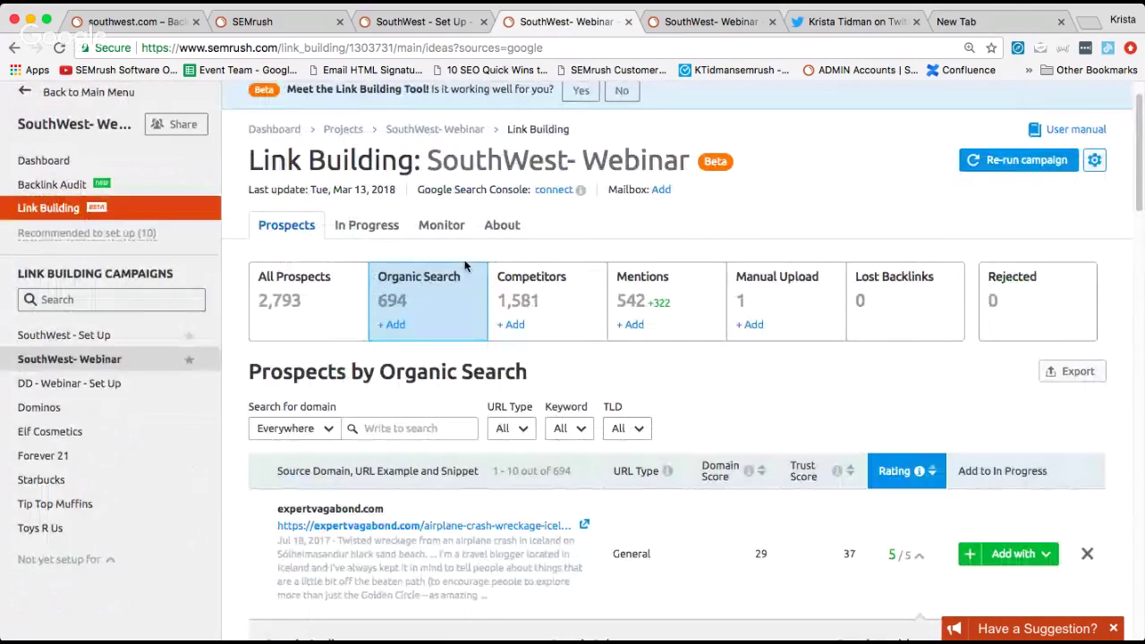
Show the prospects found through Competitors and look over their list
scroll(330, 309, "down", 1)
left_click(537, 291)
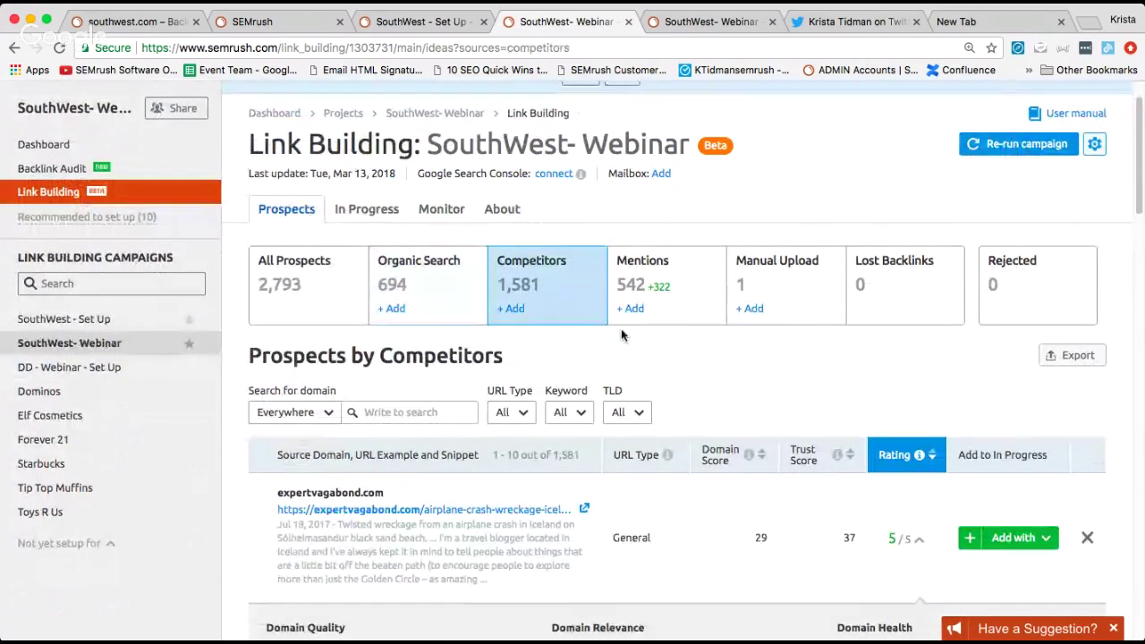
scroll(769, 353, "down", 3)
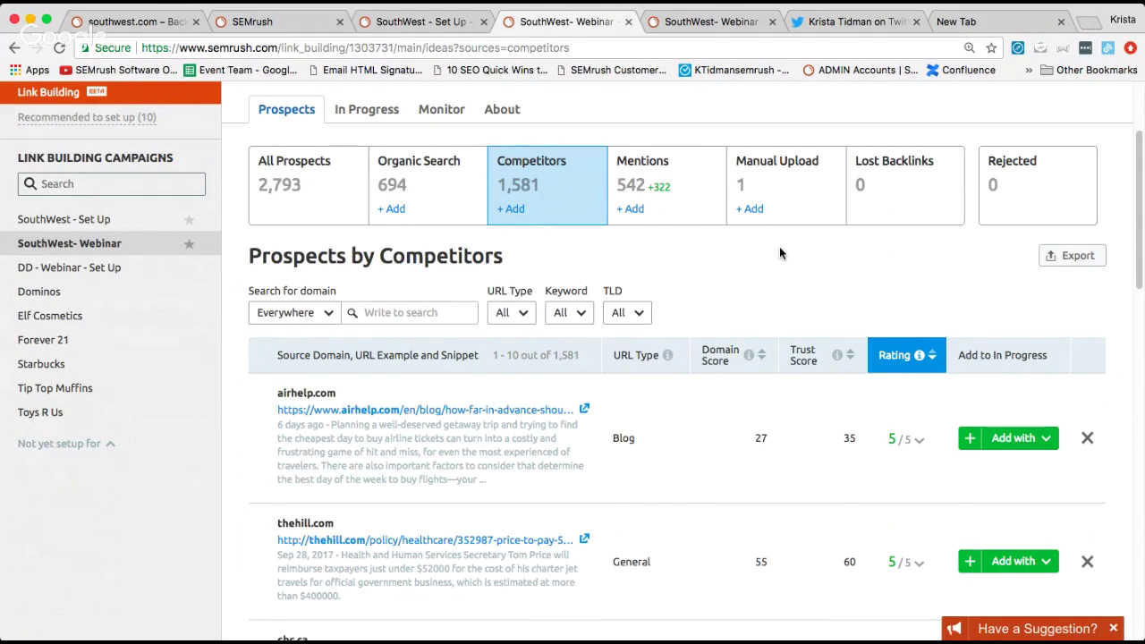
Show the prospects found through Mentions and look over their list
left_click(681, 180)
scroll(775, 254, "down", 2)
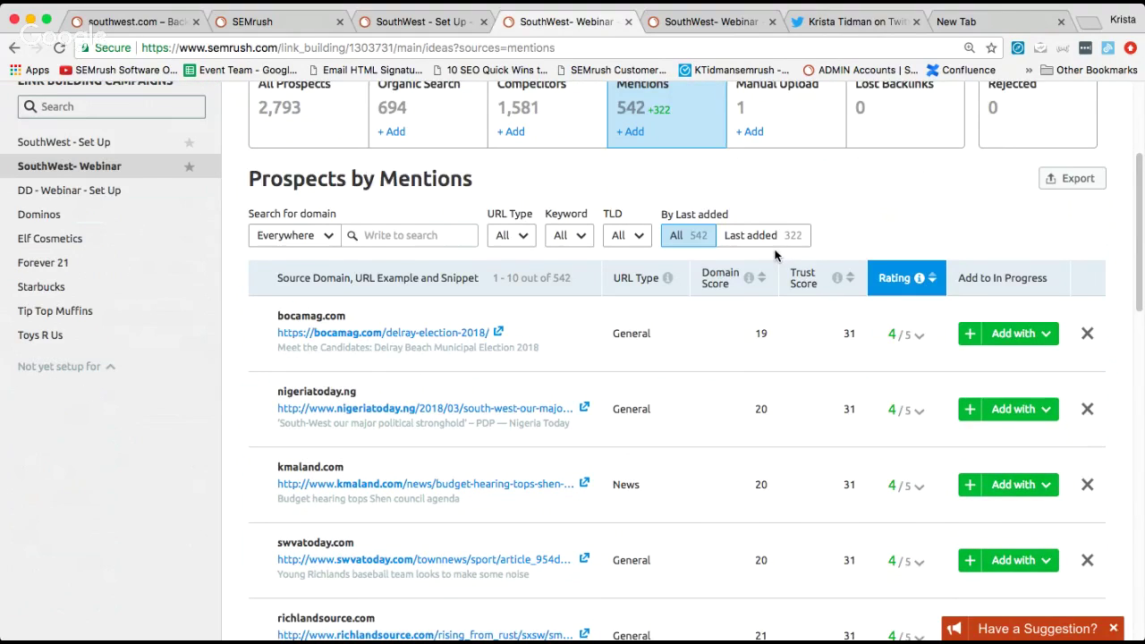
scroll(775, 254, "up", 3)
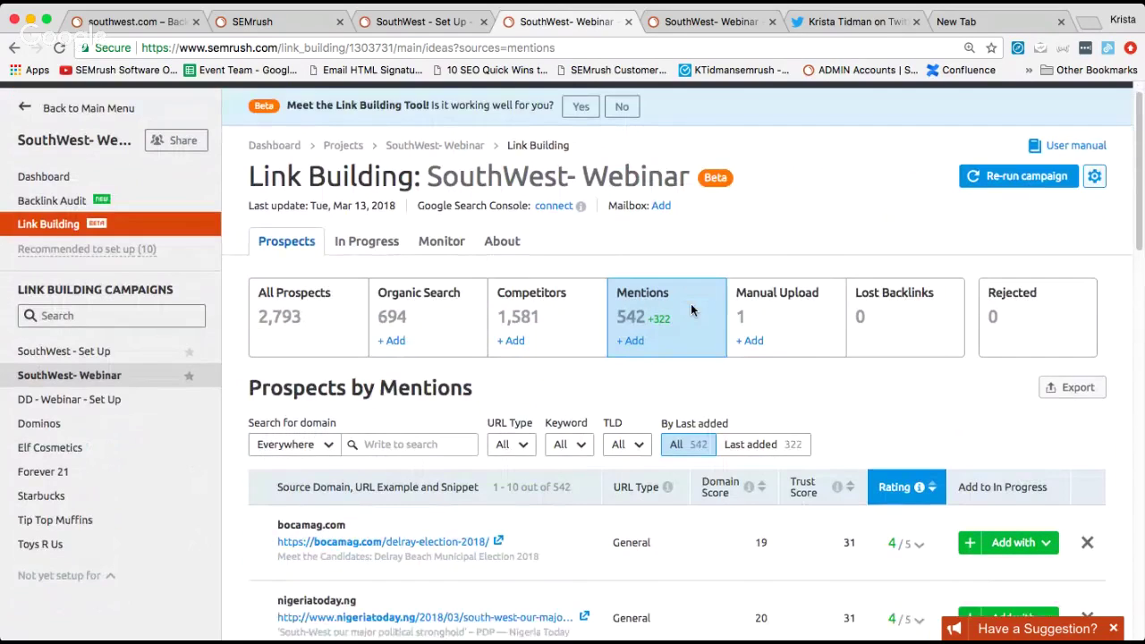
Enter "southwest airlines" and "southwest air" as keywords for a new Mentions prospect search, and close the dialog without running it
left_click(631, 341)
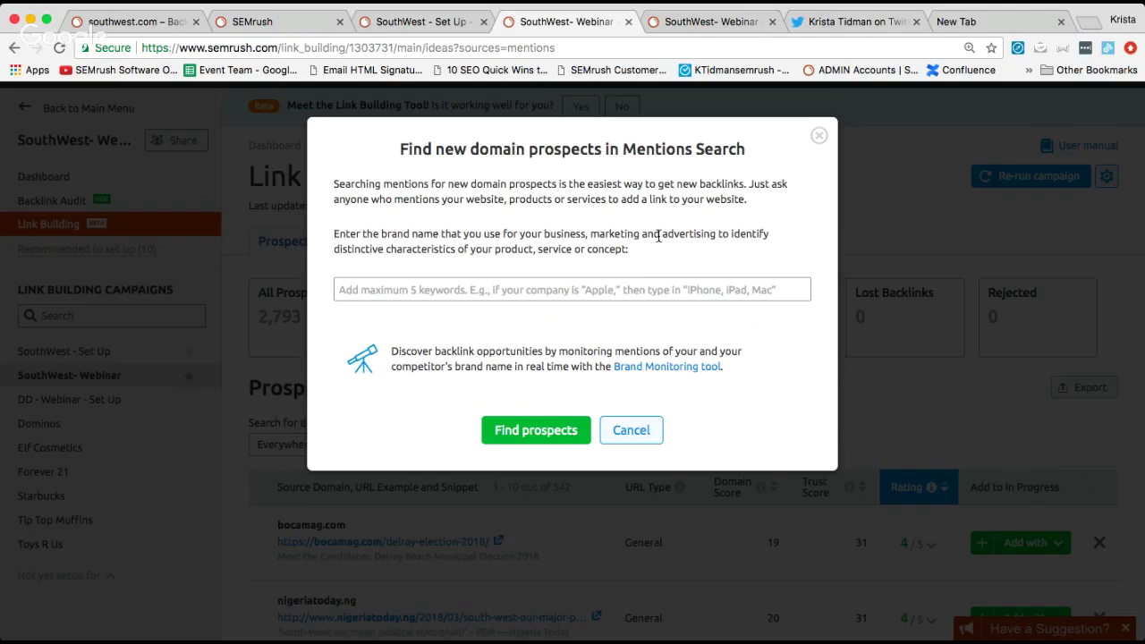
left_click(563, 287)
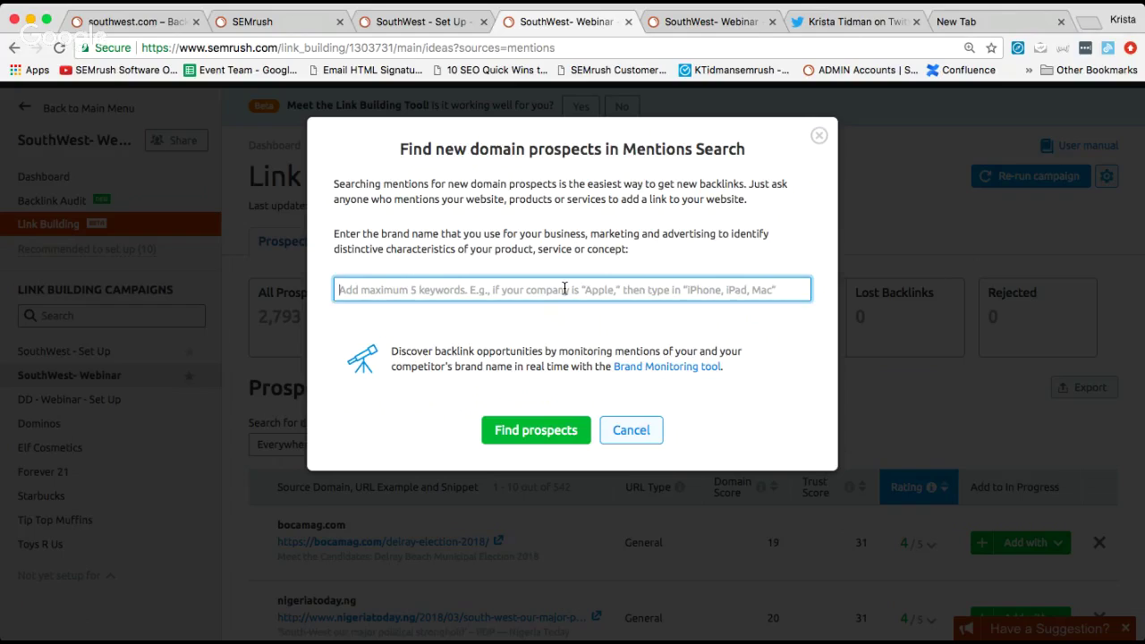
type("southwe")
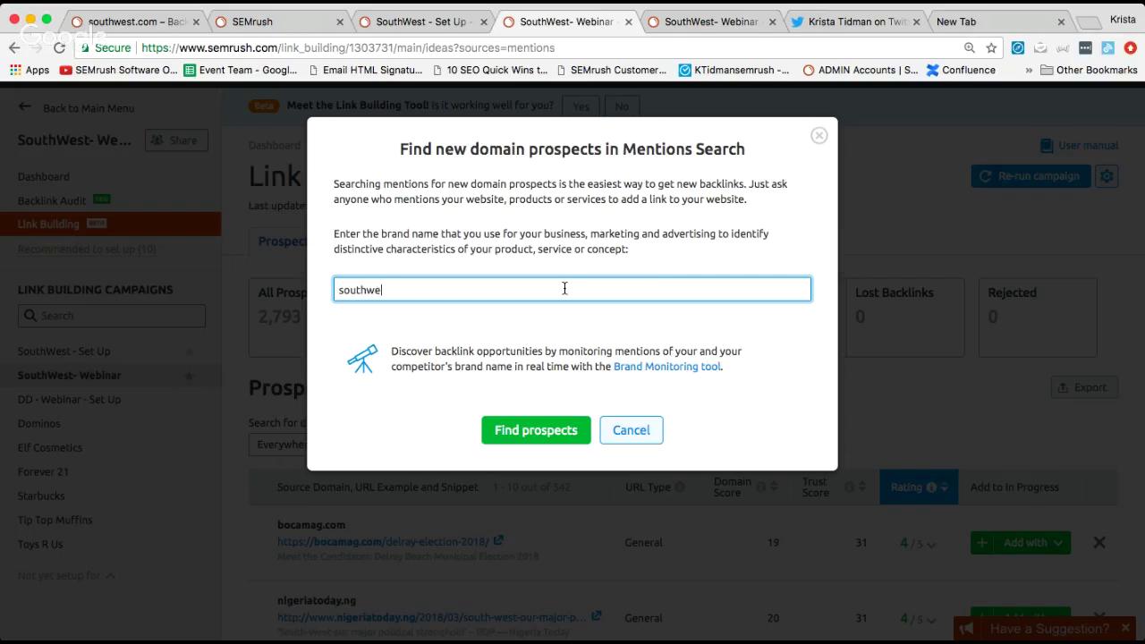
type("st airlines")
key("Return")
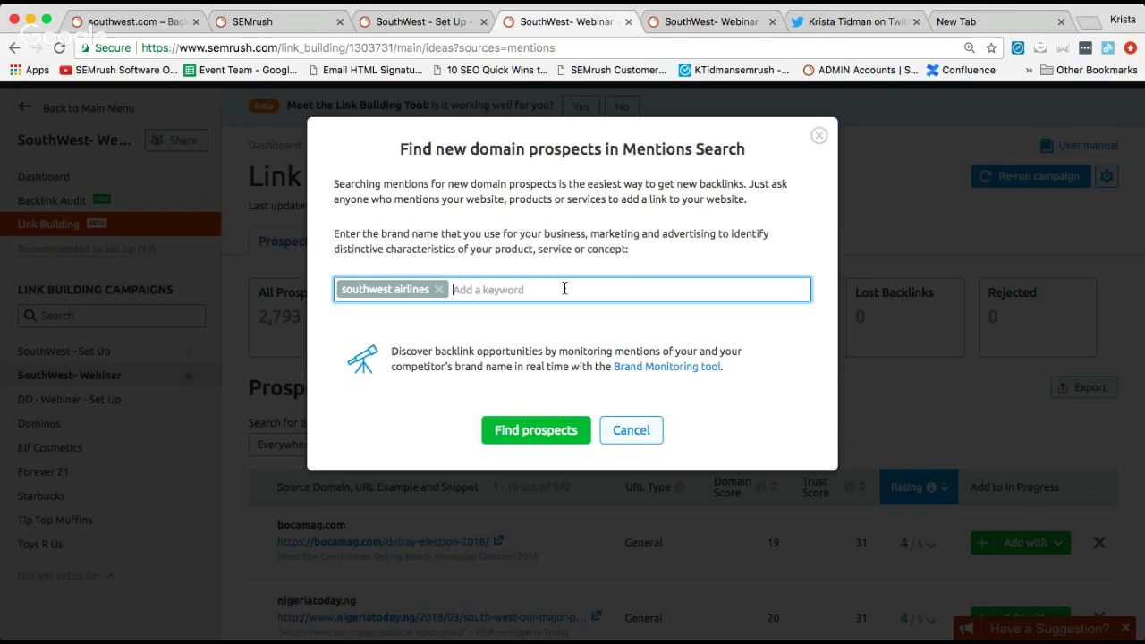
type("southwest air")
key("Return")
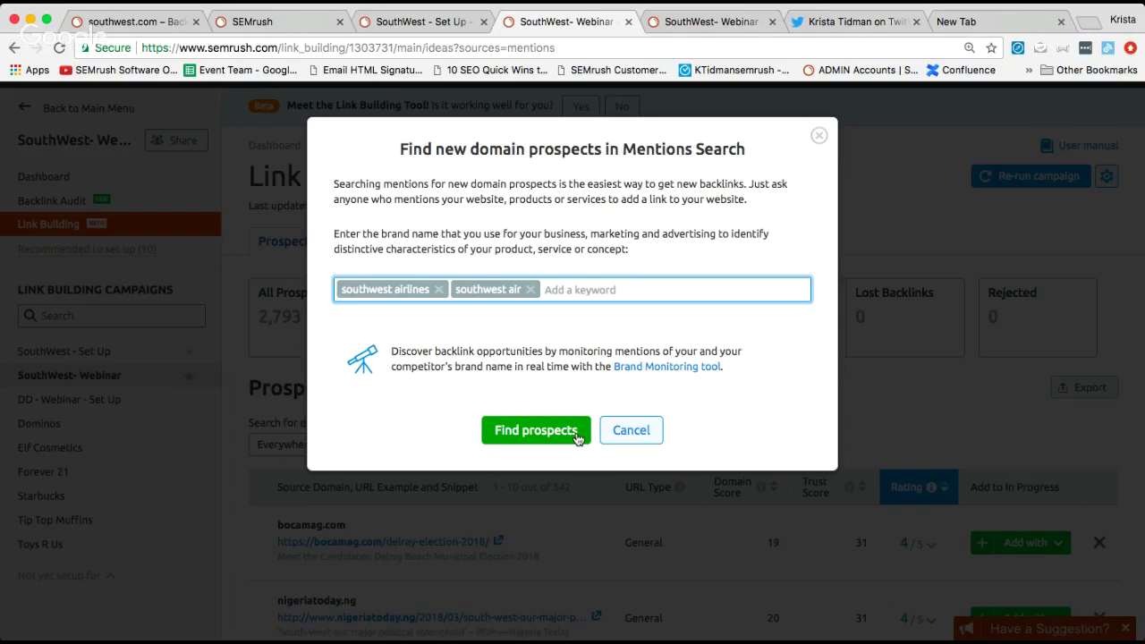
left_click(816, 137)
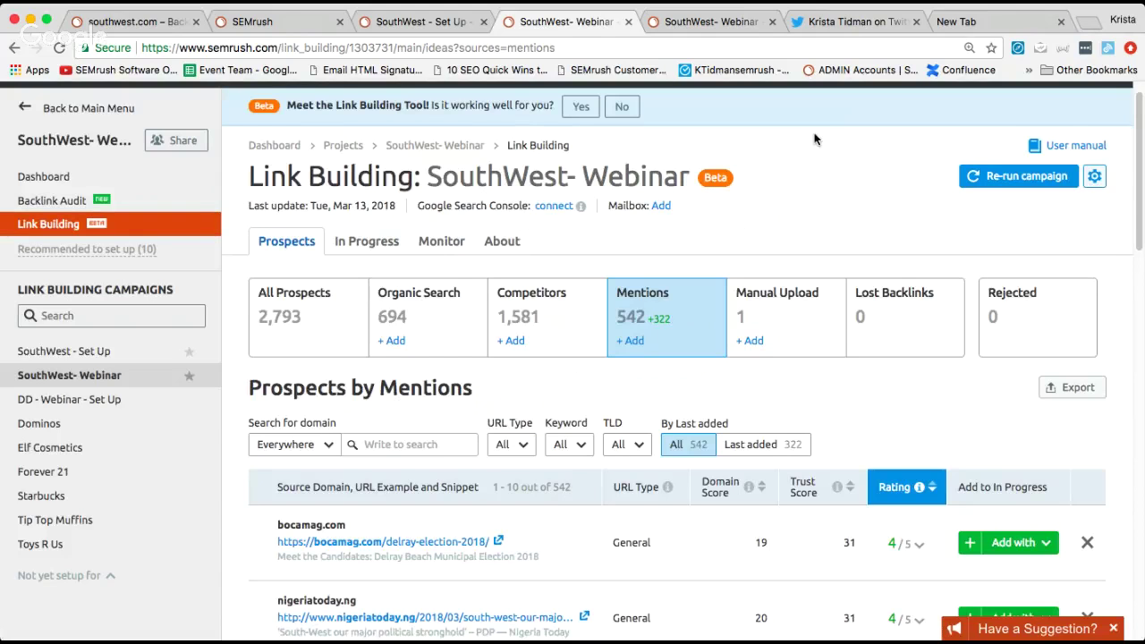
Look over the Mentions prospects, view the bocamag.com article page, and return to the prospects list
scroll(875, 183, "down", 3)
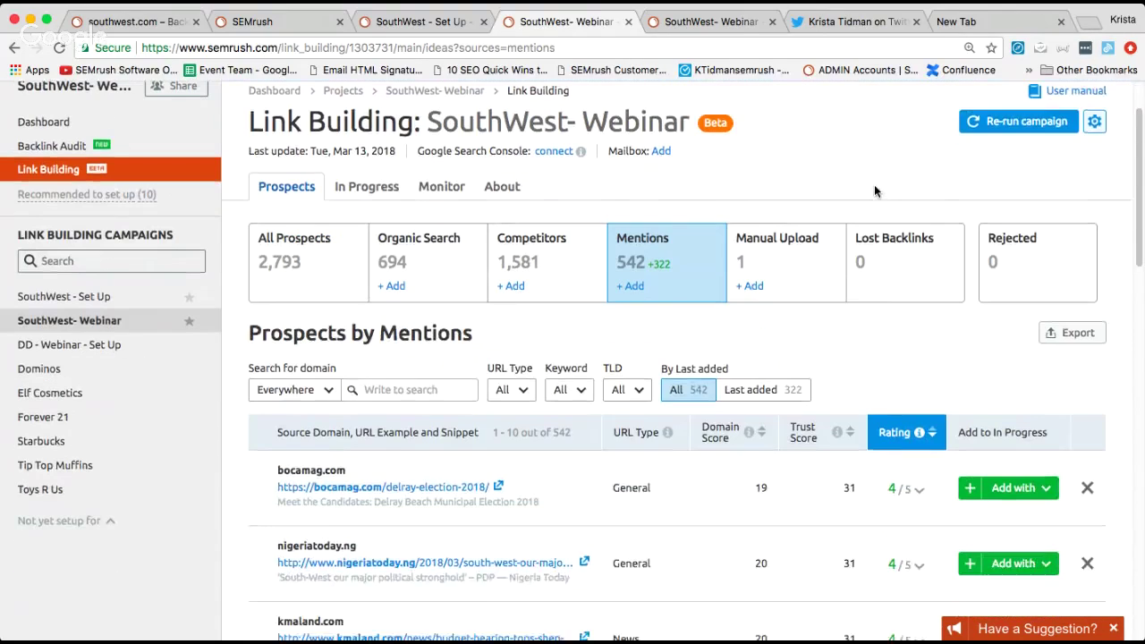
scroll(876, 194, "down", 1)
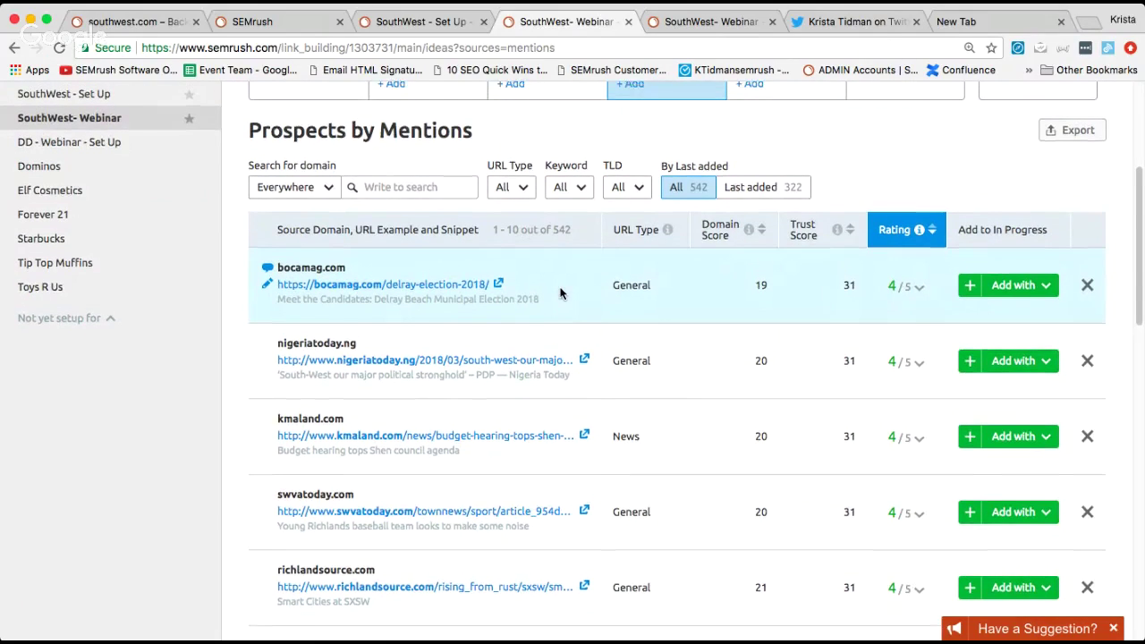
scroll(483, 268, "down", 2)
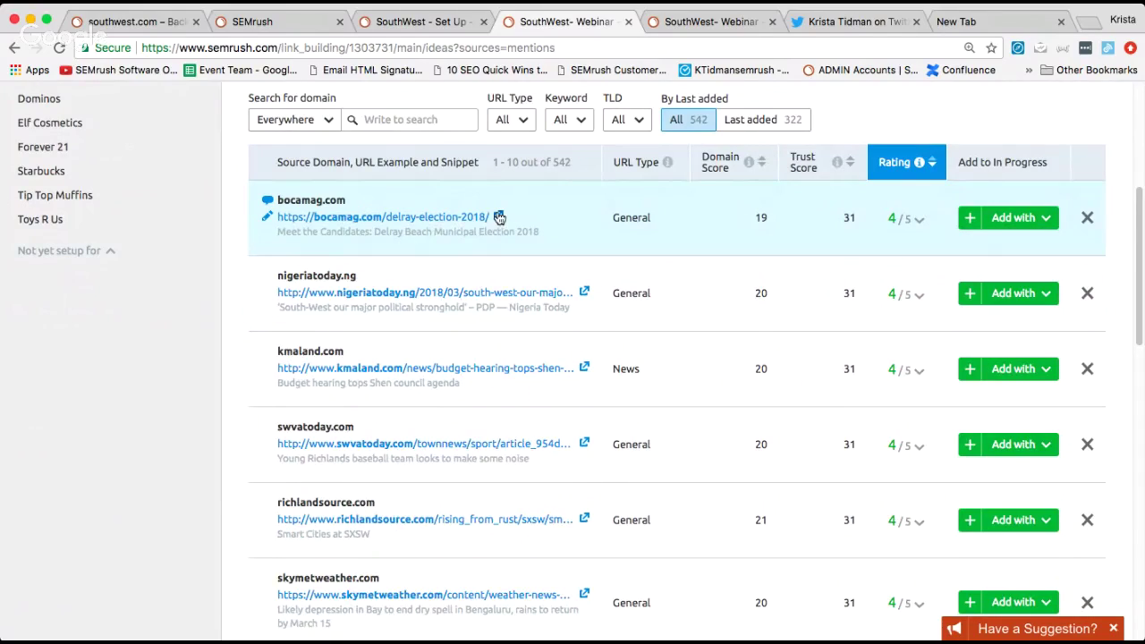
left_click(499, 218)
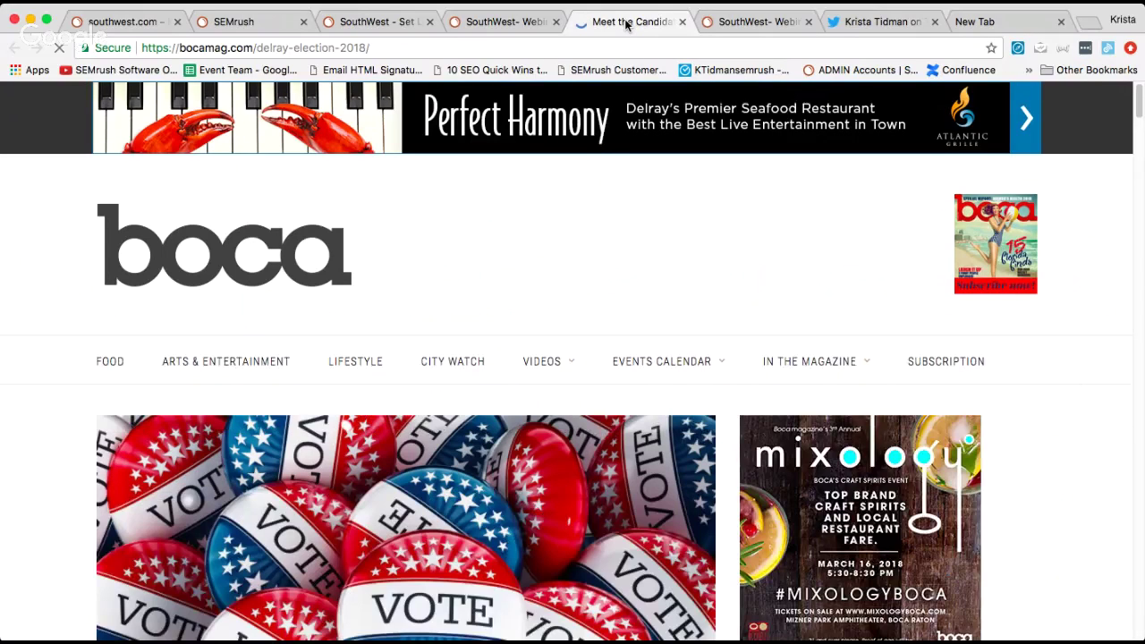
left_click(519, 26)
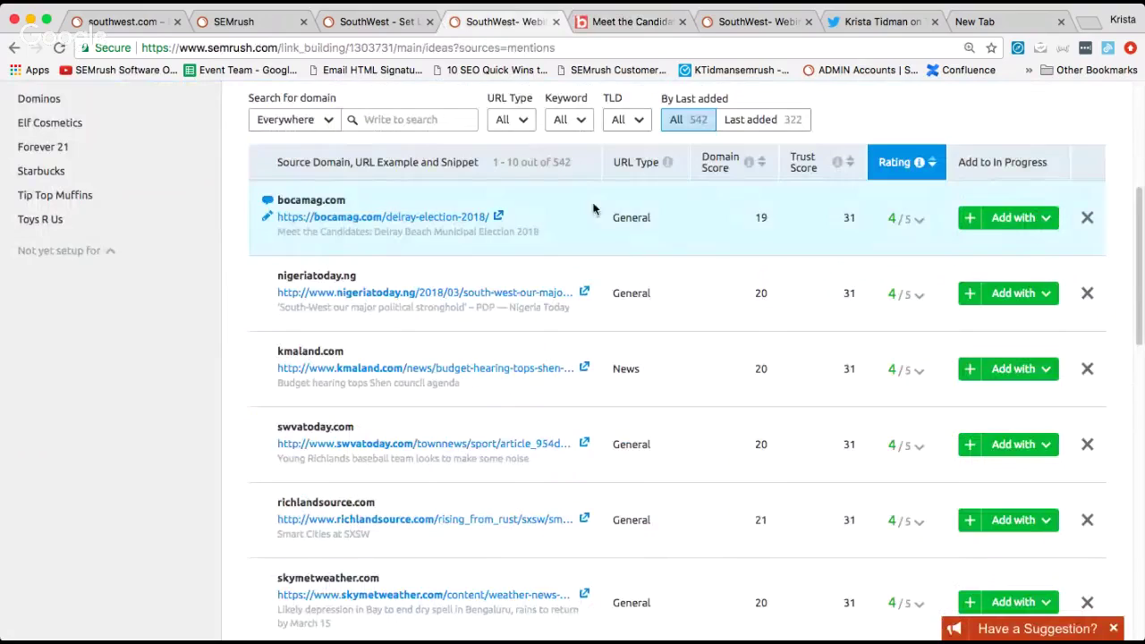
Add the bocamag.com prospect to In Progress with the Product review outreach strategy
left_click(1027, 224)
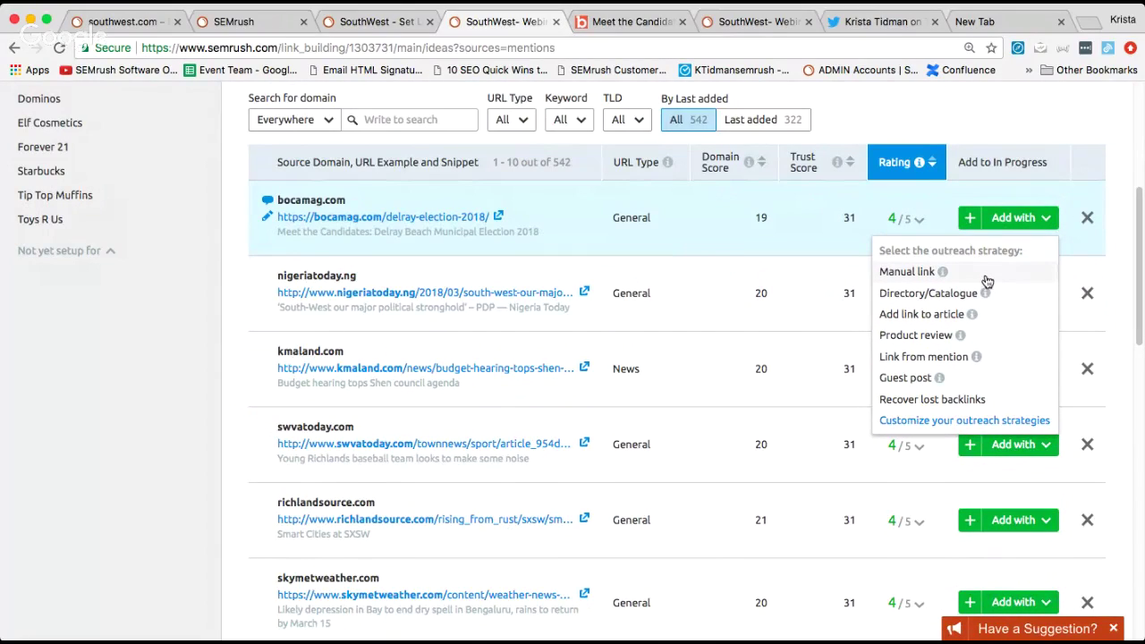
left_click(969, 121)
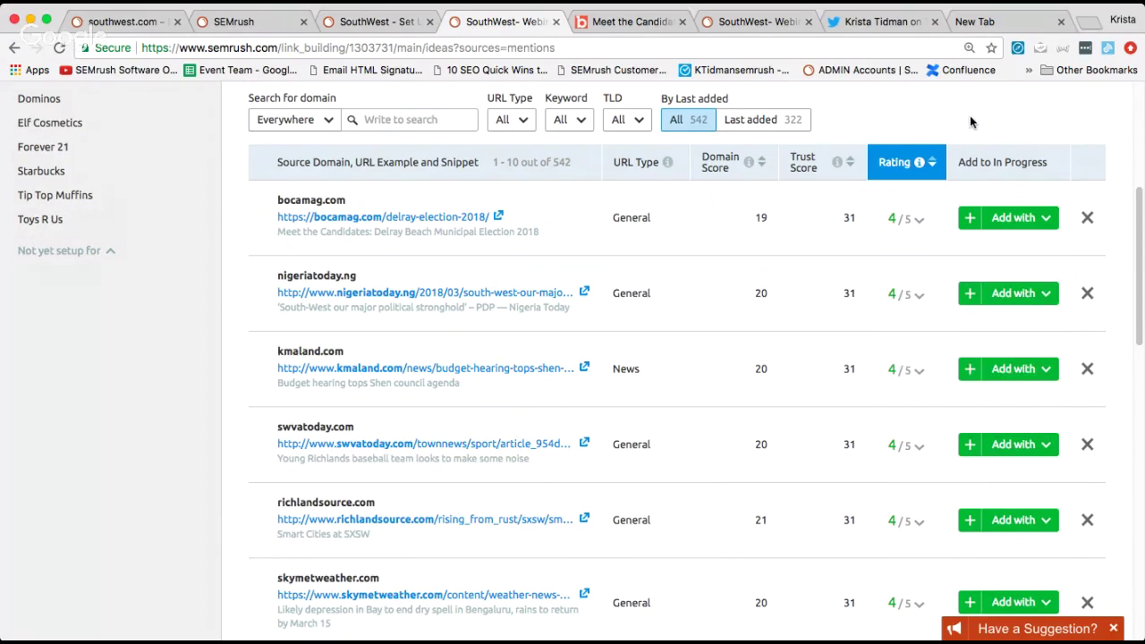
left_click(1013, 220)
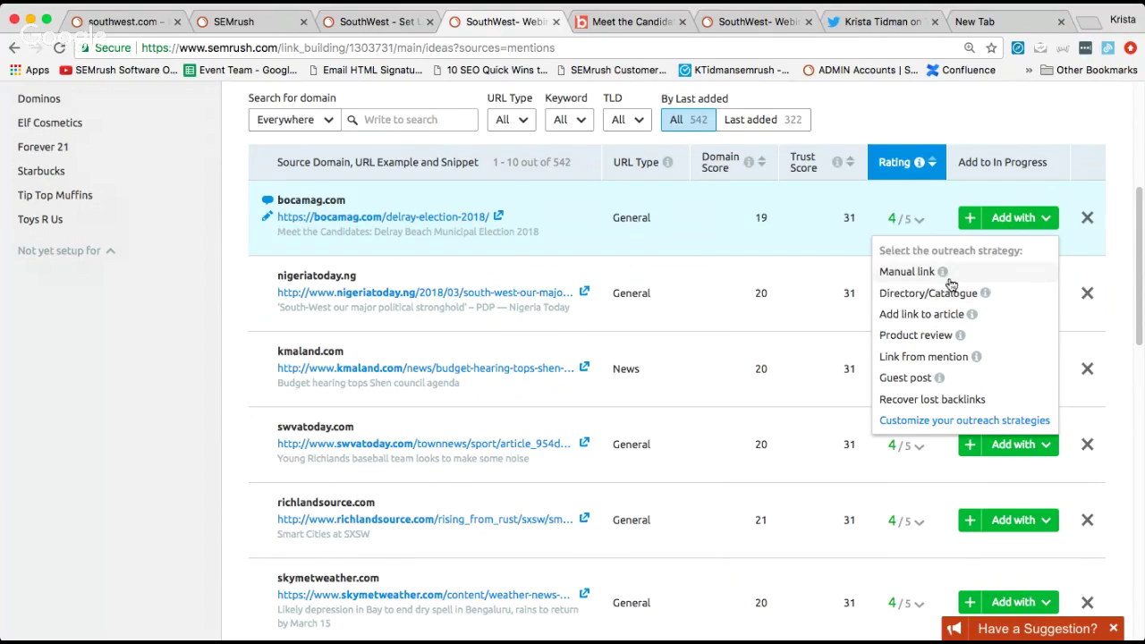
left_click(953, 335)
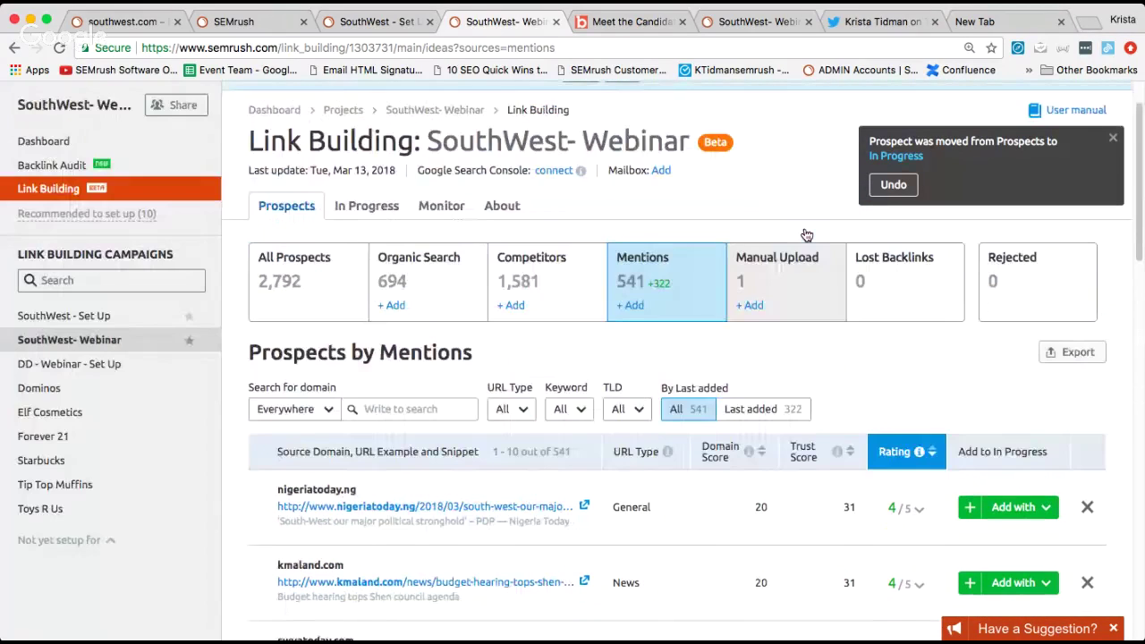
Show the Manual Upload prospects, submit youtube.com for analysis as a new domain, and close the dialog without adding it to the prospects
left_click(803, 231)
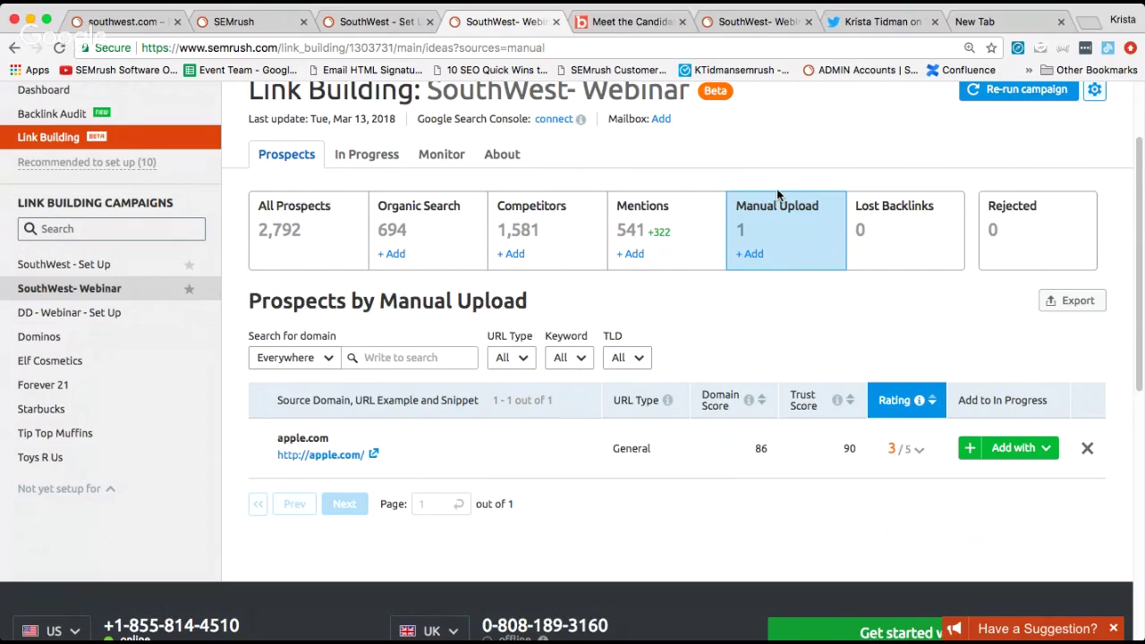
left_click(759, 255)
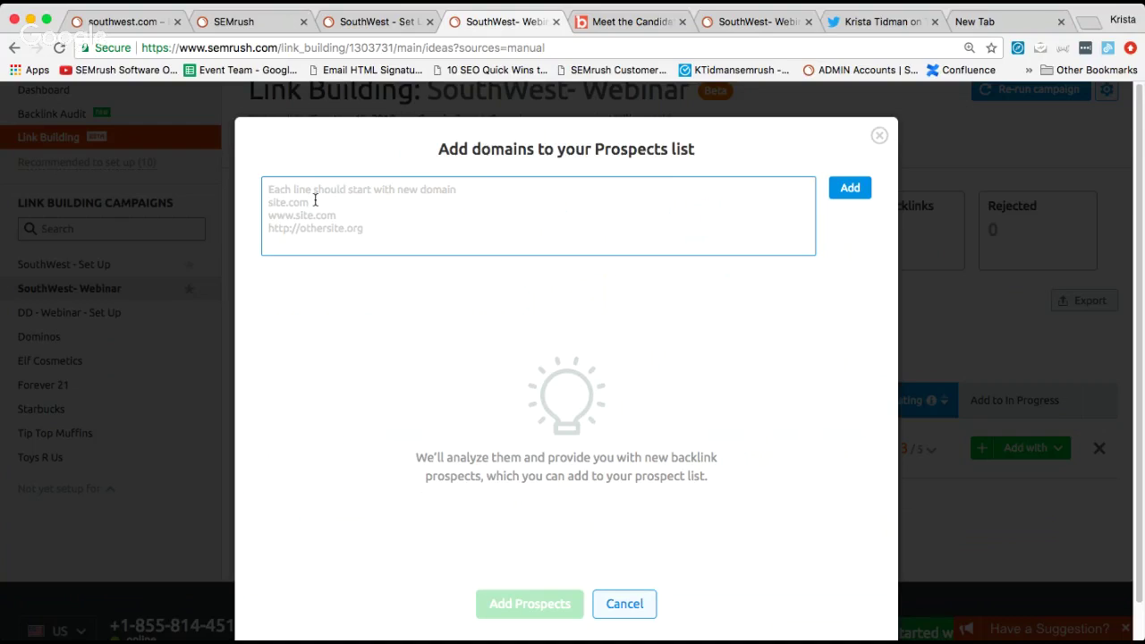
type("youtube.com")
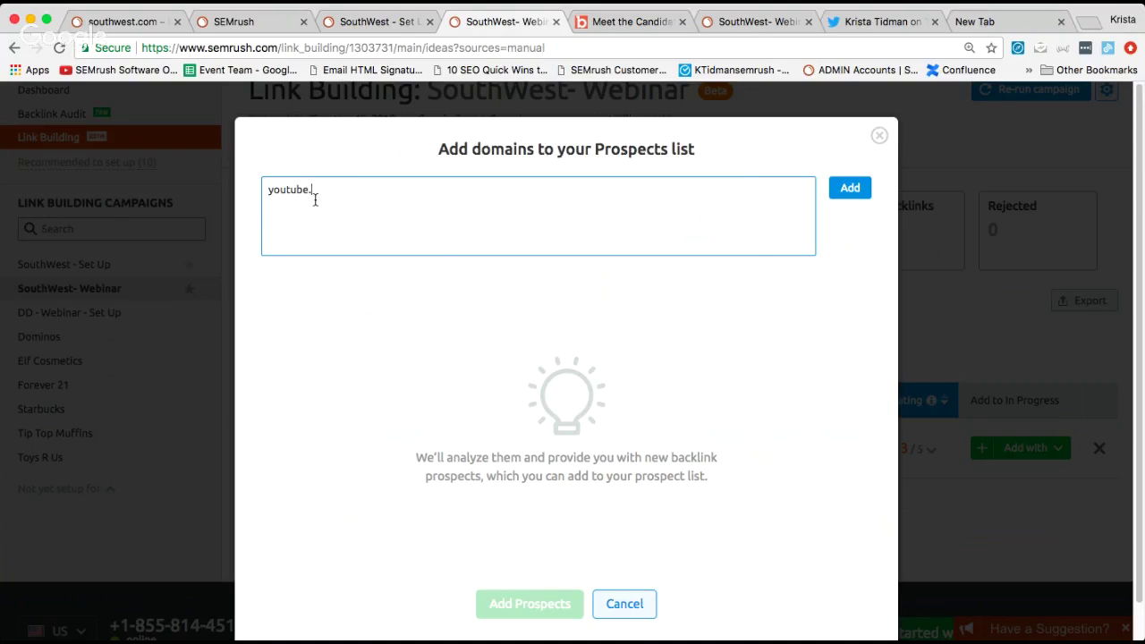
left_click(855, 198)
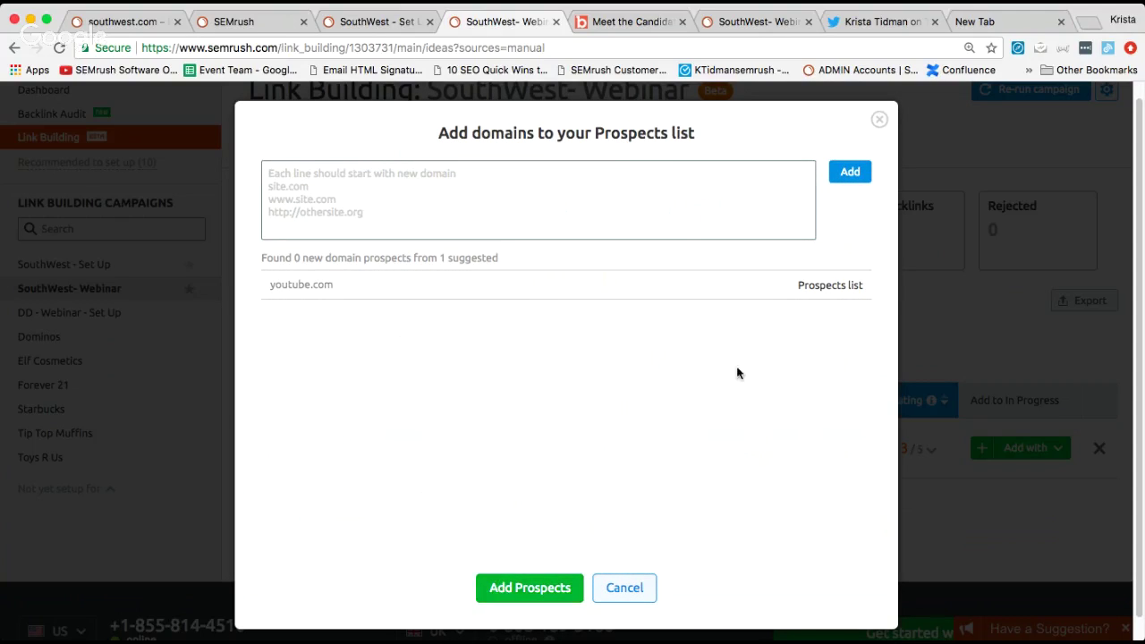
left_click(879, 120)
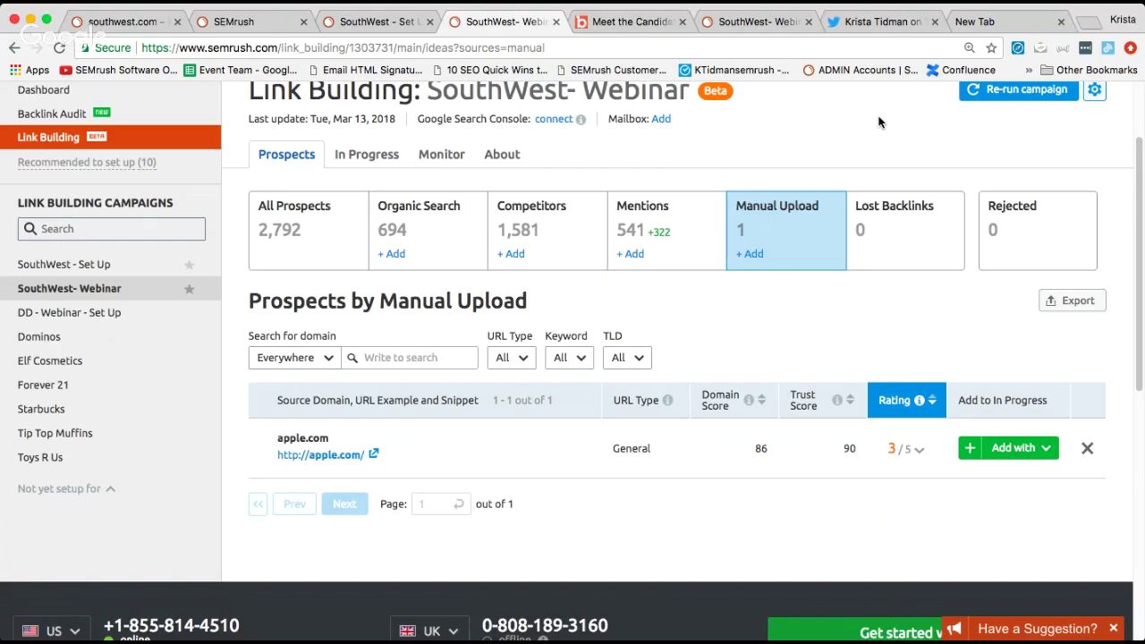
View the outreach strategies available for the manually uploaded apple.com prospect
left_click(1035, 448)
scroll(920, 536, "up", 1)
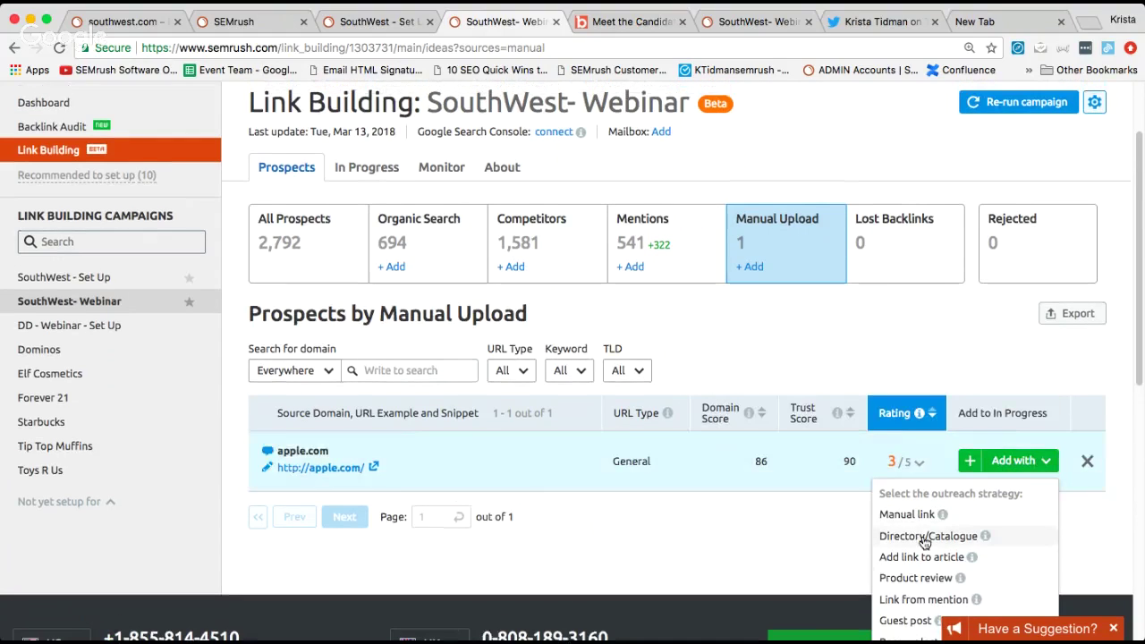
scroll(939, 533, "down", 1)
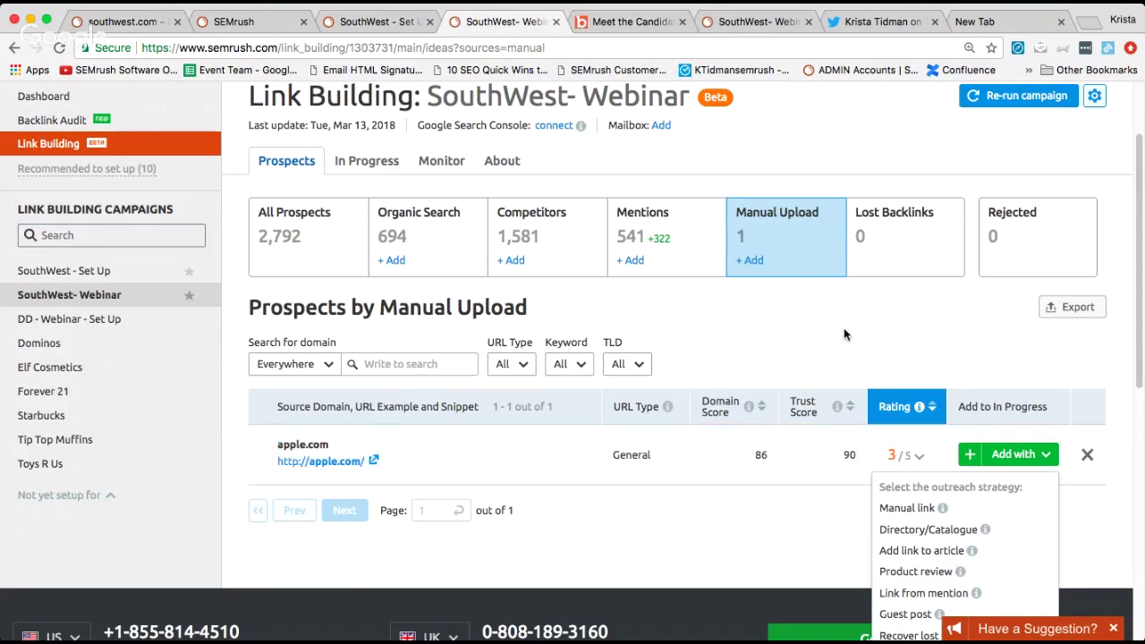
scroll(836, 334, "up", 1)
Show the campaign's In Progress prospects and examine the bocamag.com contact options and domain details
left_click(365, 185)
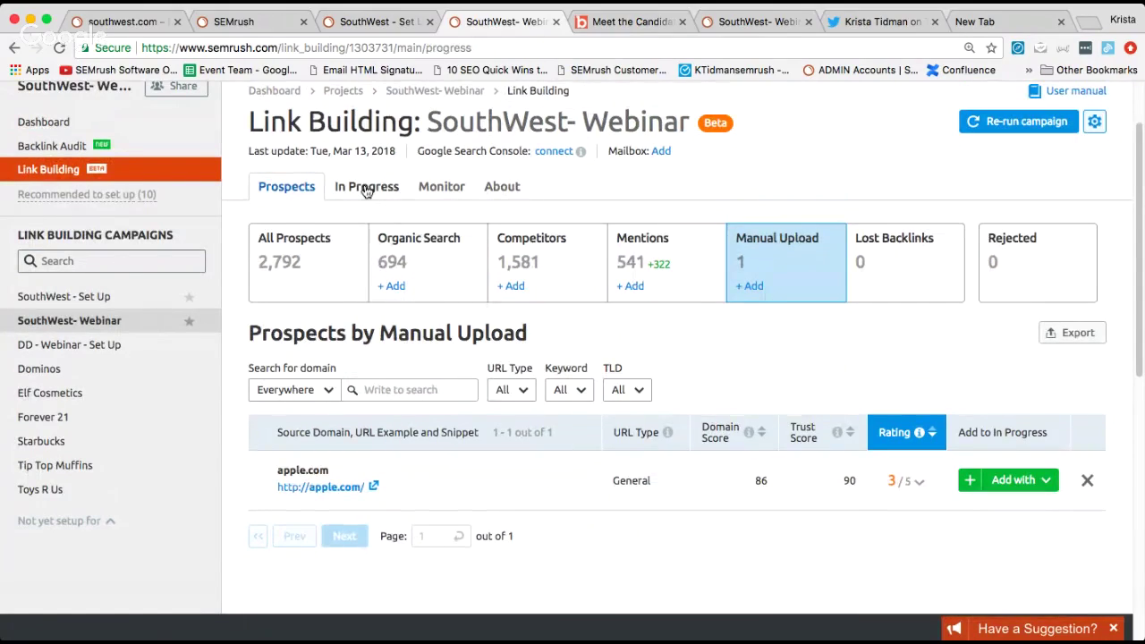
scroll(619, 206, "down", 1)
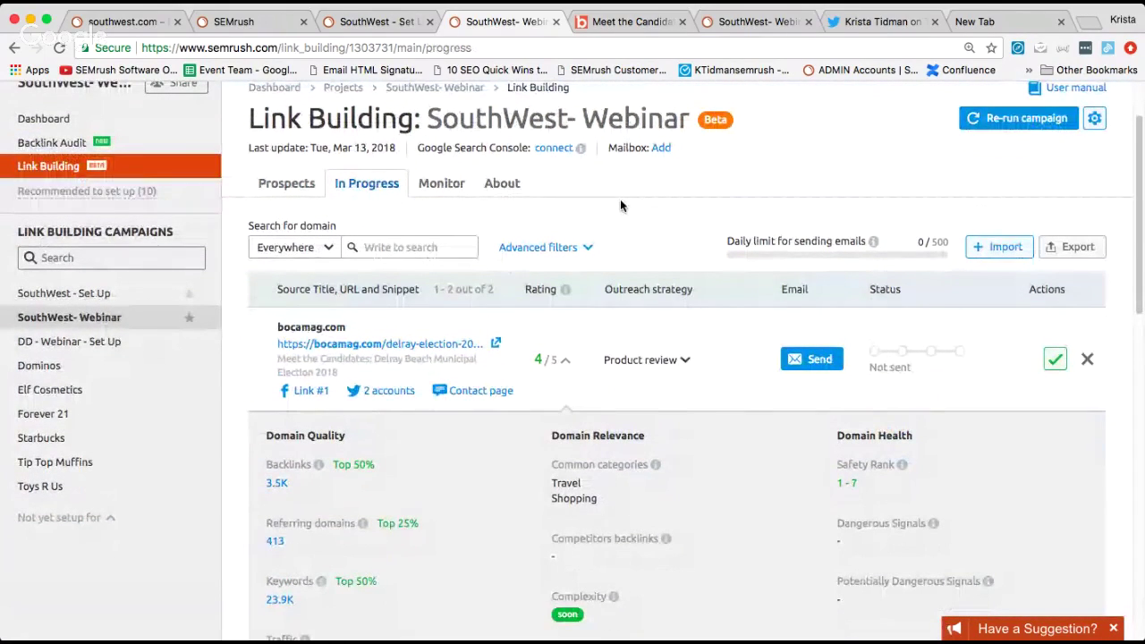
left_click(297, 192)
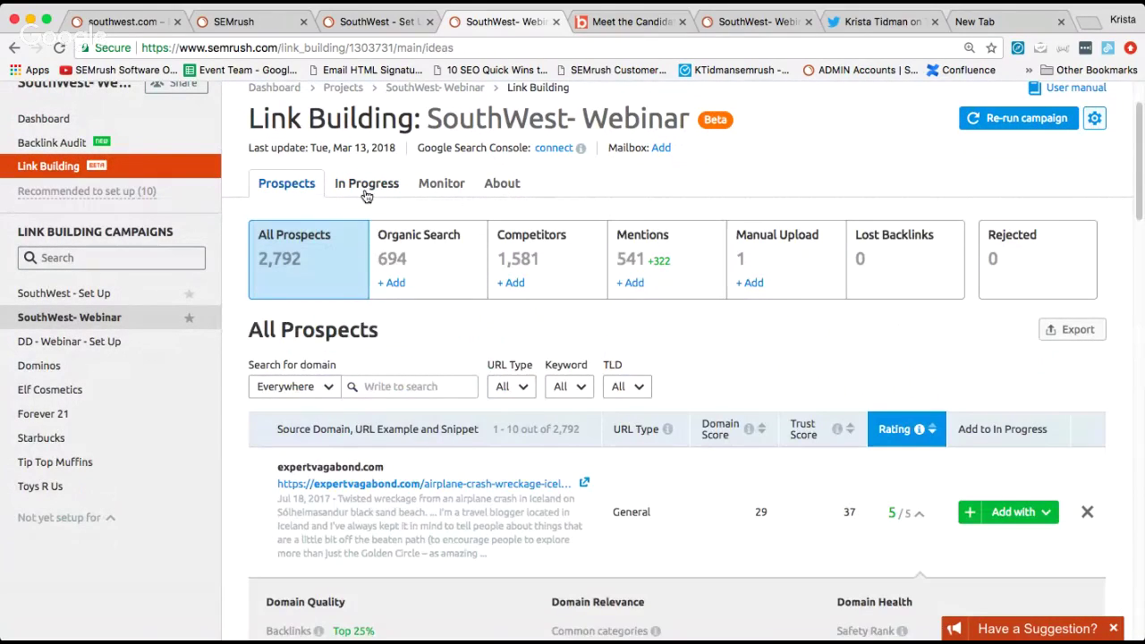
left_click(366, 196)
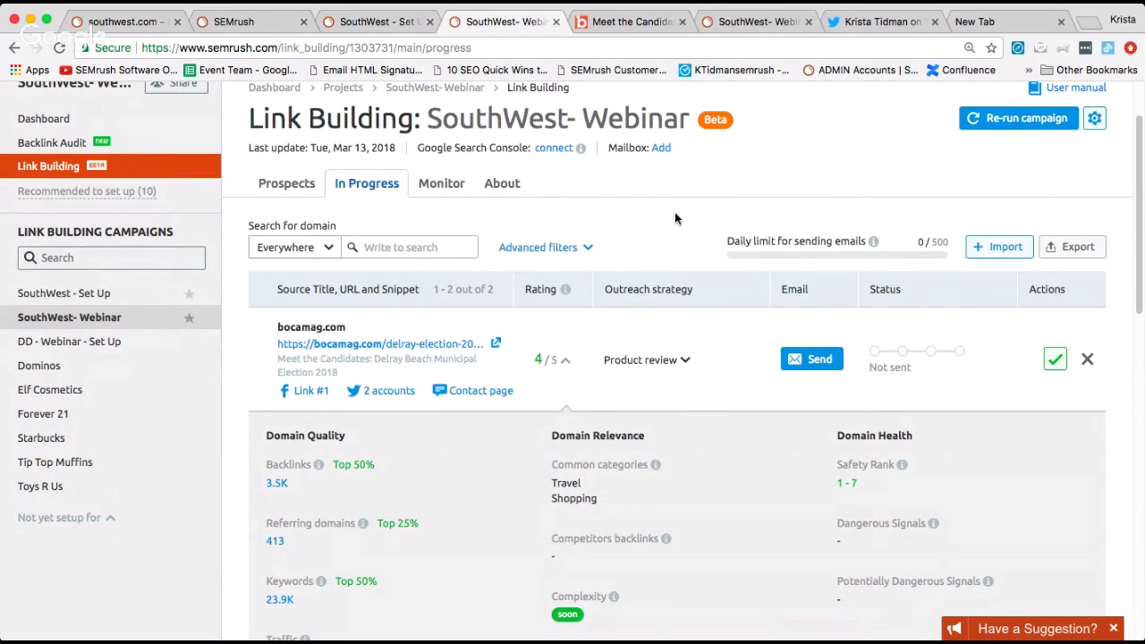
scroll(675, 218, "down", 2)
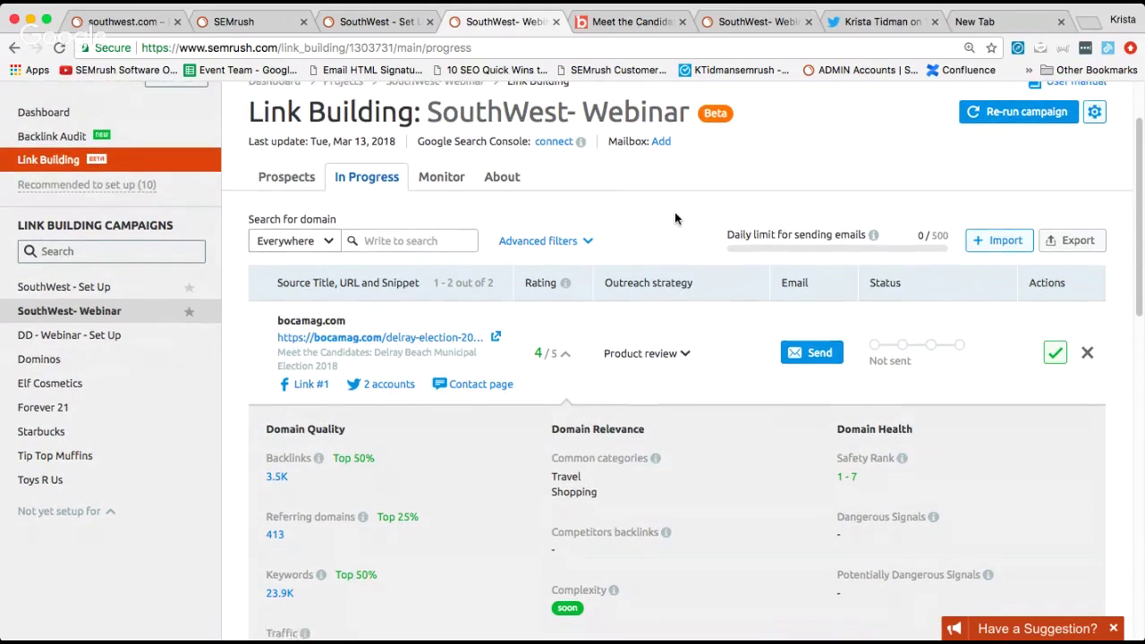
scroll(675, 218, "down", 4)
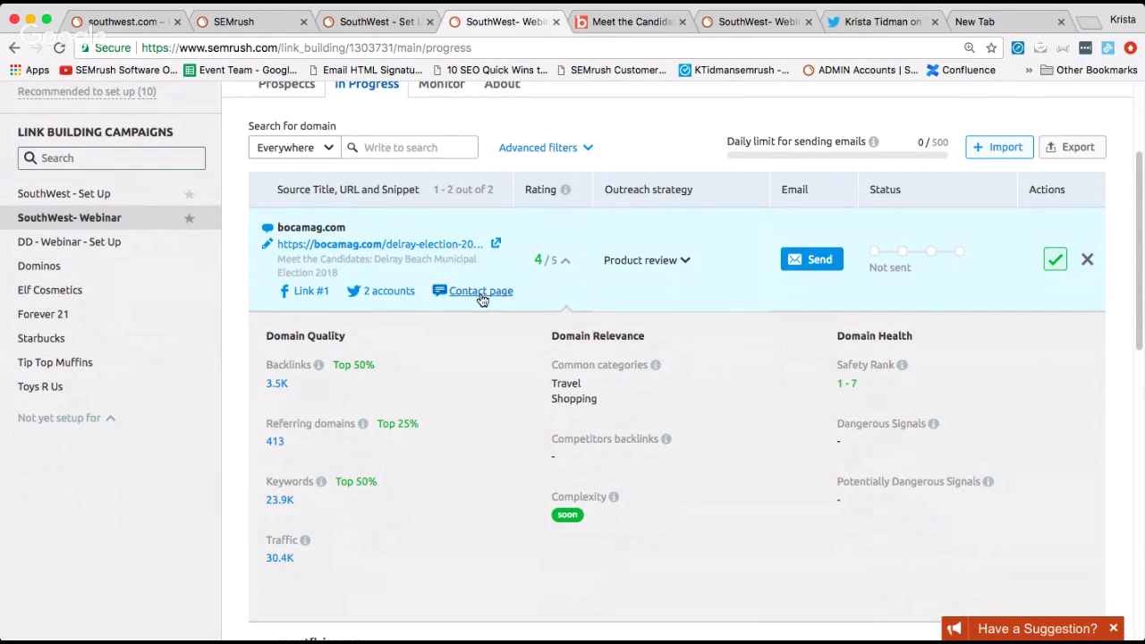
Open the outreach email for bocamag.com and review its recipients, subject and template message
scroll(486, 295, "up", 1)
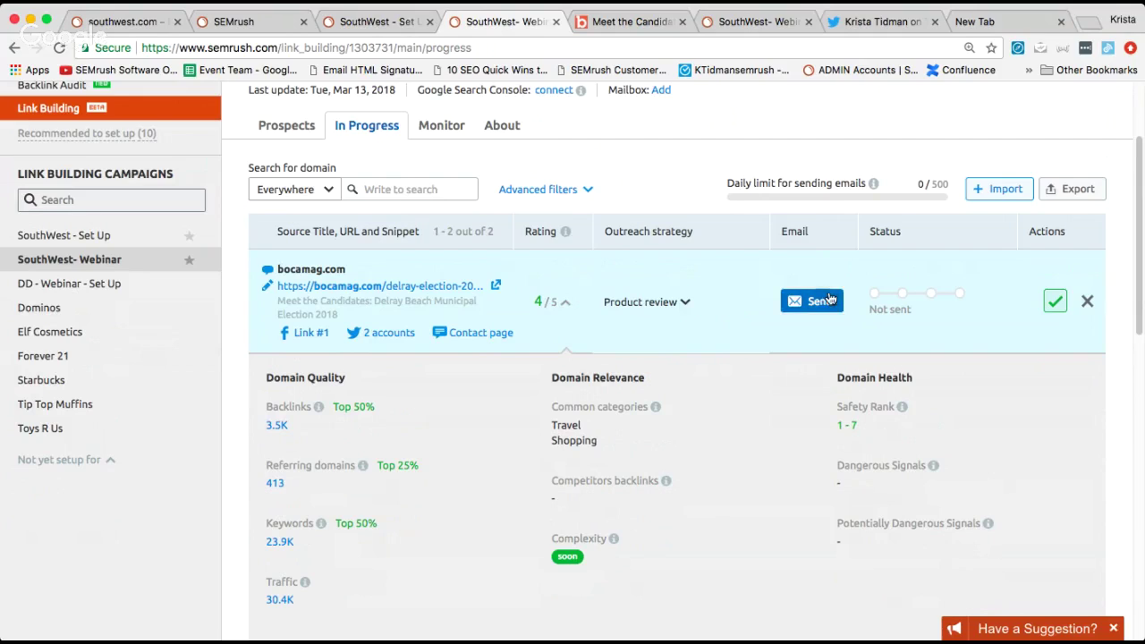
scroll(774, 242, "up", 2)
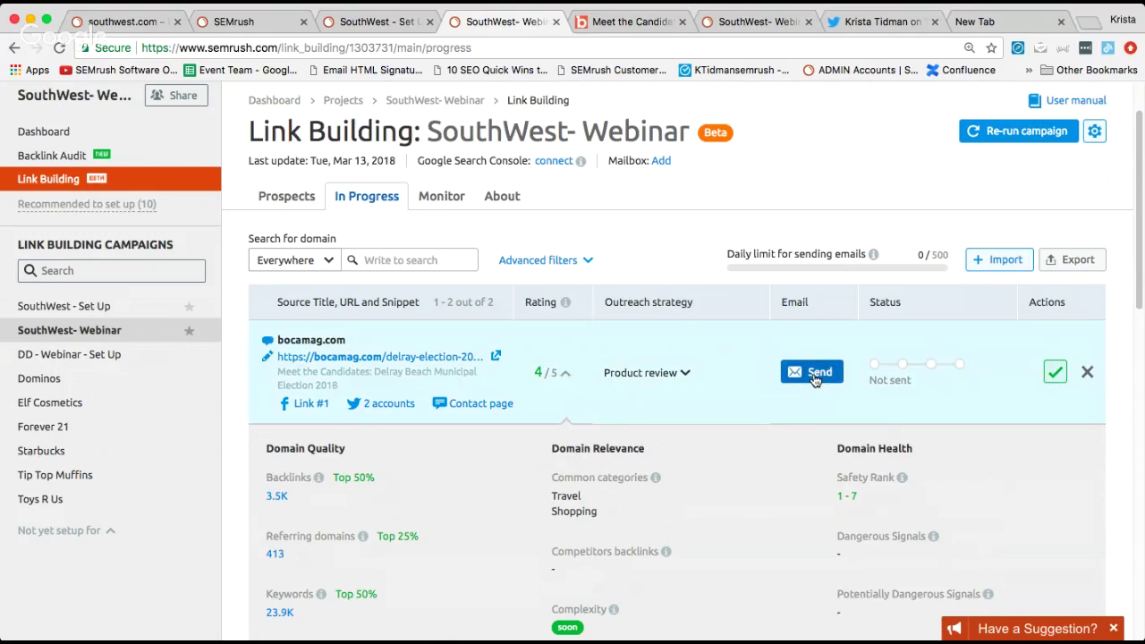
left_click(815, 372)
scroll(808, 373, "up", 1)
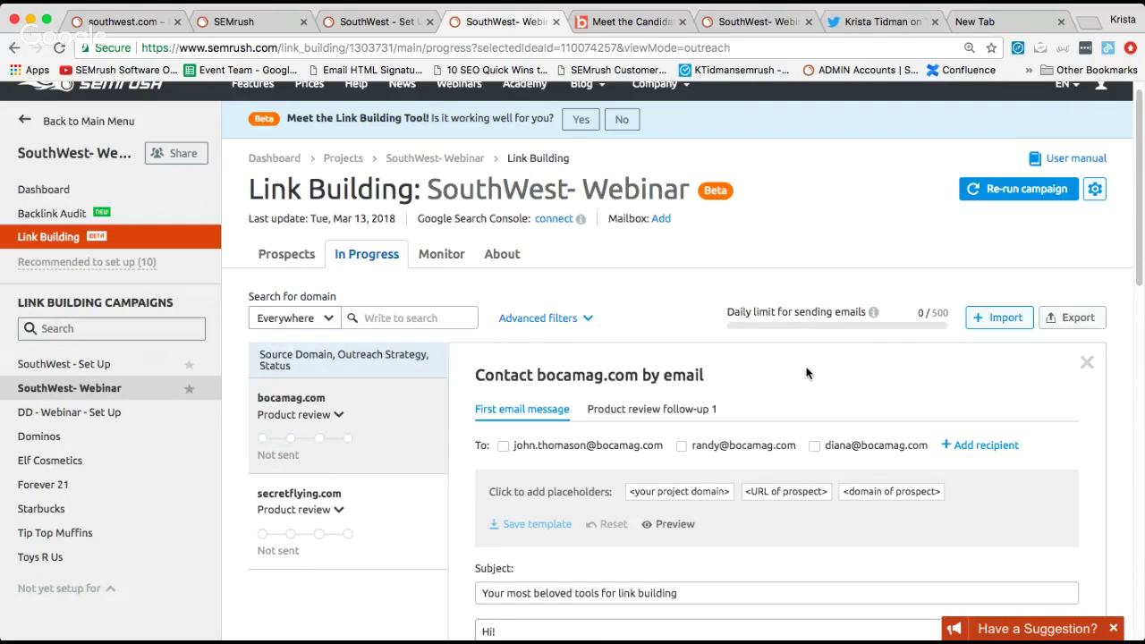
scroll(805, 373, "down", 3)
scroll(724, 268, "down", 3)
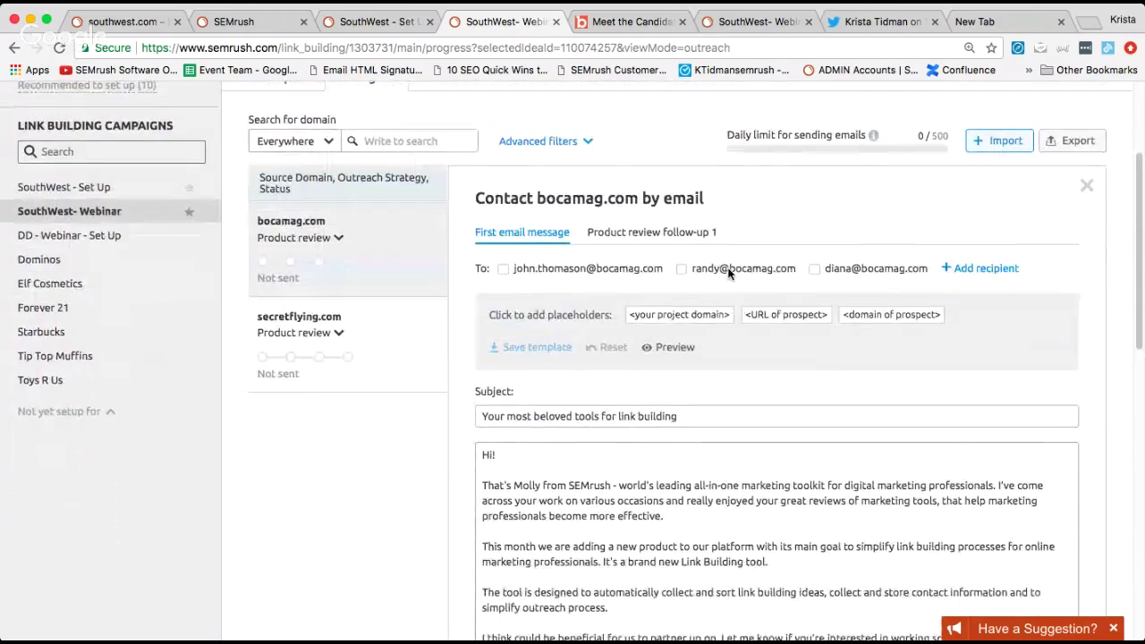
scroll(730, 275, "down", 1)
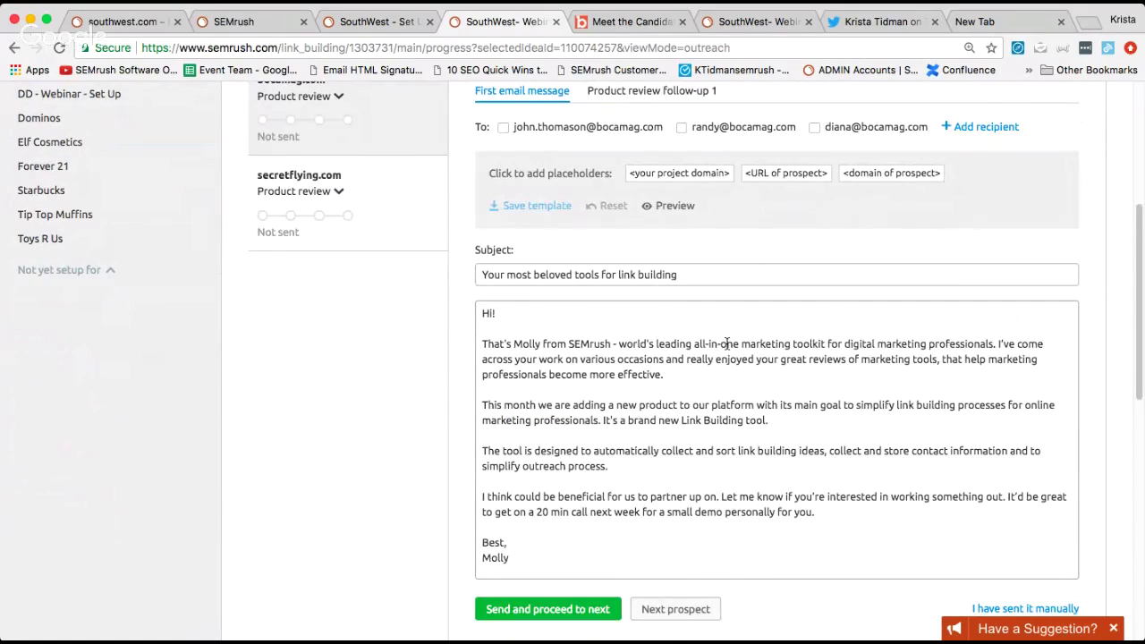
double_click(527, 344)
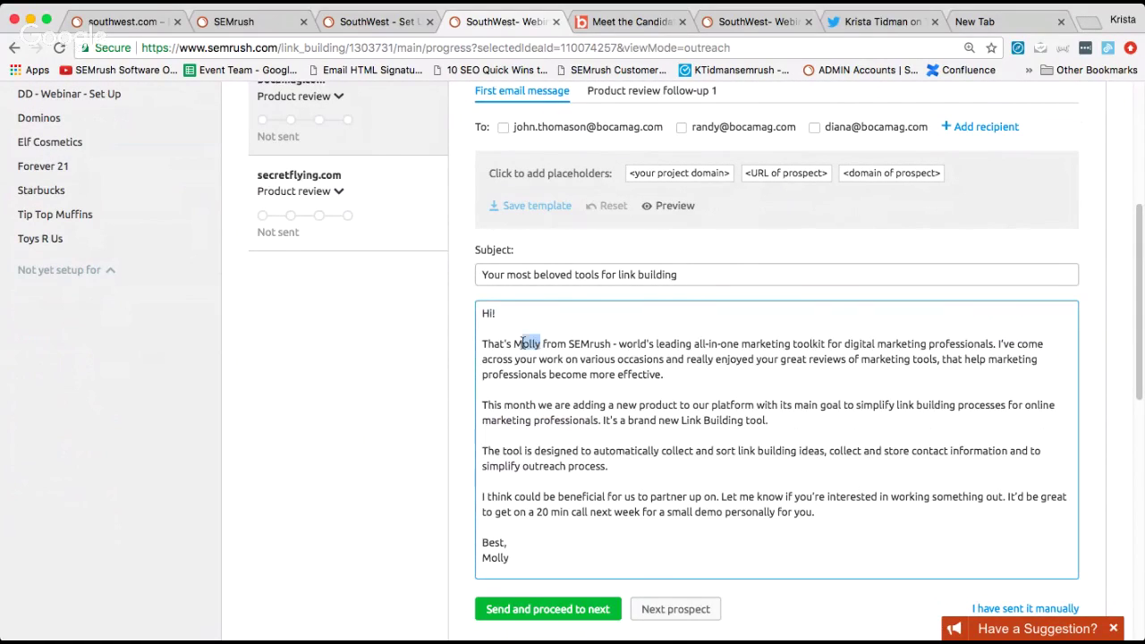
left_click(615, 347)
scroll(675, 391, "up", 2)
scroll(675, 376, "up", 3)
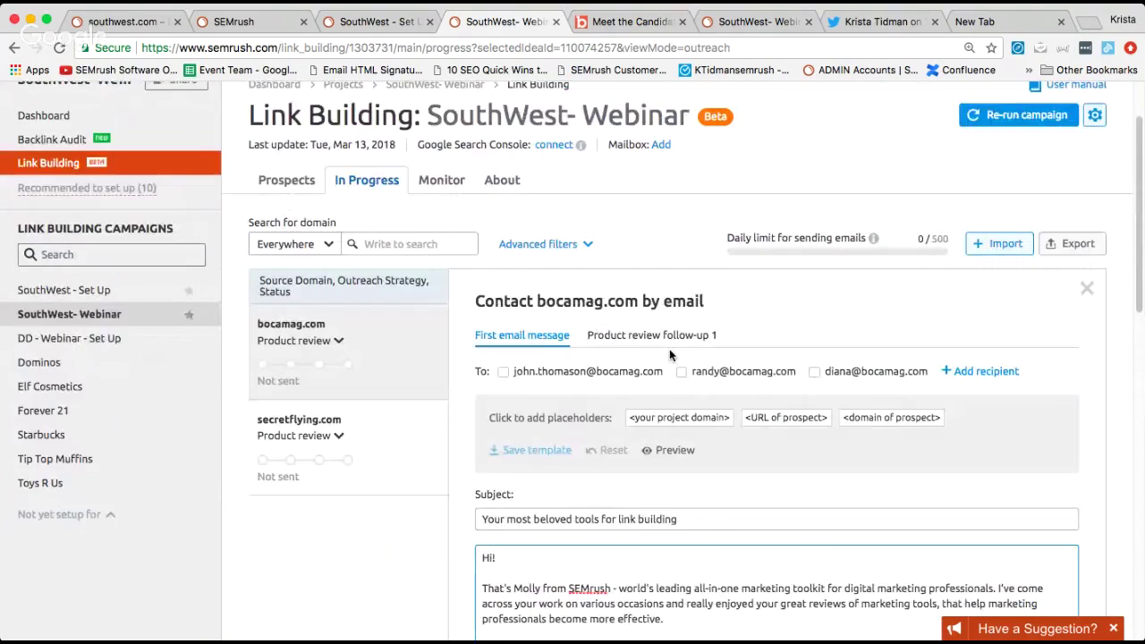
Examine the bocamag.com outreach email's suggested recipients, follow-up message option, available placeholders and template text
scroll(669, 355, "up", 1)
scroll(984, 357, "down", 2)
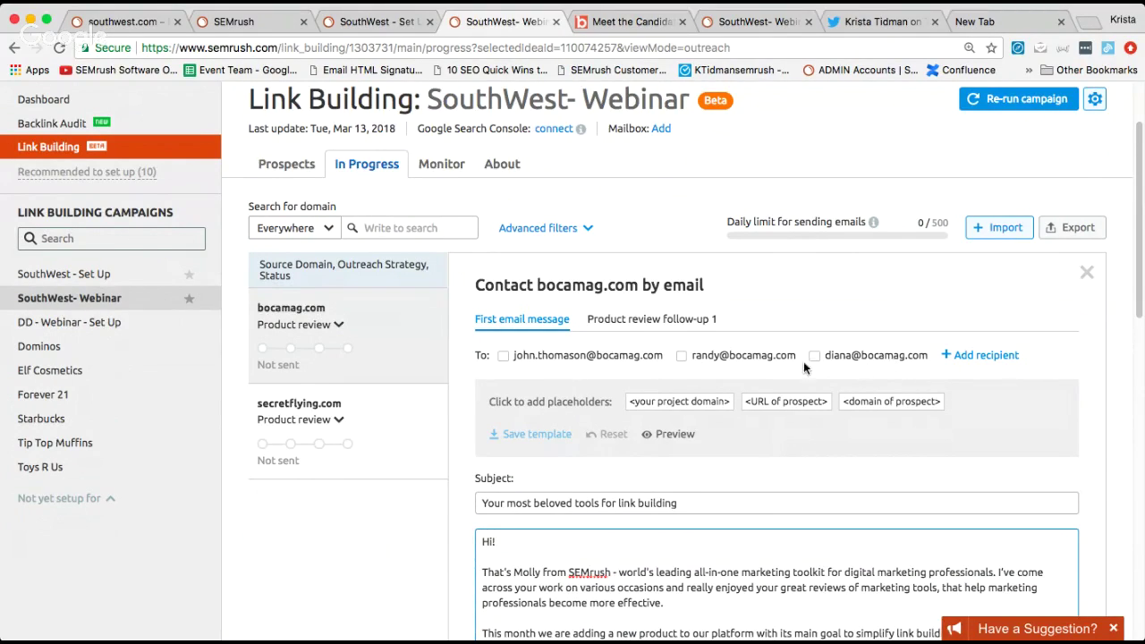
scroll(696, 370, "up", 1)
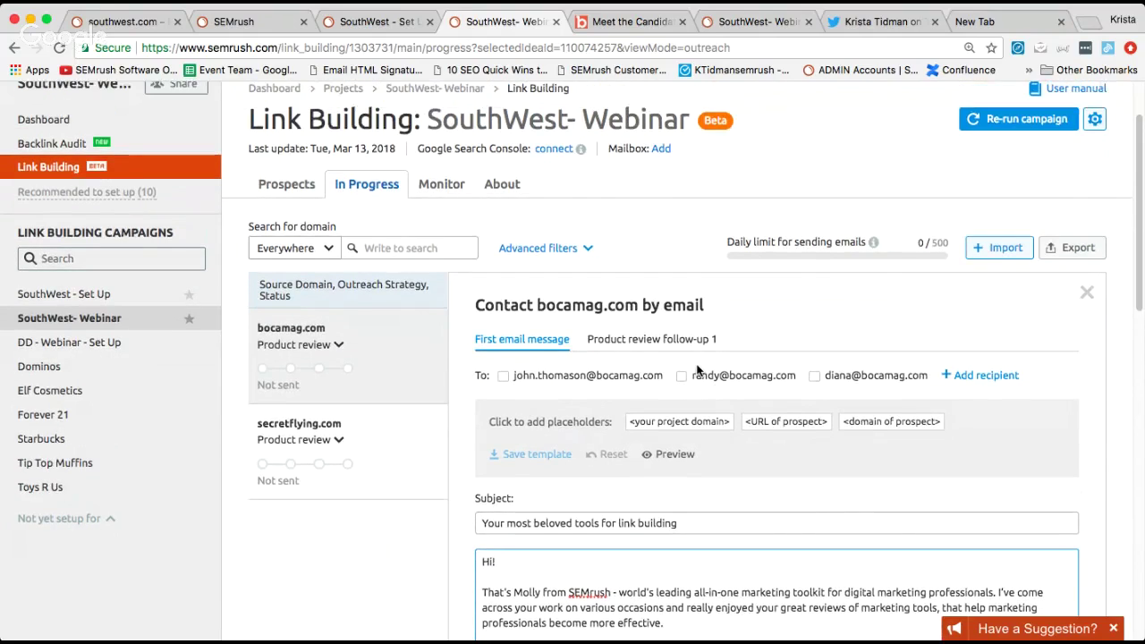
scroll(697, 370, "down", 5)
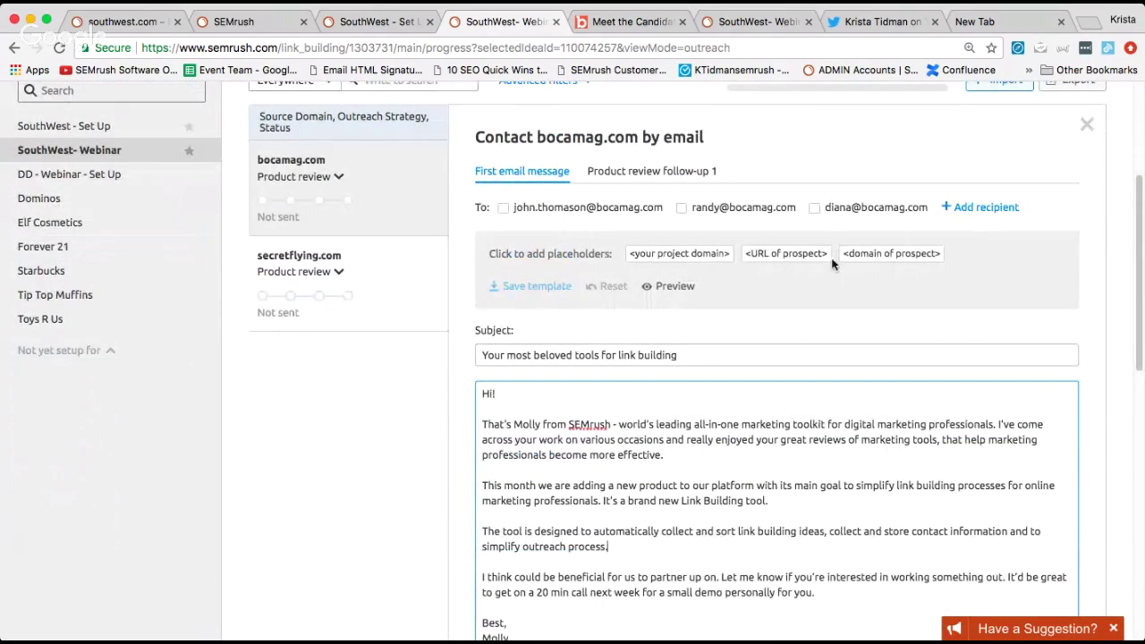
scroll(858, 272, "down", 1)
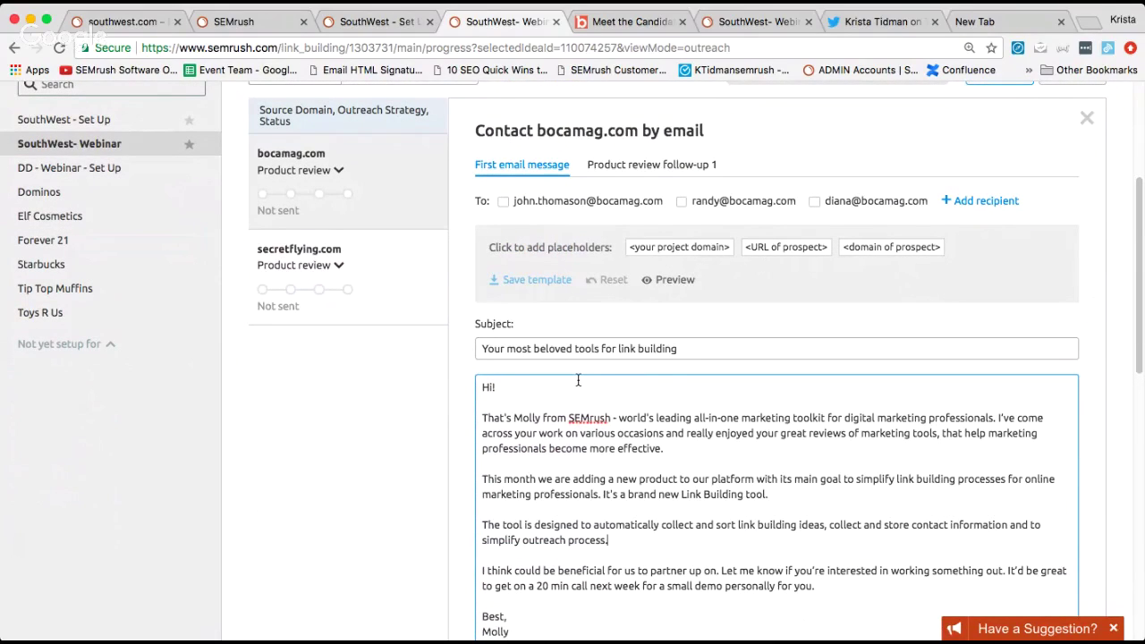
scroll(589, 381, "up", 3)
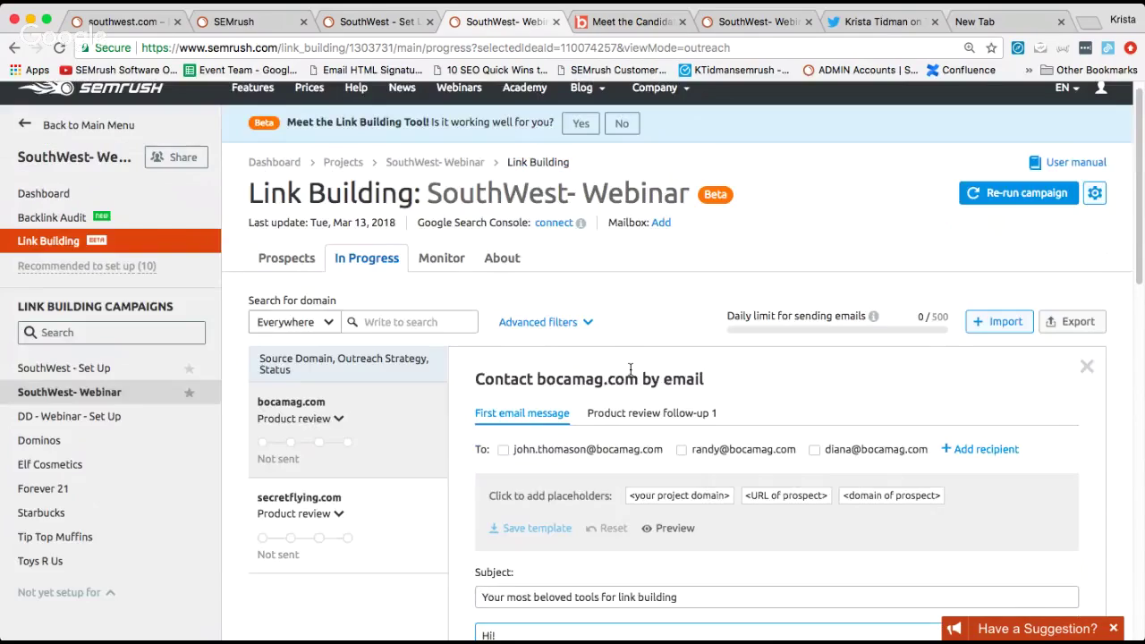
scroll(930, 318, "down", 3)
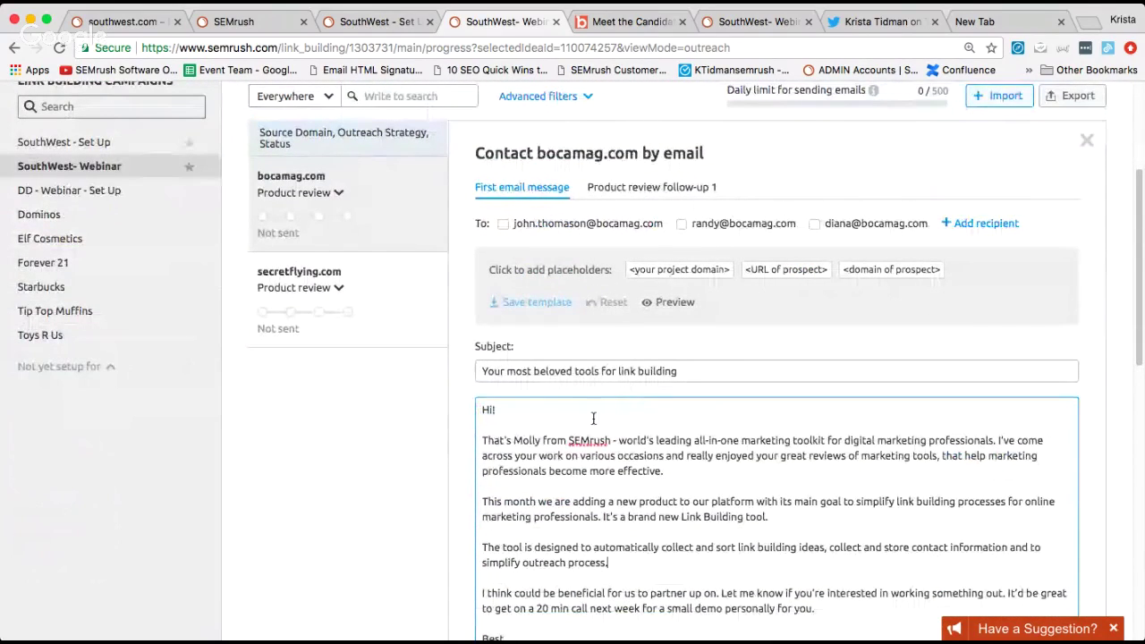
scroll(594, 417, "down", 1)
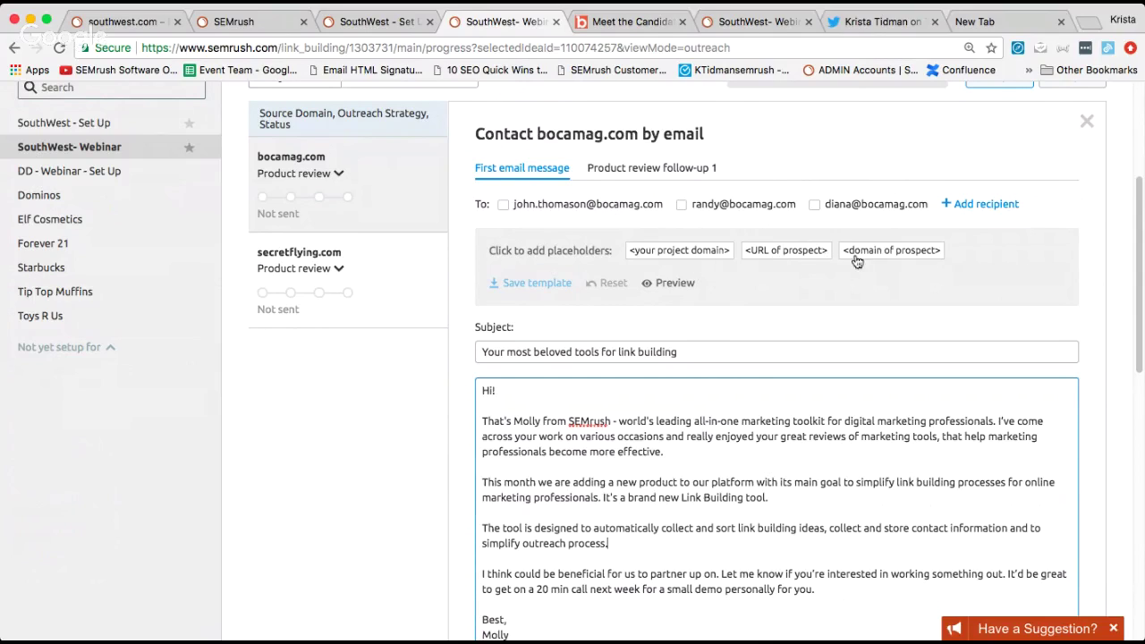
Insert the <URL of prospect> and <domain of prospect> placeholders after "simplify outreach process." in the message body
left_click(792, 254)
scroll(783, 411, "up", 1)
scroll(783, 412, "down", 3)
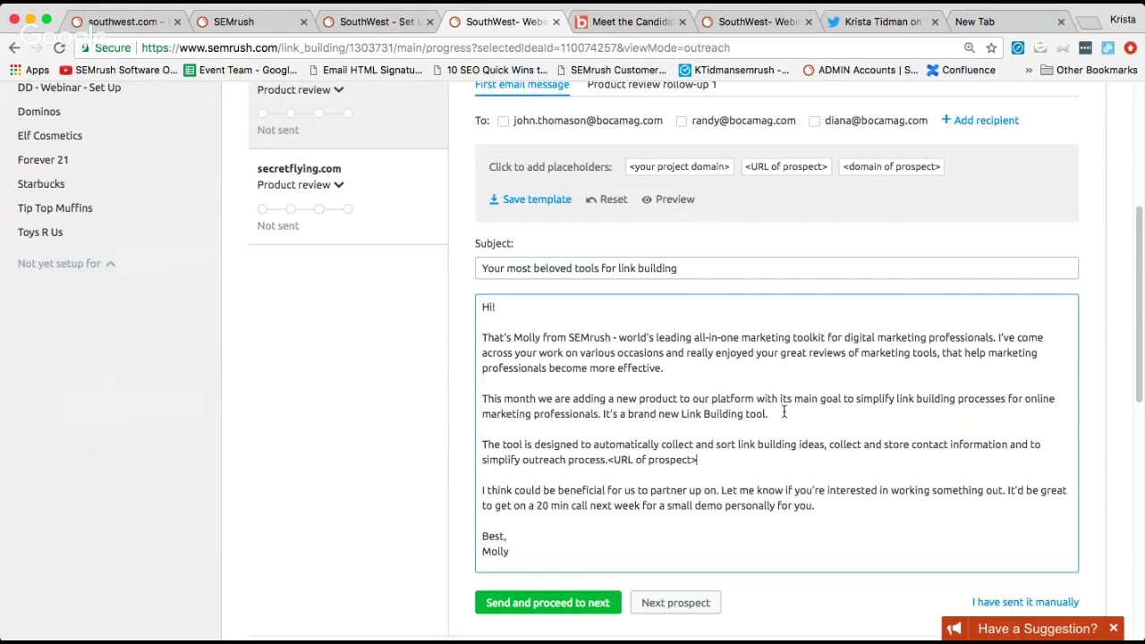
left_click(894, 167)
left_click_drag(798, 460, 710, 461)
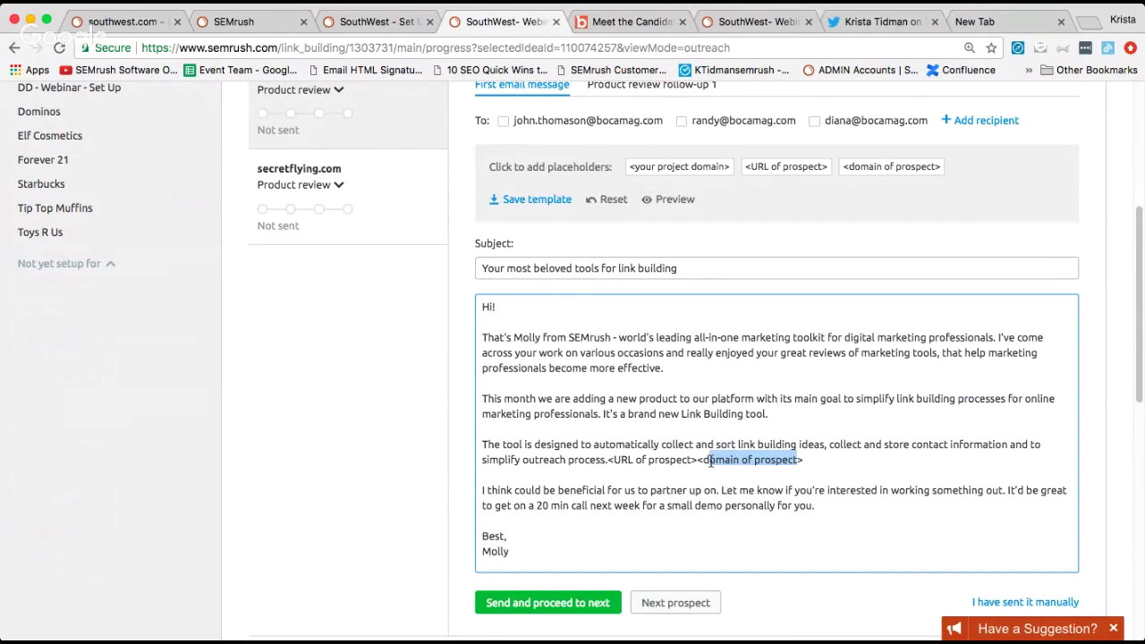
key("BackSpace")
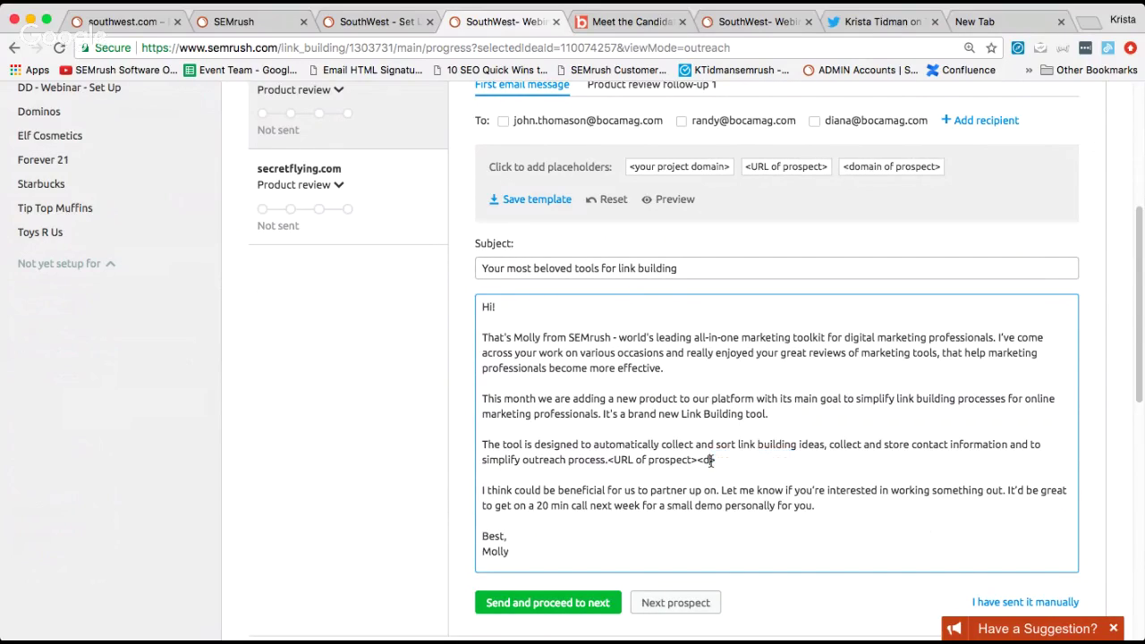
key("BackSpace")
type("www.southwest.com>")
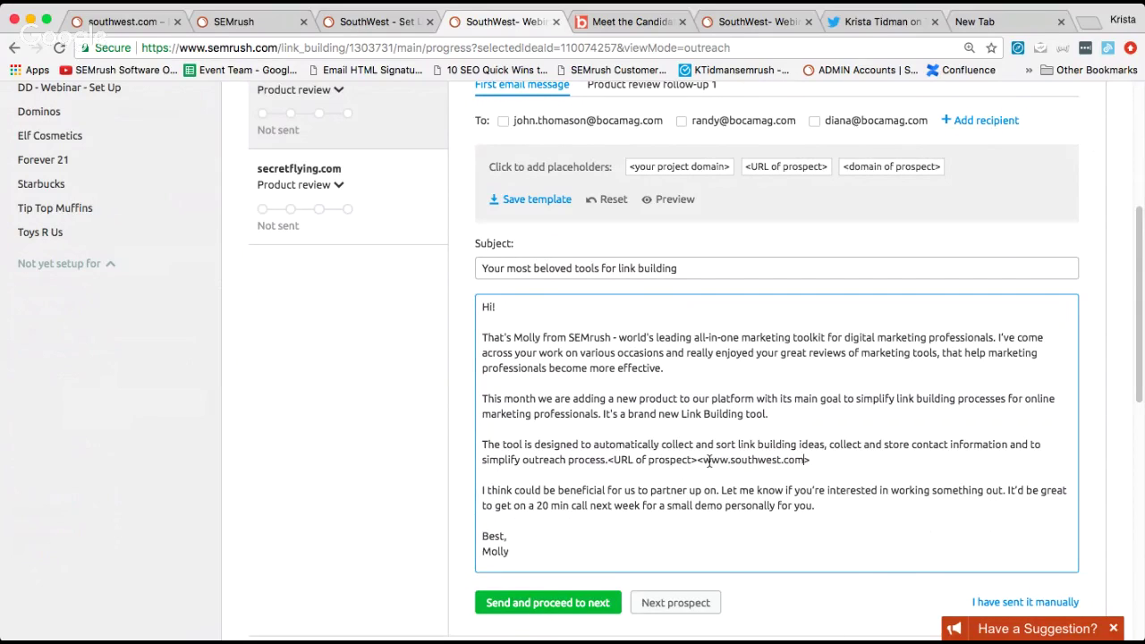
Try to send the bocamag.com email and dismiss the request to add a mailbox
scroll(670, 501, "down", 1)
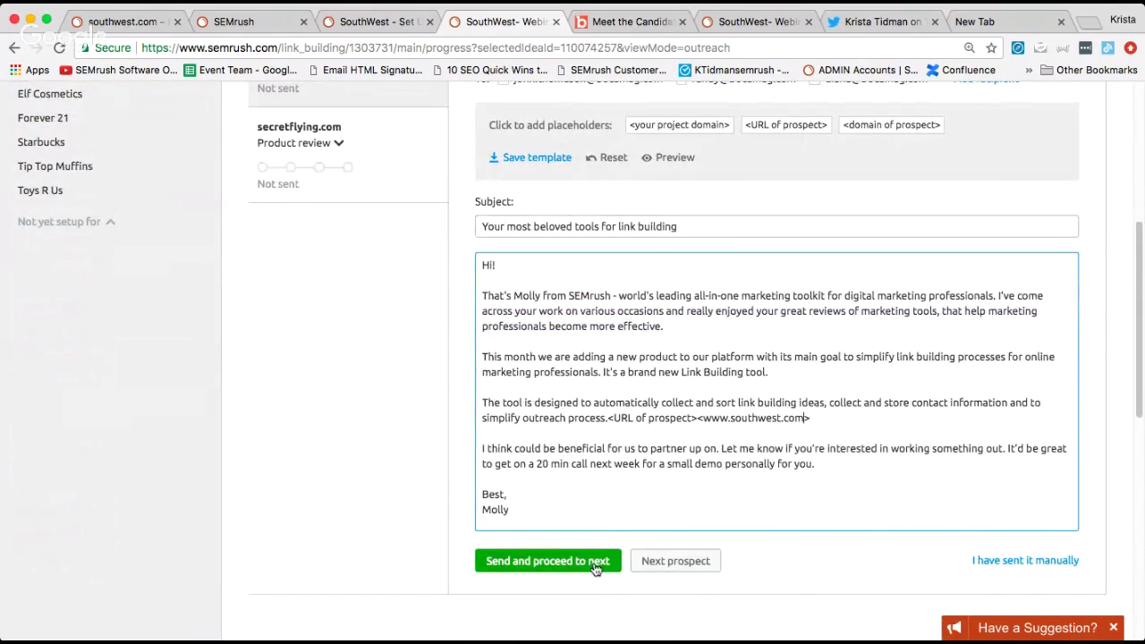
left_click(594, 563)
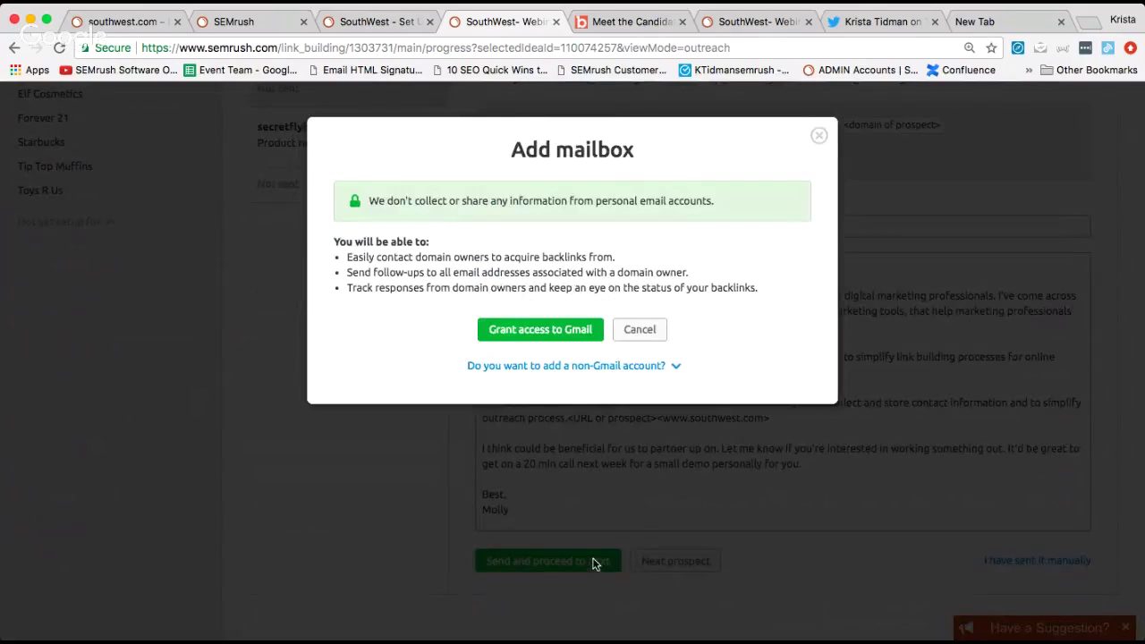
left_click(819, 136)
Preview the bocamag.com message with its placeholder filled in, and return to editing it
scroll(784, 386, "down", 4)
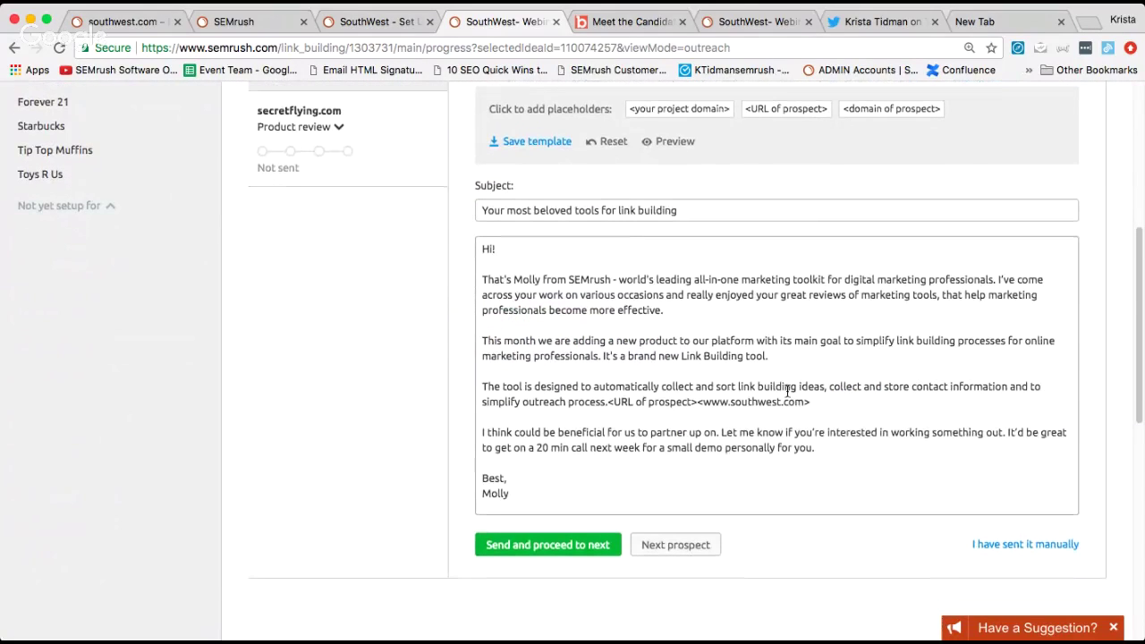
scroll(779, 447, "up", 5)
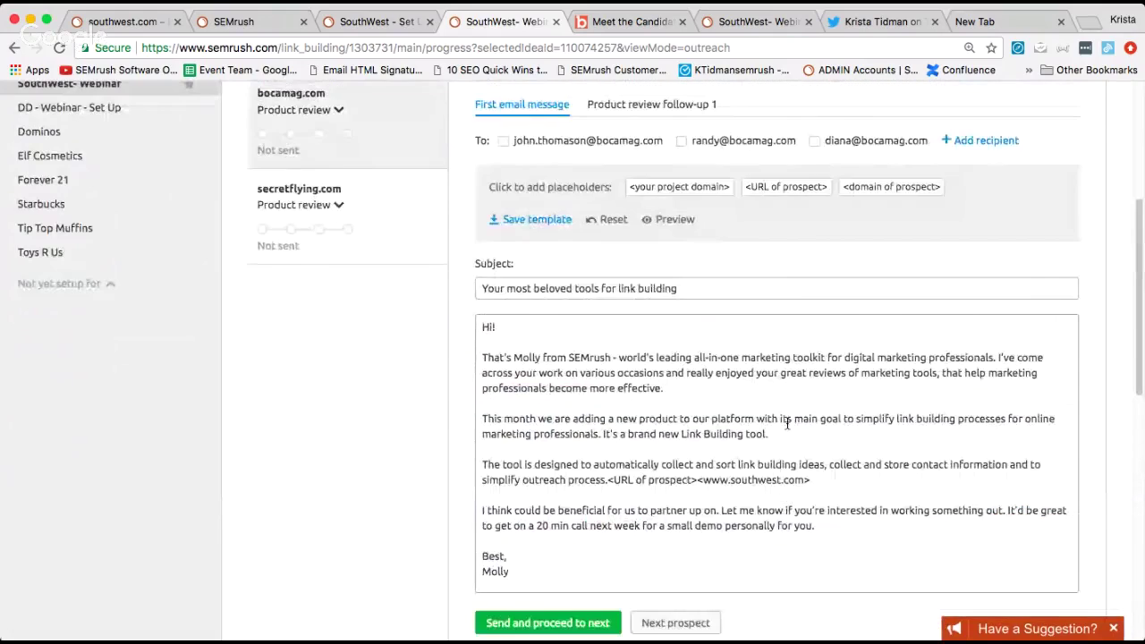
left_click(671, 219)
scroll(758, 428, "up", 2)
scroll(759, 428, "down", 3)
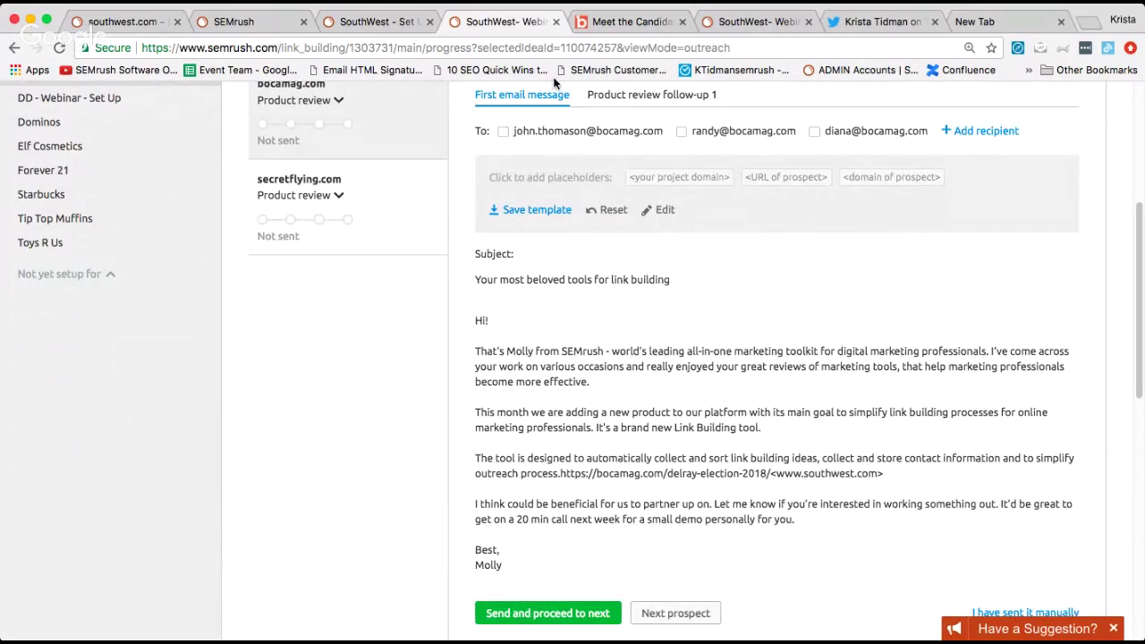
left_click(659, 209)
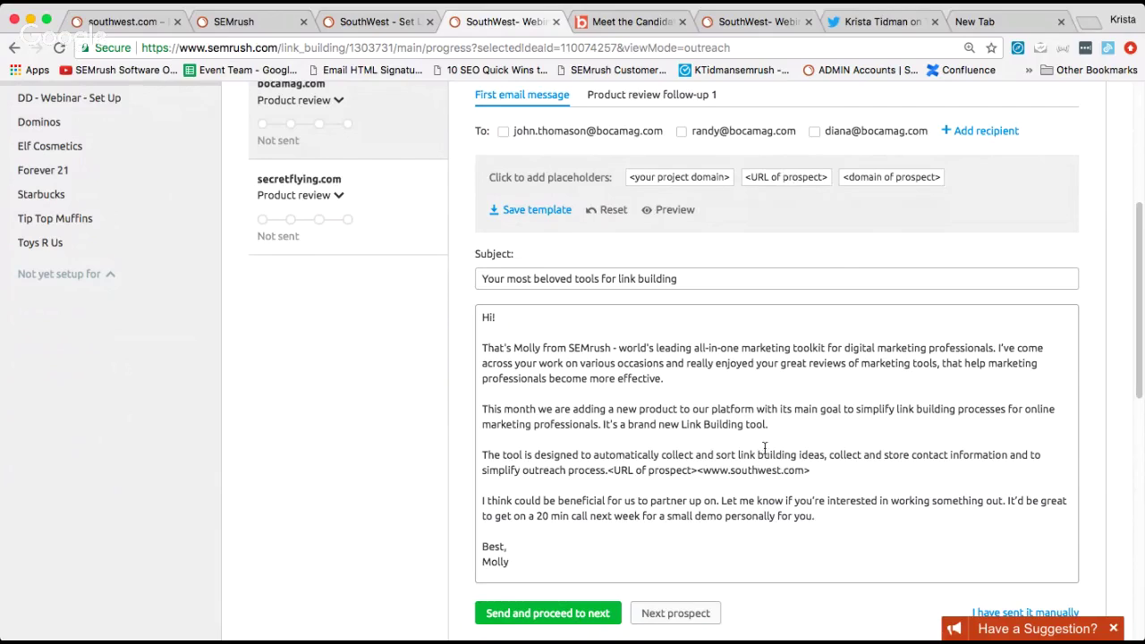
left_click(696, 471)
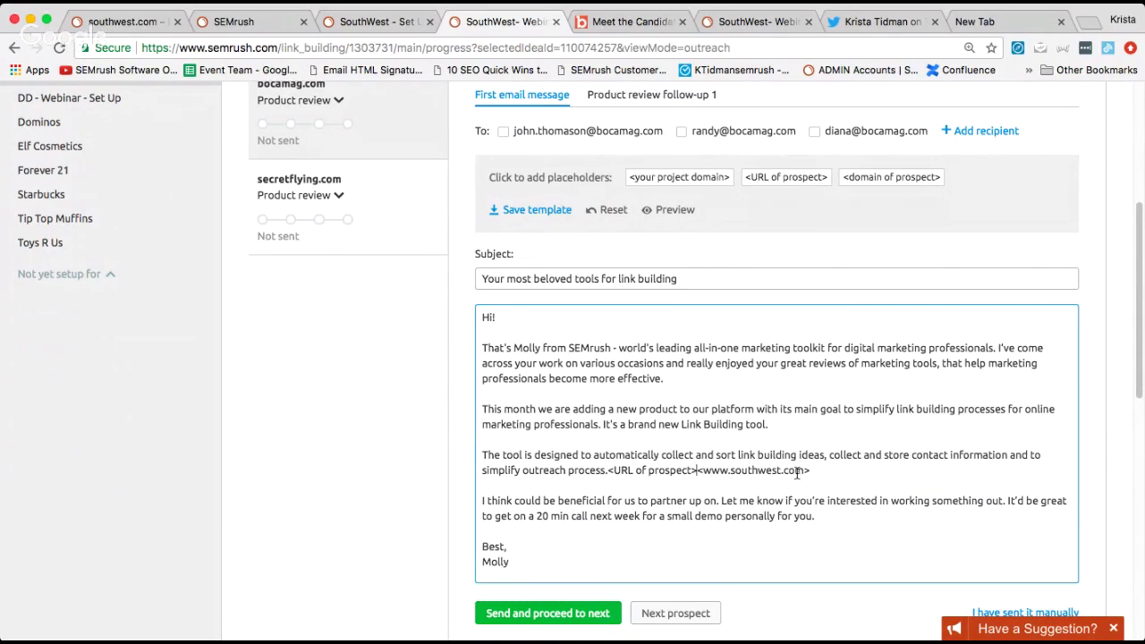
scroll(797, 474, "down", 1)
left_click_drag(828, 463, 626, 463)
key("BackSpace")
key("BackSpace")
key("BackSpace")
key("BackSpace")
key("BackSpace")
key("BackSpace")
key("BackSpace")
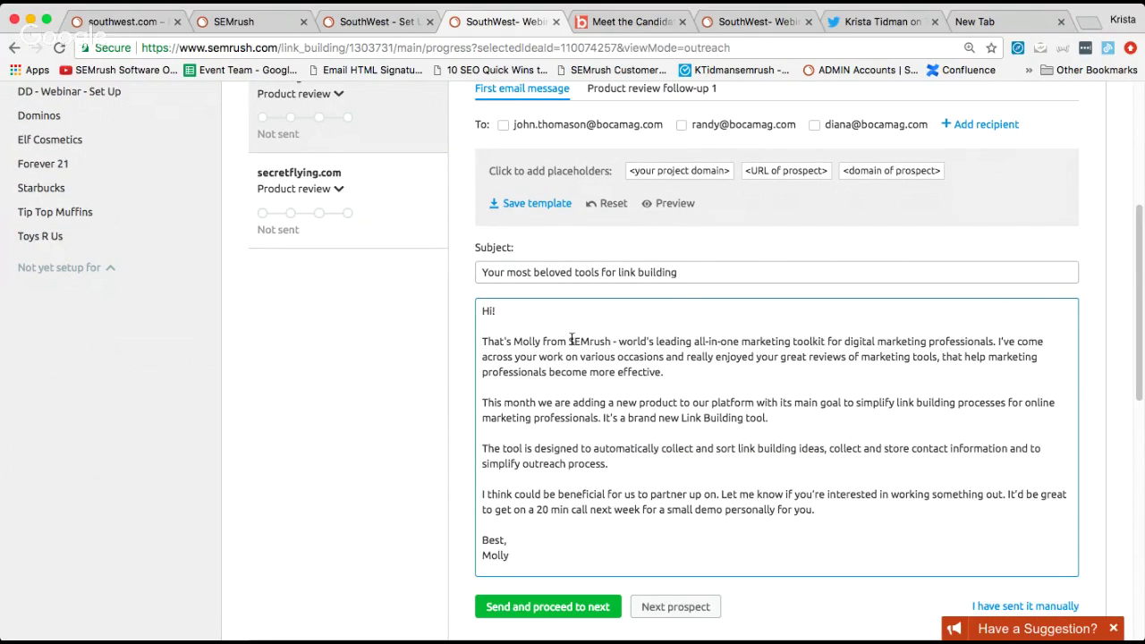
left_click(616, 340)
scroll(626, 268, "down", 2)
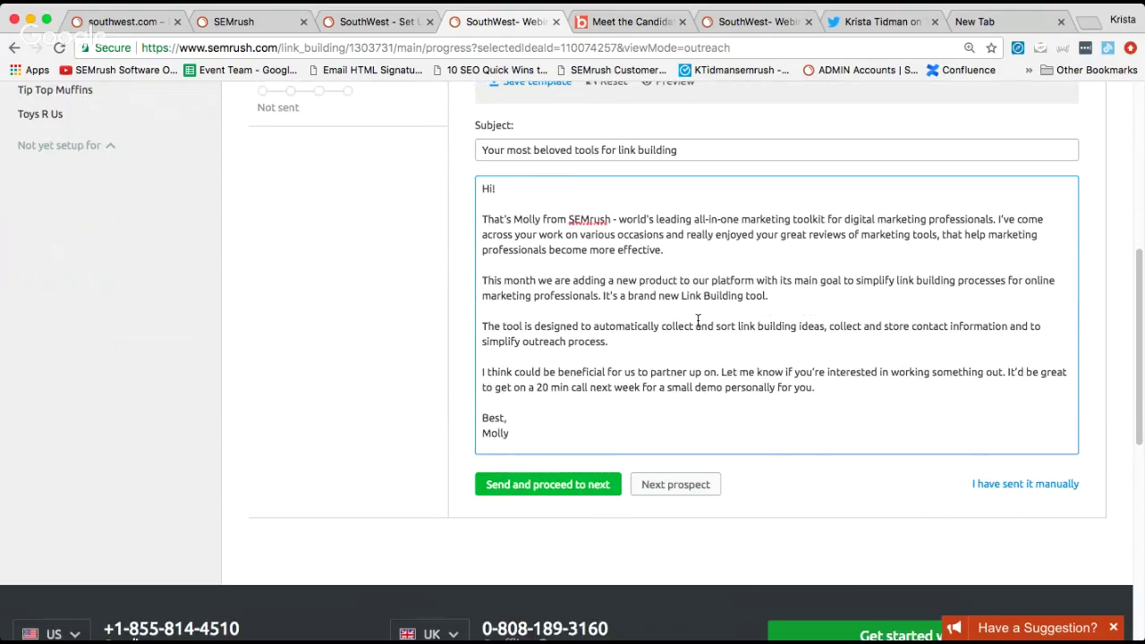
Open the campaign's mailbox setup, review the Gmail and non-Gmail account options, and close it without adding a mailbox
scroll(698, 324, "up", 5)
scroll(697, 324, "up", 2)
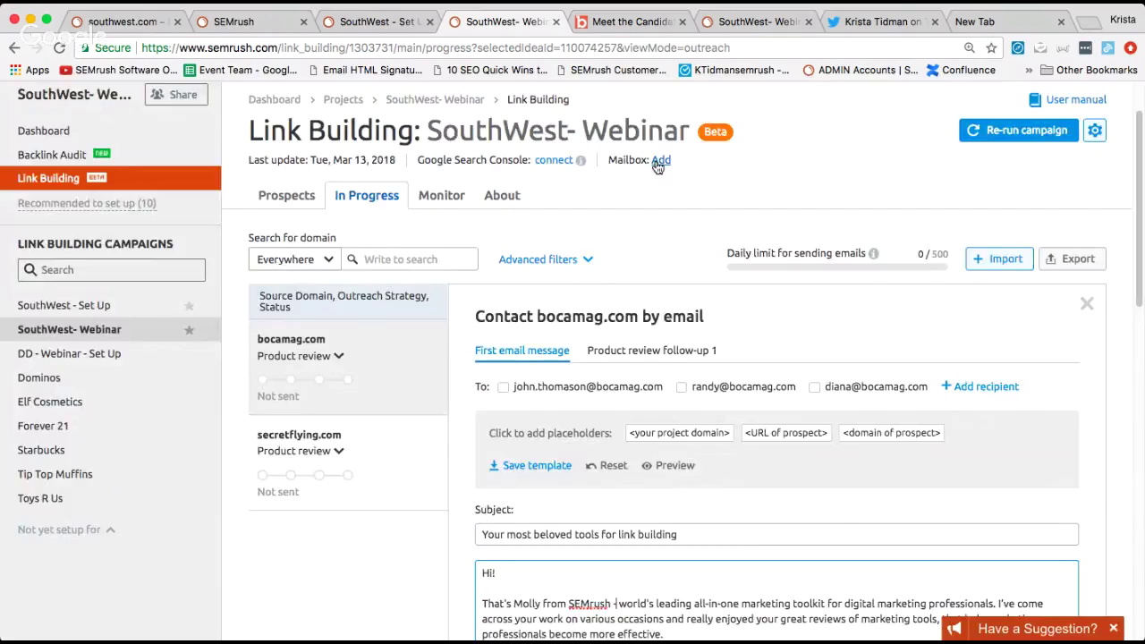
left_click(659, 161)
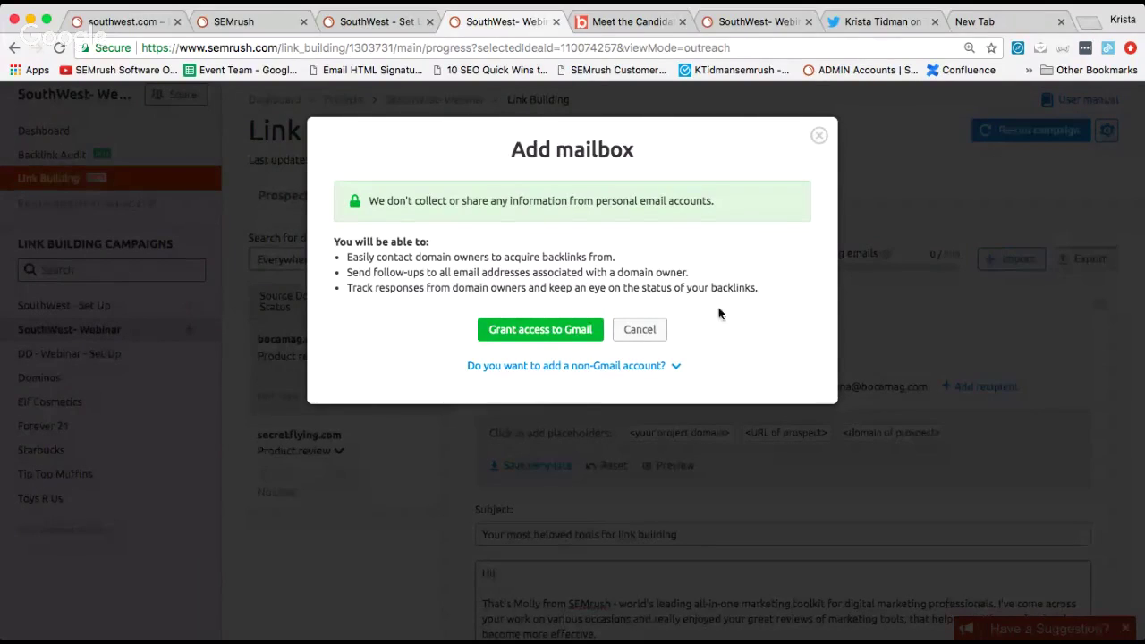
left_click(650, 365)
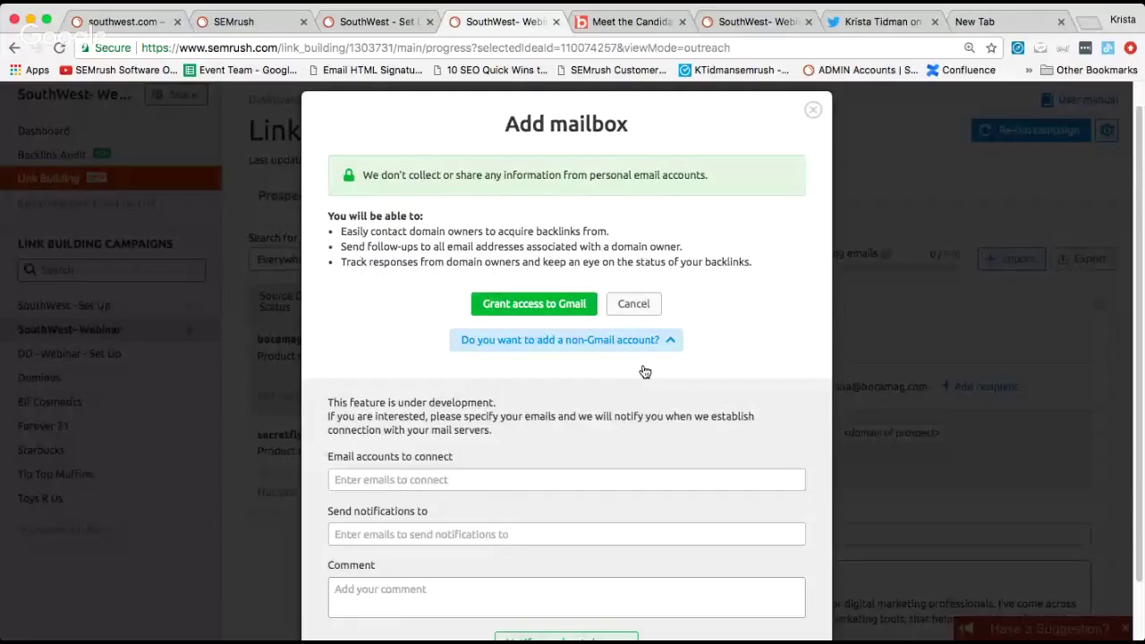
scroll(474, 395, "down", 1)
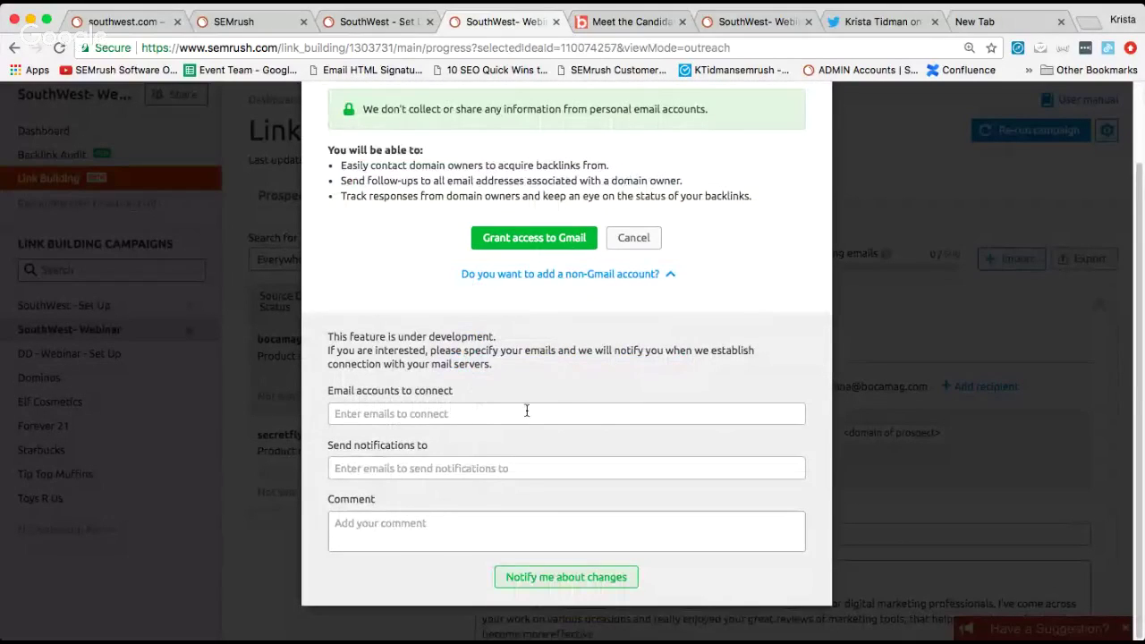
left_click(476, 411)
left_click(424, 469)
left_click(390, 537)
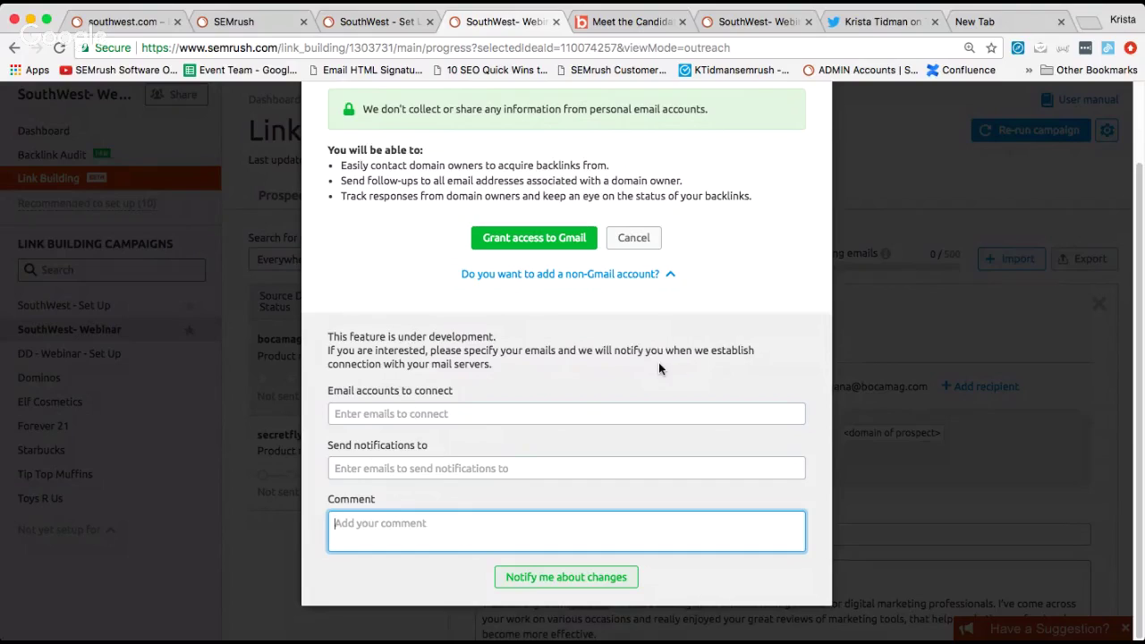
scroll(658, 362, "up", 1)
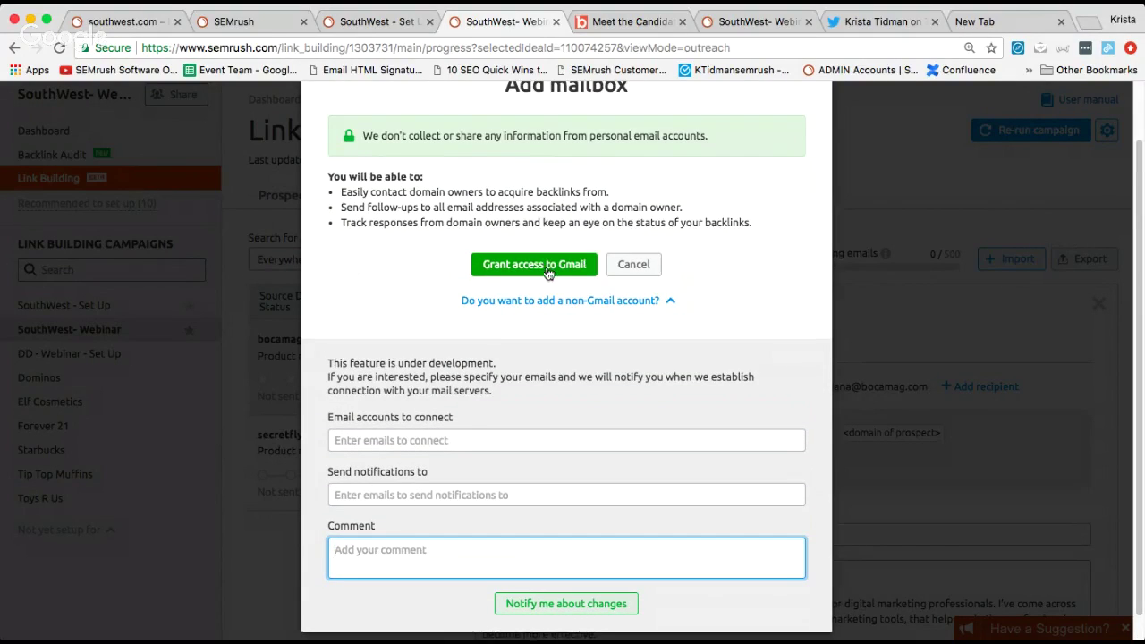
left_click(658, 301)
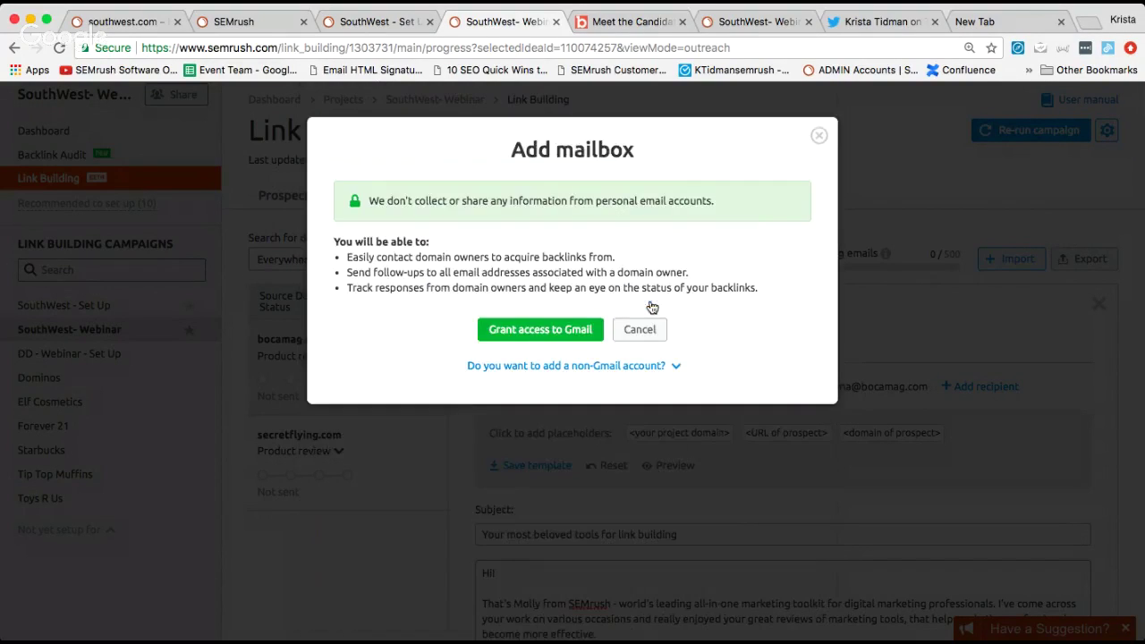
left_click(819, 136)
View the explanations of the email status stages for the bocamag.com prospect
scroll(817, 135, "down", 1)
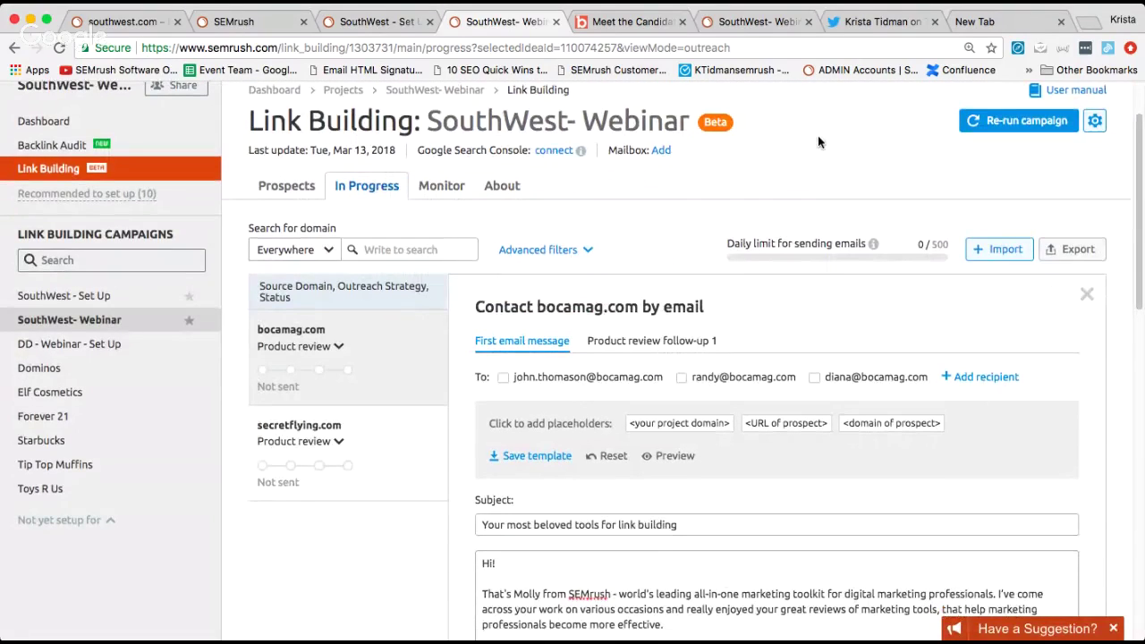
scroll(805, 161, "up", 2)
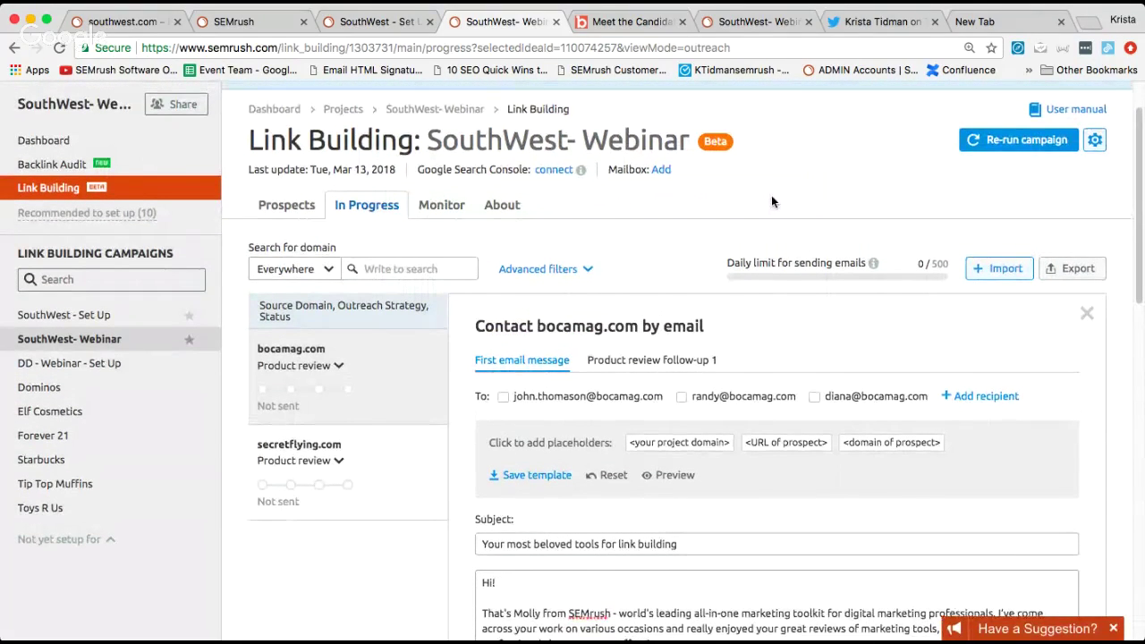
scroll(773, 201, "down", 1)
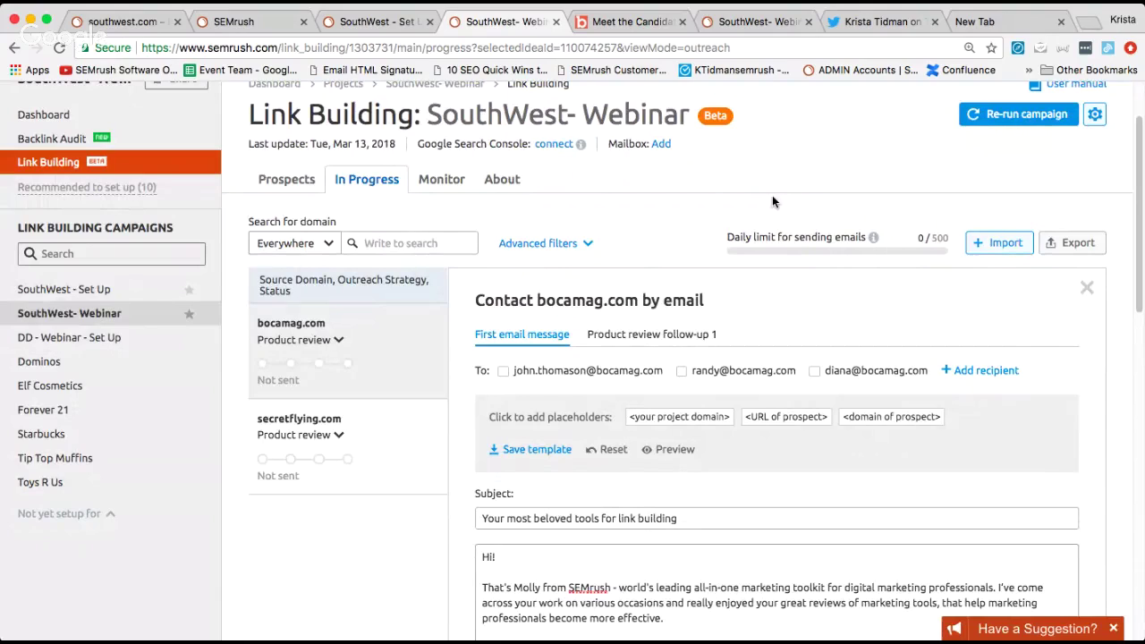
scroll(772, 198, "down", 1)
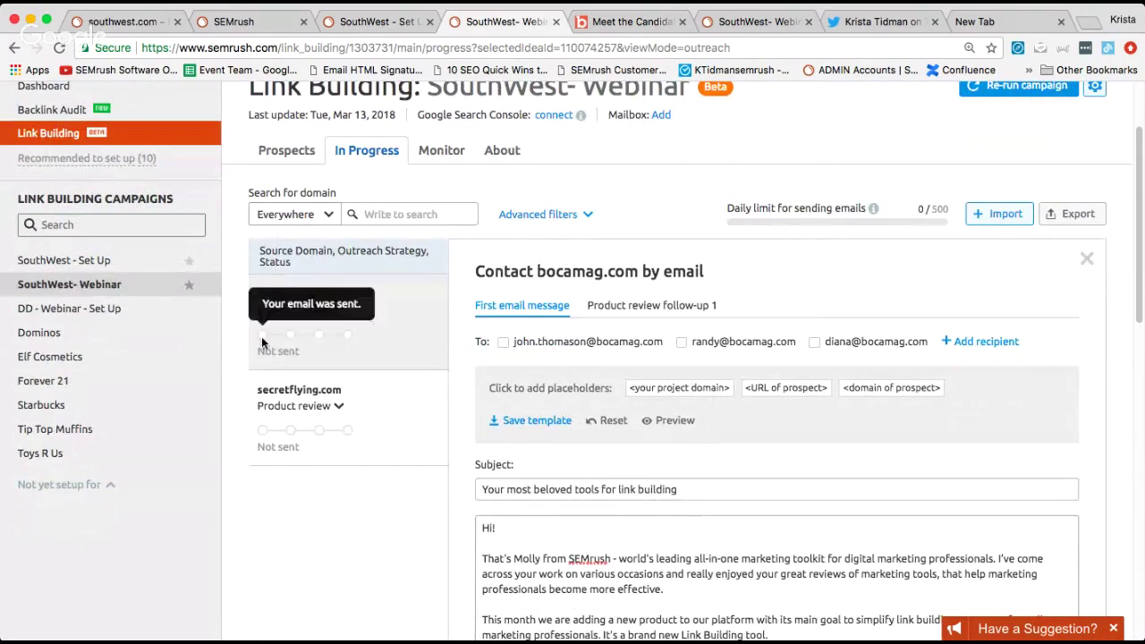
mouse_move(288, 338)
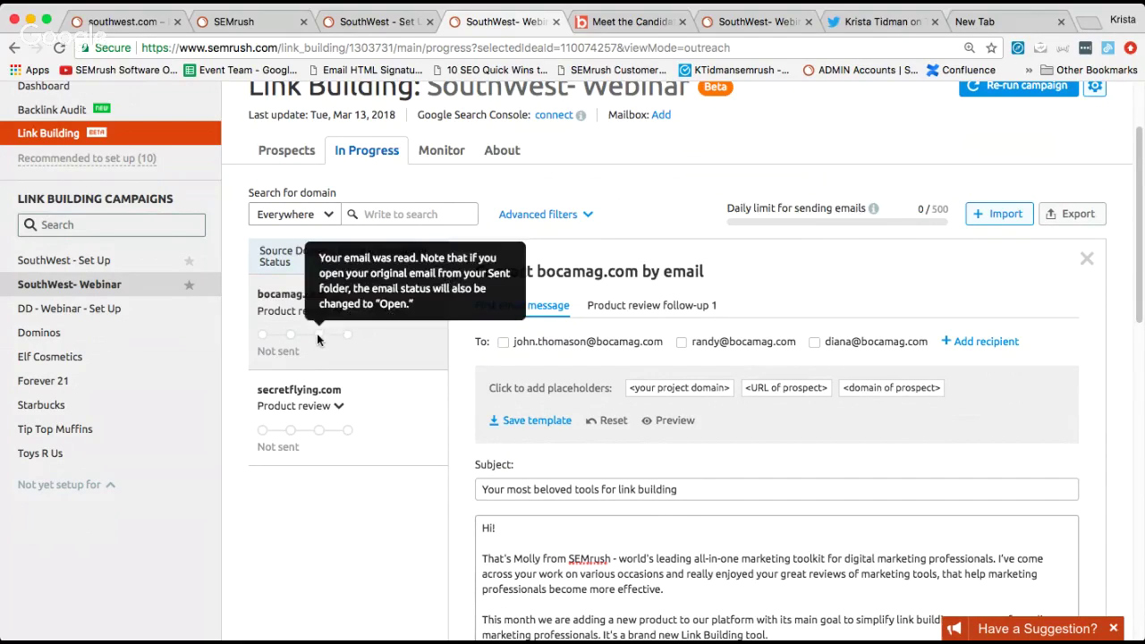
Show the campaign's Monitor section and review all its tracked links and status categories
left_click(452, 163)
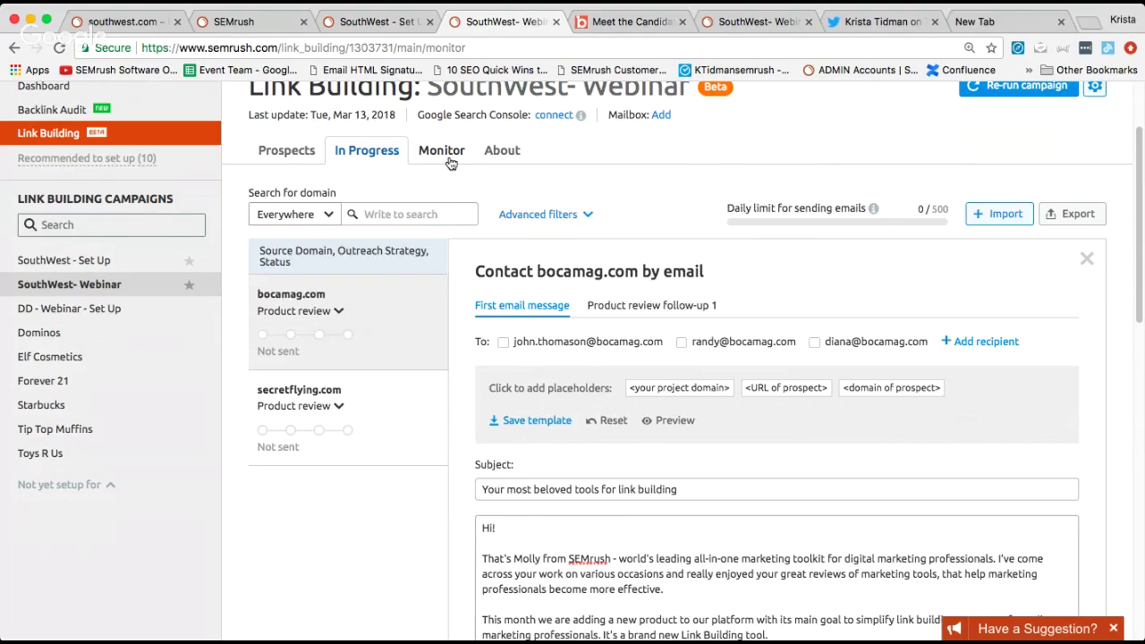
scroll(715, 254, "down", 1)
scroll(714, 254, "down", 1)
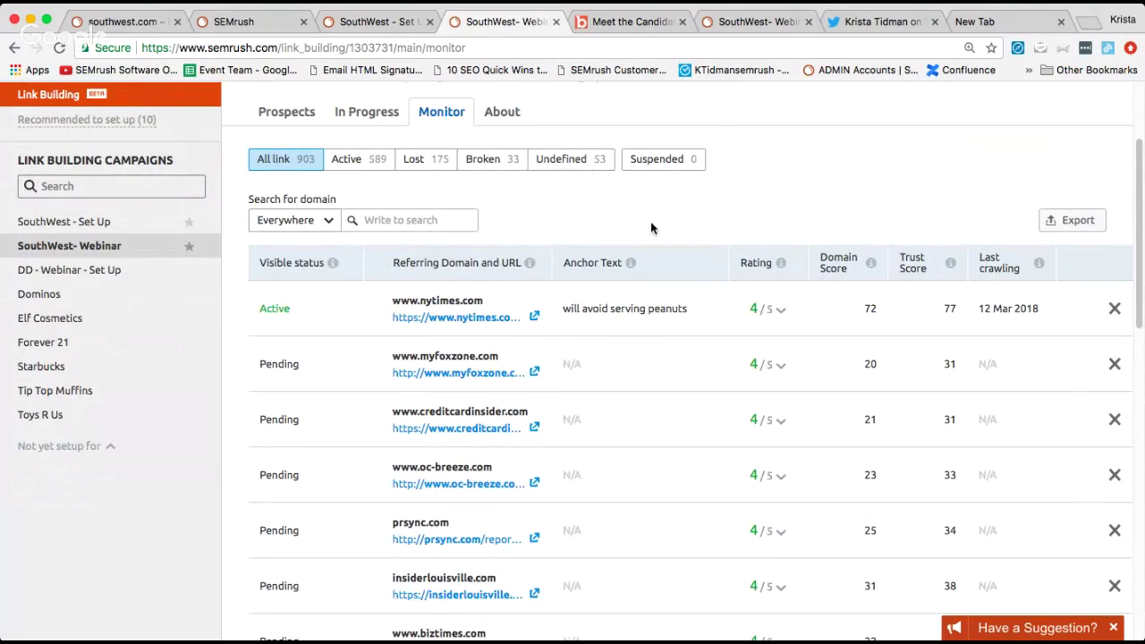
scroll(644, 216, "up", 4)
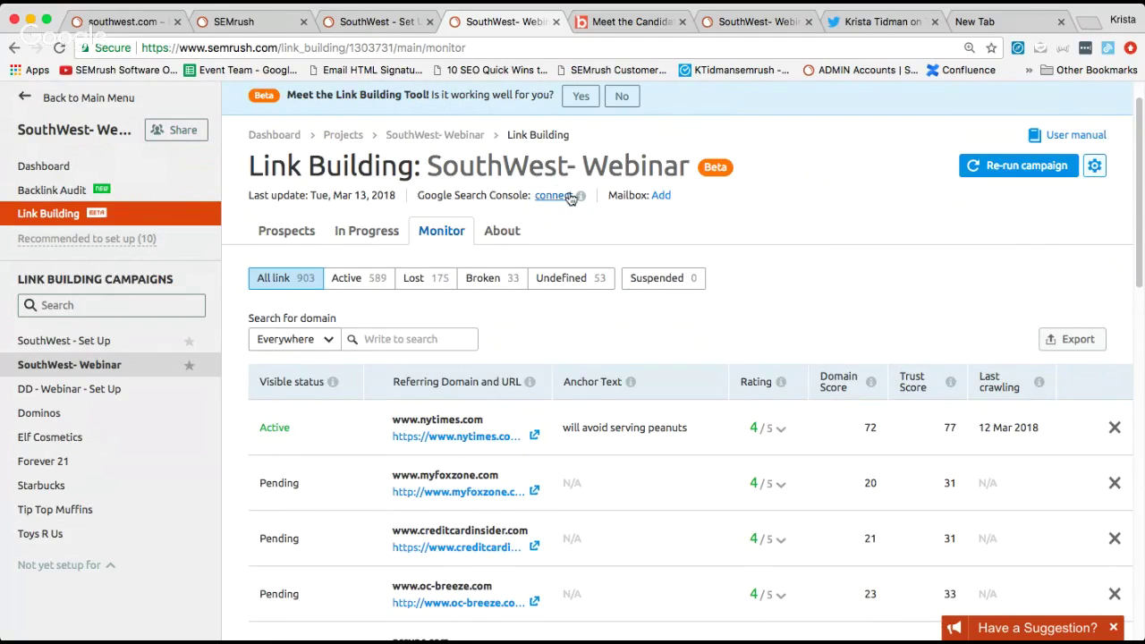
scroll(689, 254, "up", 1)
scroll(718, 281, "down", 4)
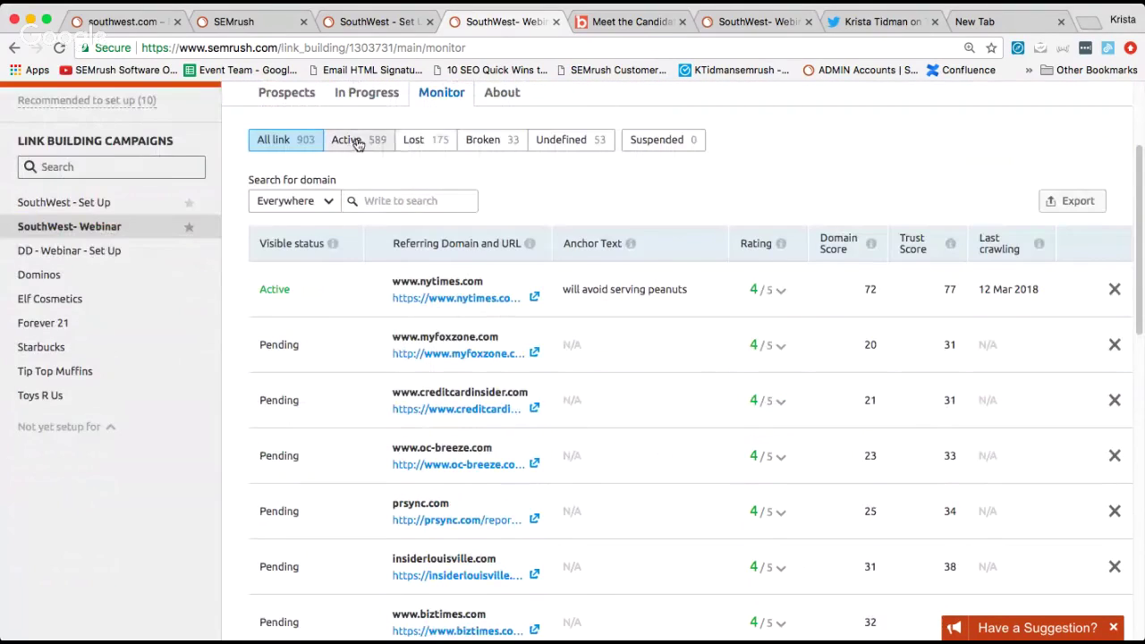
Filter the monitored backlinks to Lost ones and review the option for adding them to In Progress
left_click(420, 143)
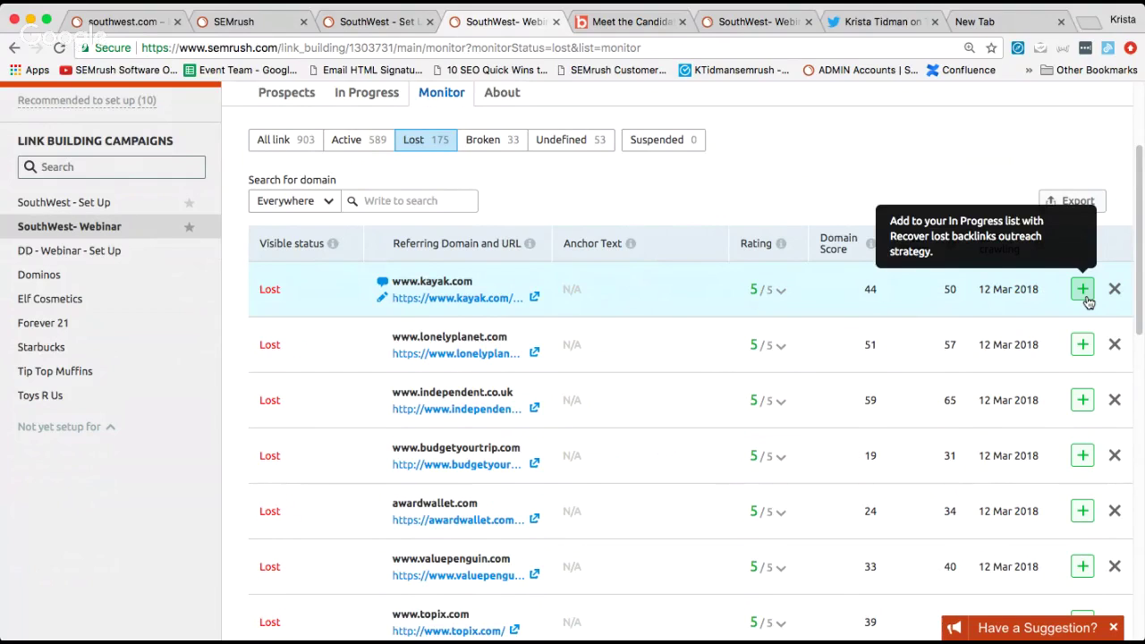
scroll(755, 188, "down", 3)
scroll(755, 187, "up", 7)
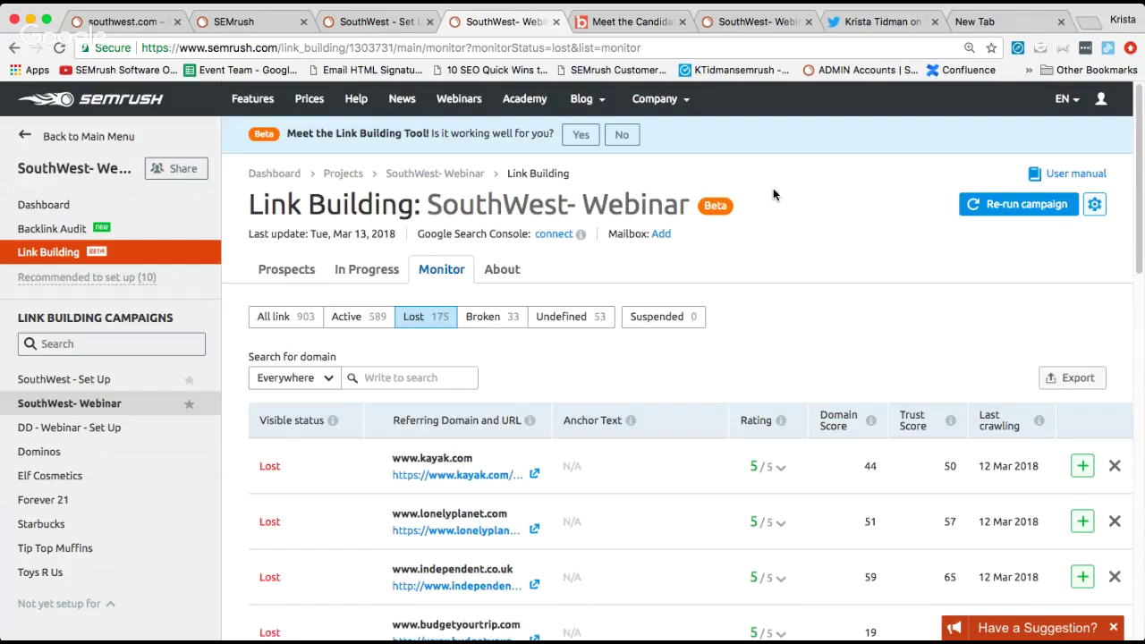